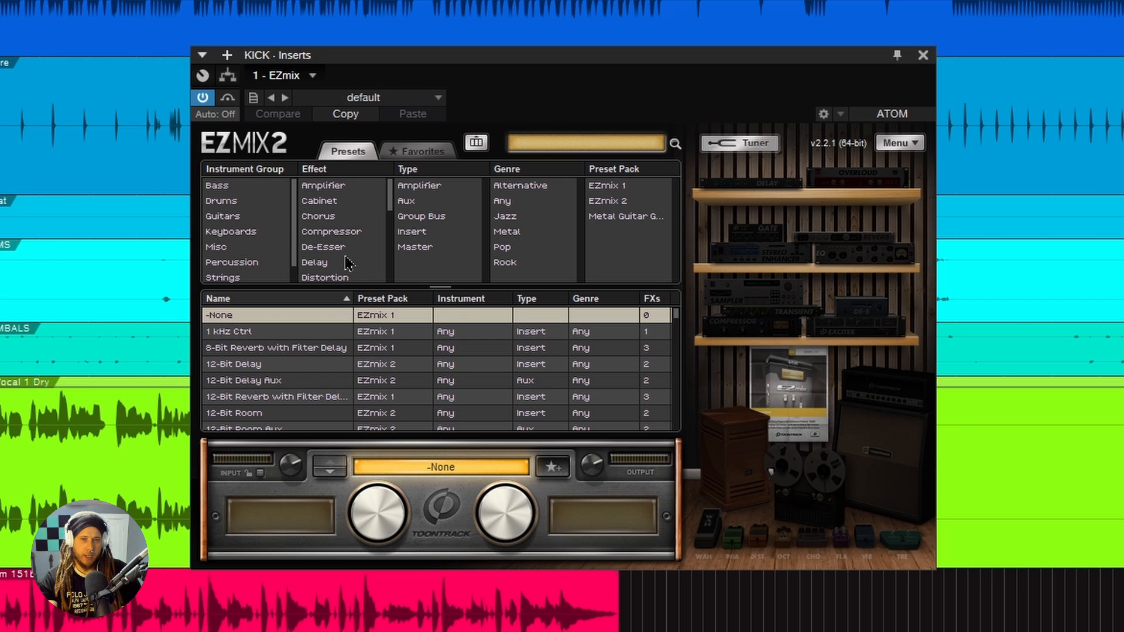
Filter the presets by the Drums instrument group and the EQ effect
left_click_drag(233, 54, 249, 54)
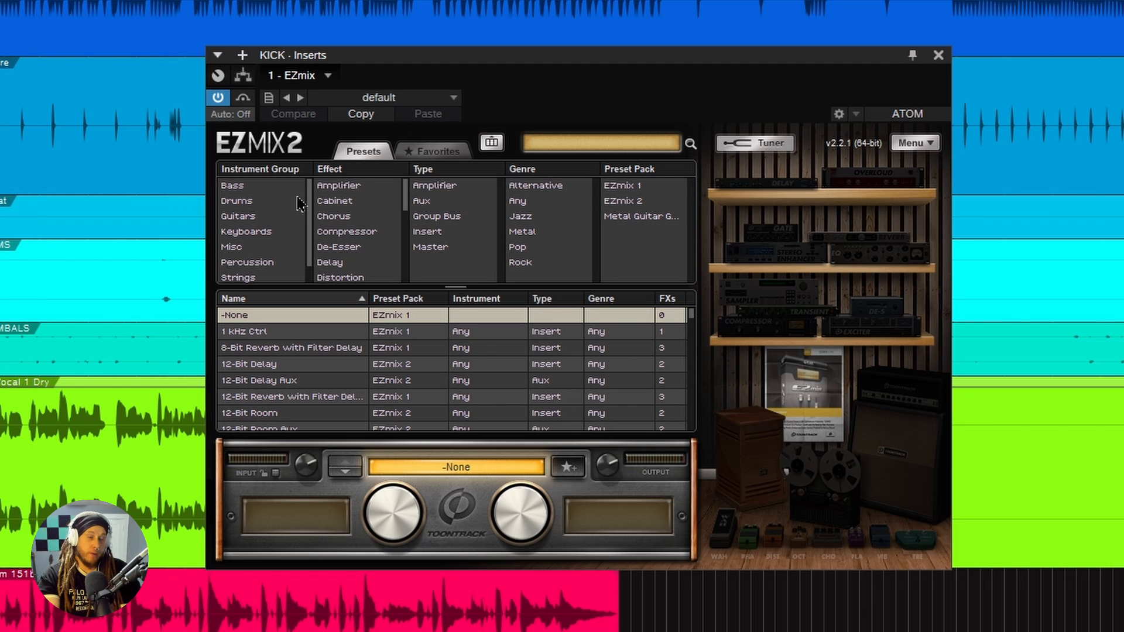
left_click(248, 202)
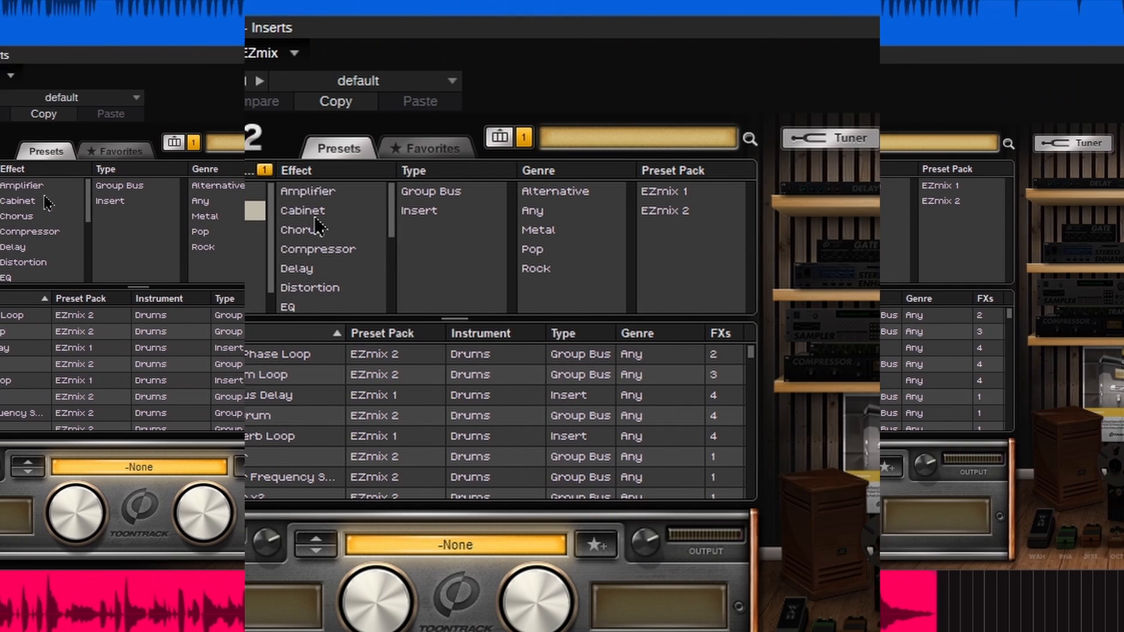
scroll(333, 196, "down", 2)
left_click(334, 192)
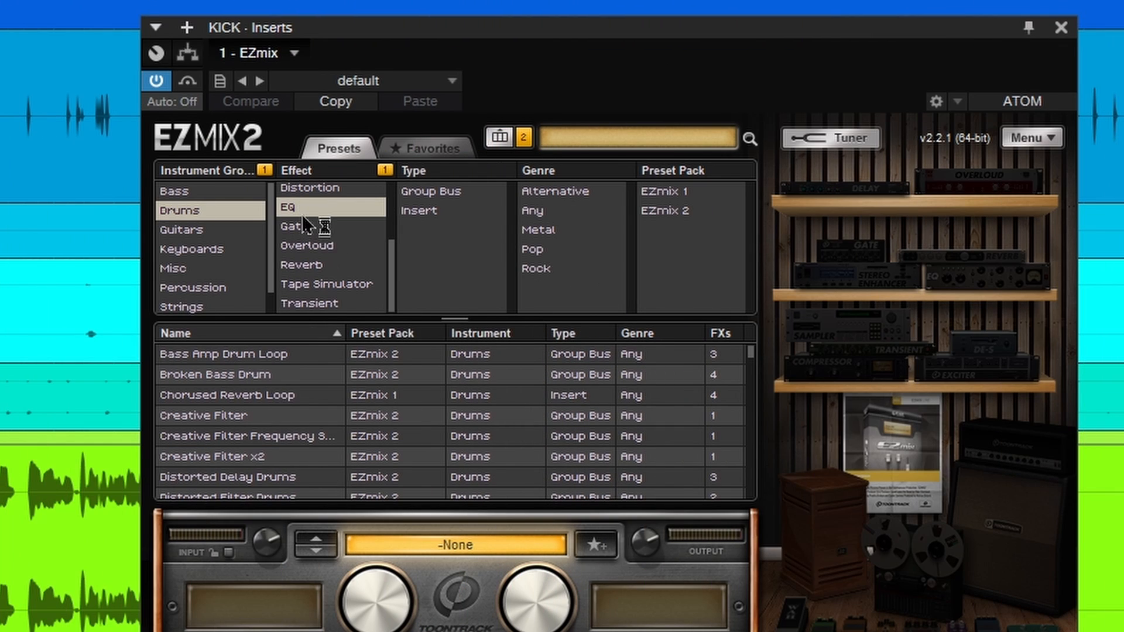
left_click(354, 206)
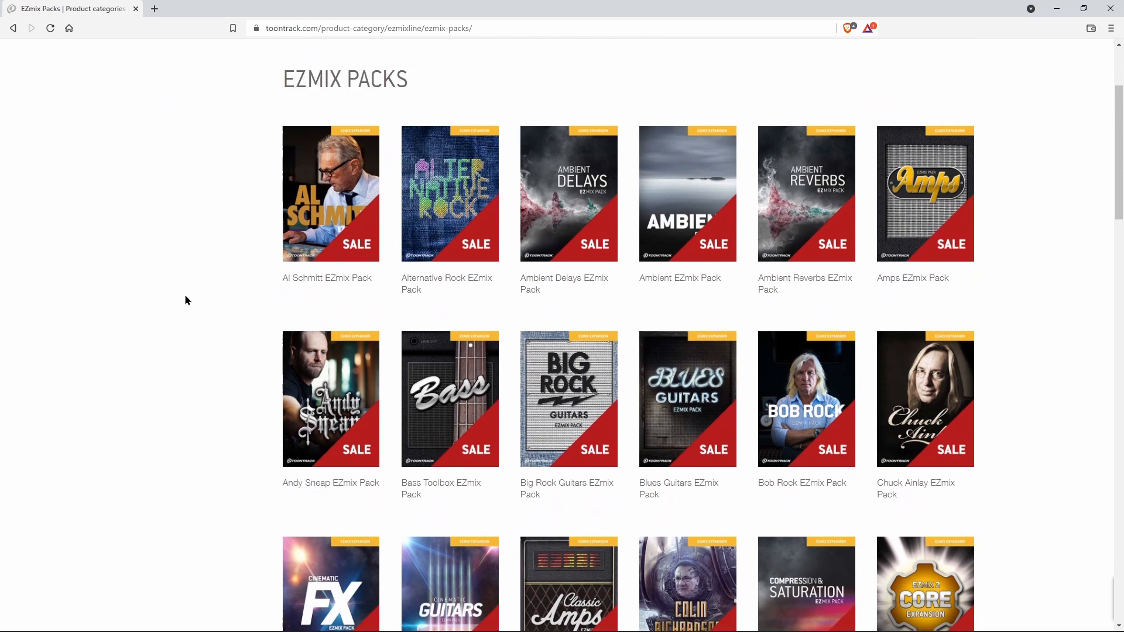
Switch to the web browser and look through the EZmix Packs on the Toontrack product page
scroll(185, 299, "down", 10)
scroll(185, 300, "down", 12)
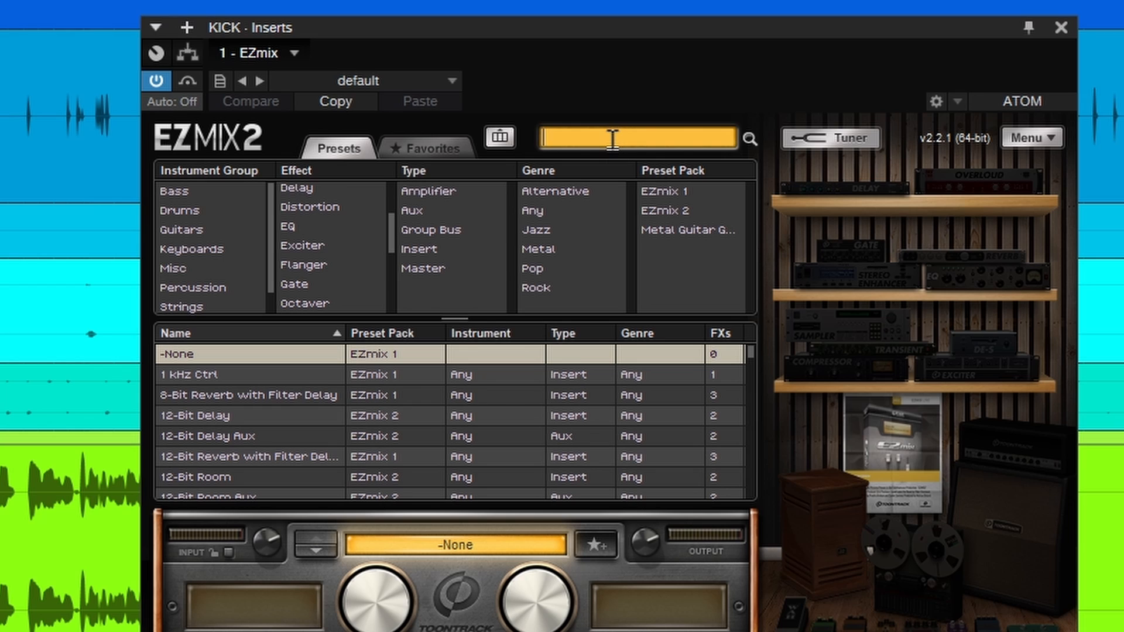
Search the presets for "kick", load Enhanced Metal Kick and bypass and re-enable the plug-in to compare the sound
type("kick")
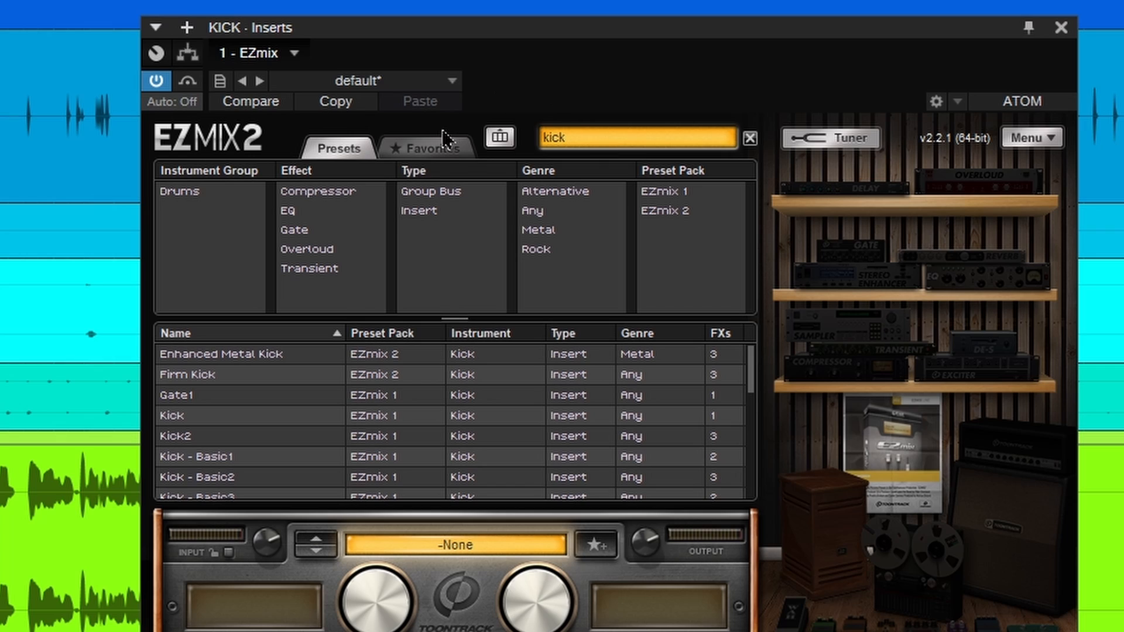
double_click(239, 359)
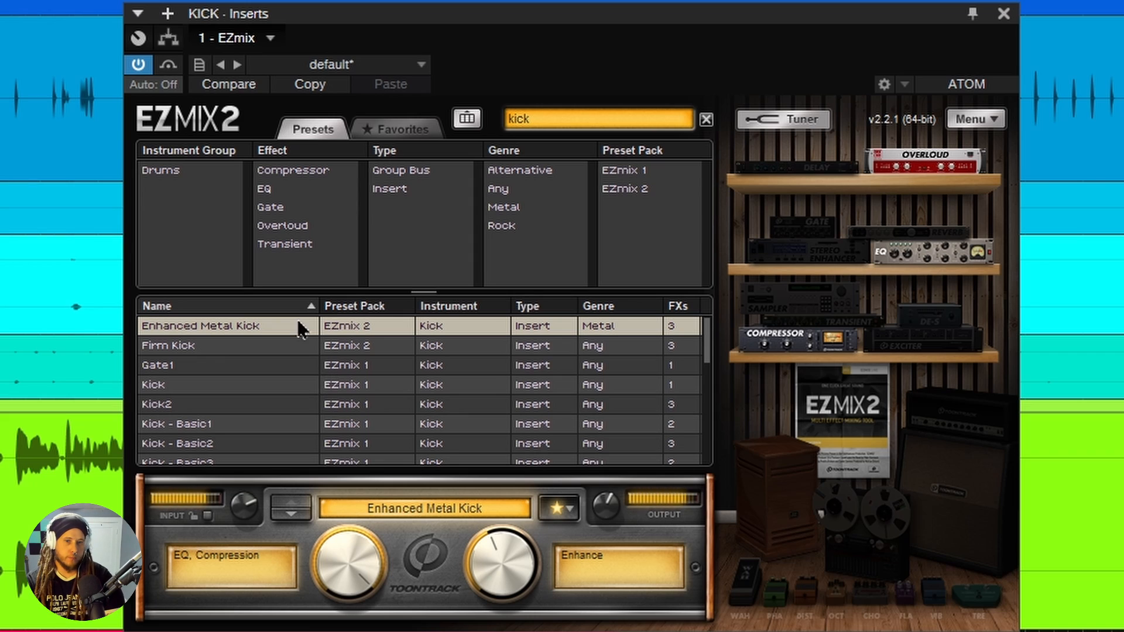
left_click(139, 65)
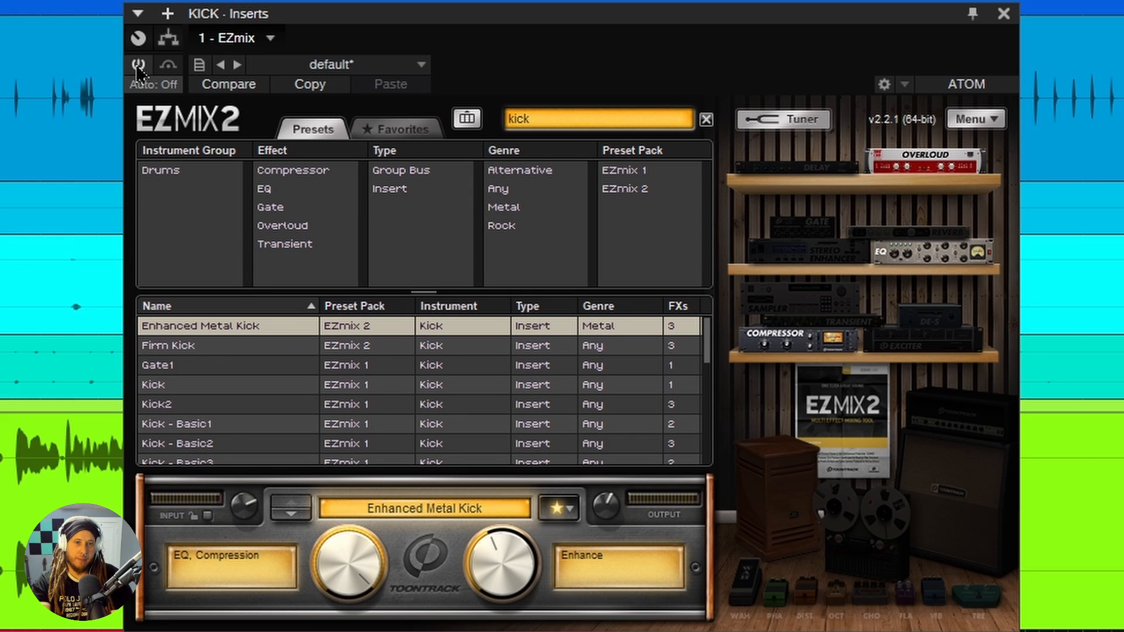
left_click(139, 65)
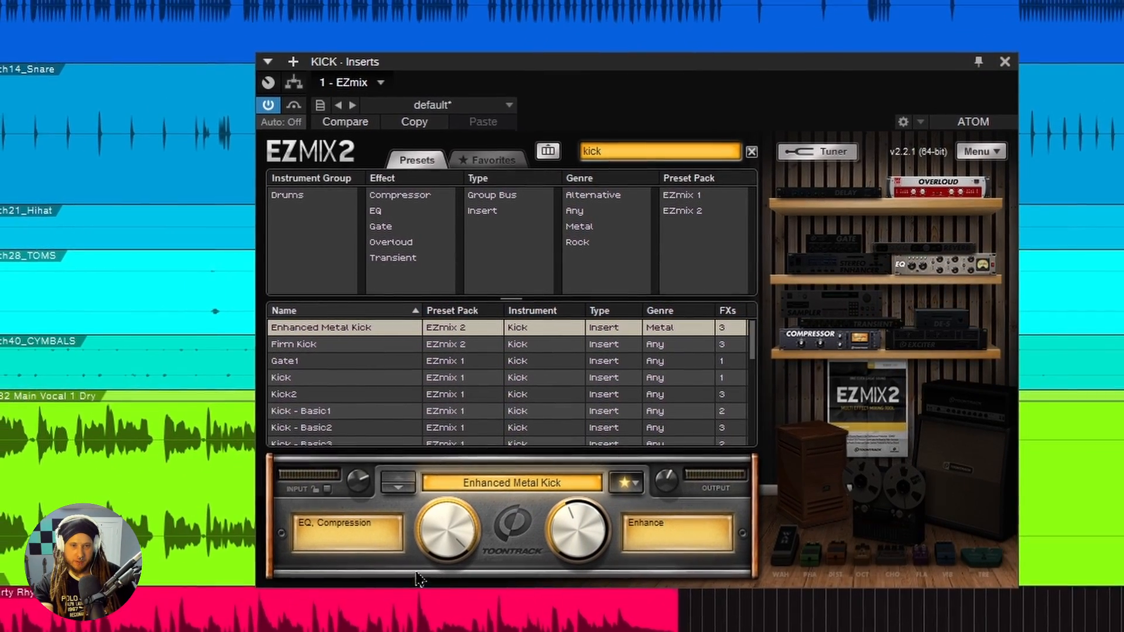
Set the Enhanced Metal Kick preset's EQ, Compression amount to 71% and its Enhance amount to 66%
left_click_drag(445, 527, 466, 553)
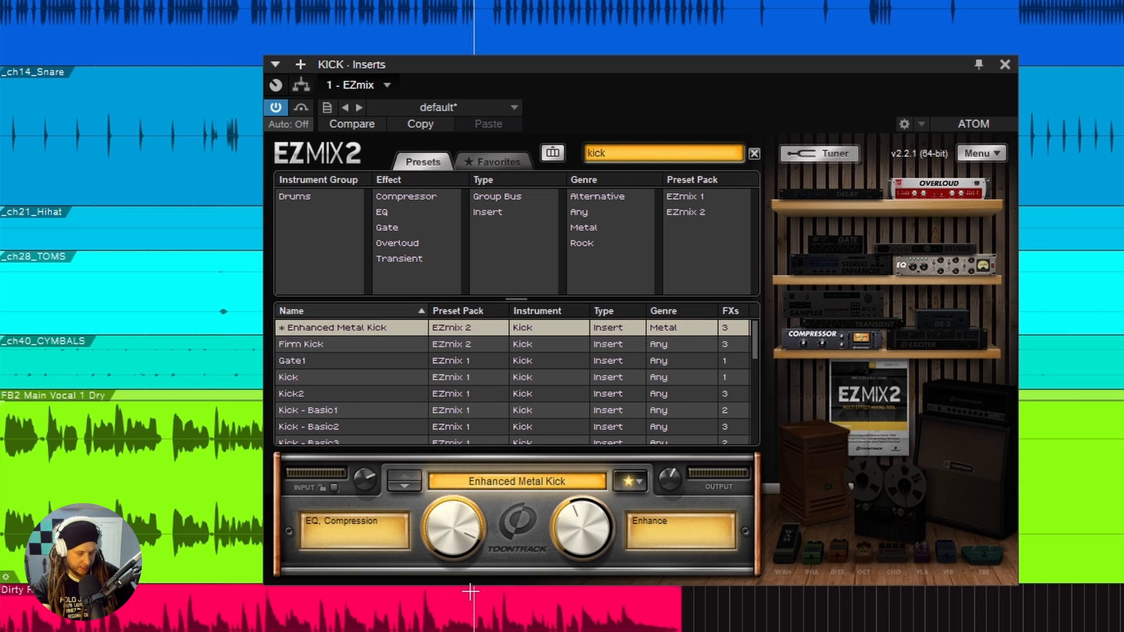
left_click_drag(473, 510, 513, 557)
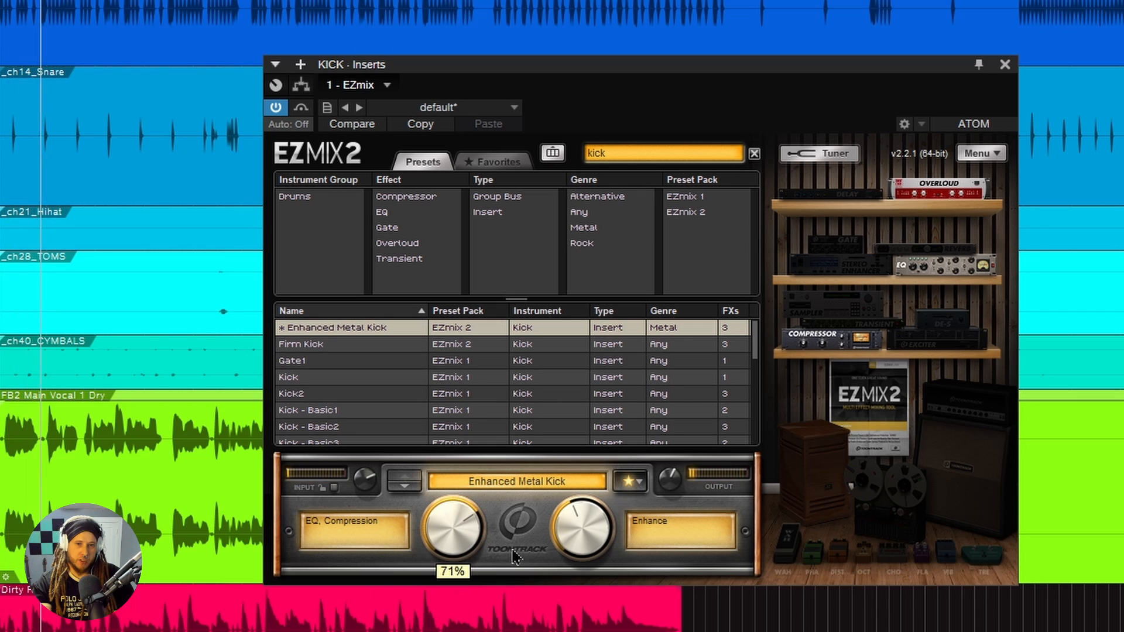
left_click_drag(578, 528, 571, 489)
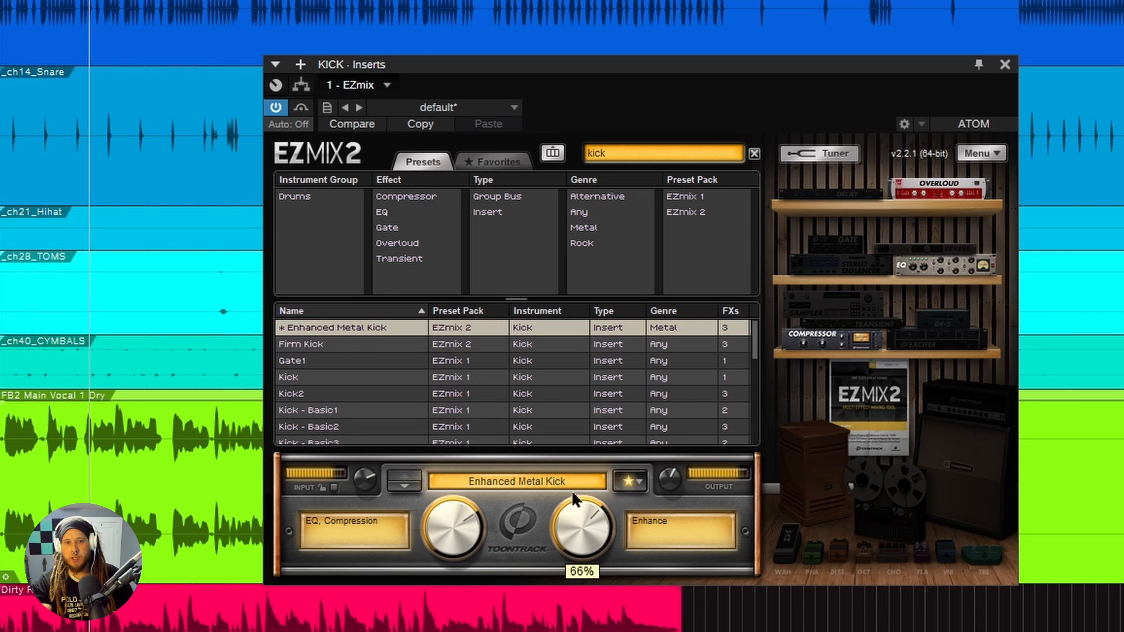
Try the Firm Kick preset and the Kick preset on the kick track
left_click(354, 346)
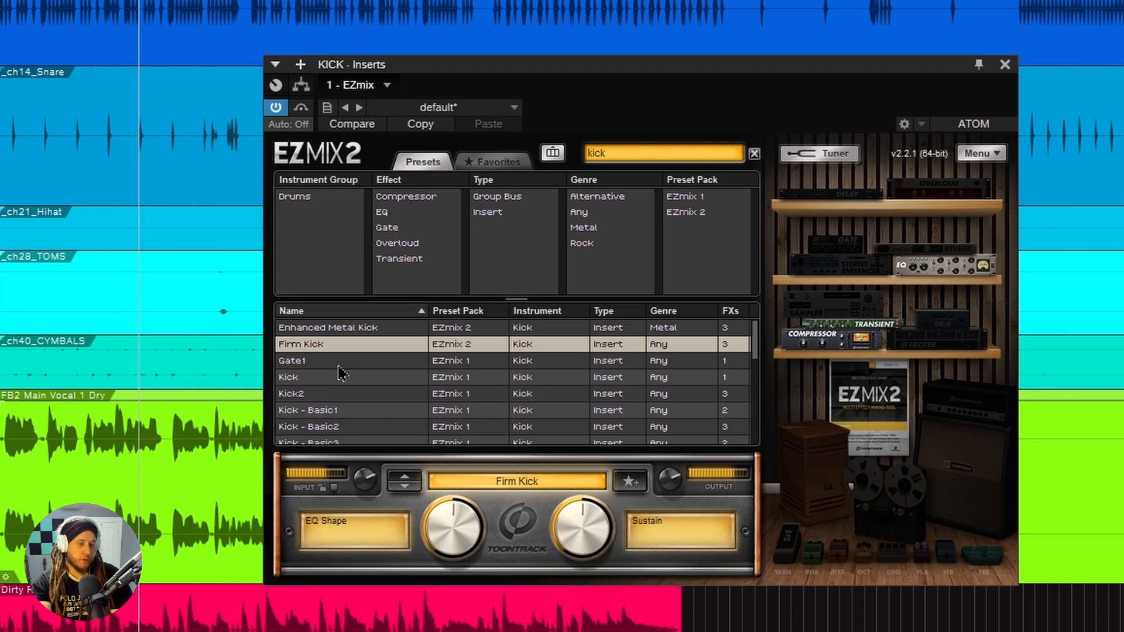
left_click(342, 377)
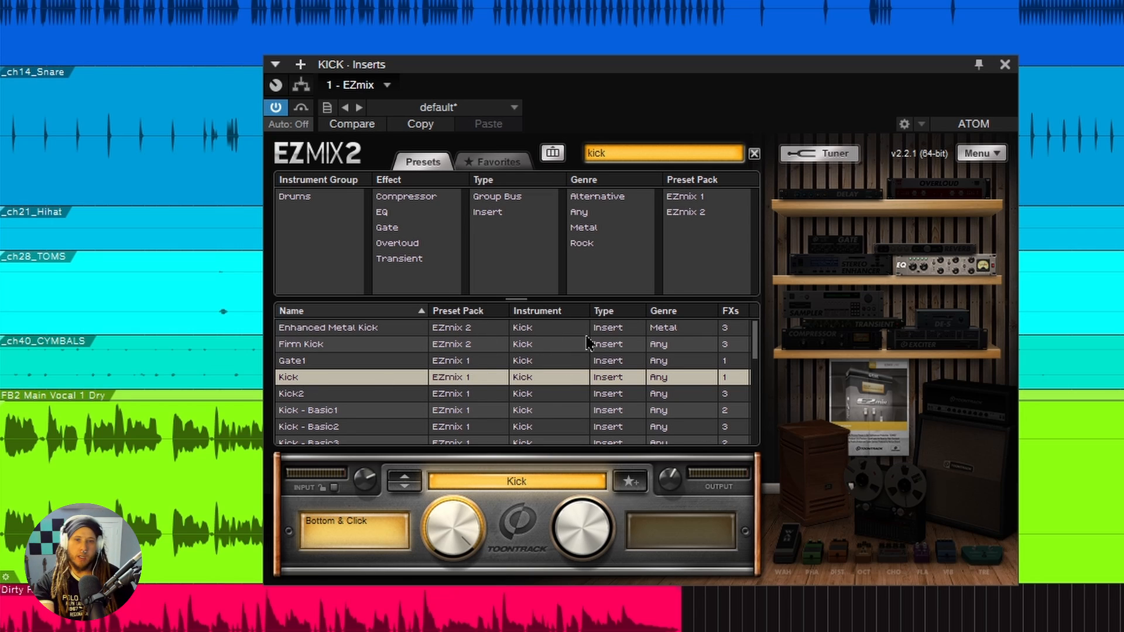
Examine the list of kick presets, comparing their types, genres and numbers of effects
scroll(611, 383, "down", 3)
scroll(610, 383, "down", 2)
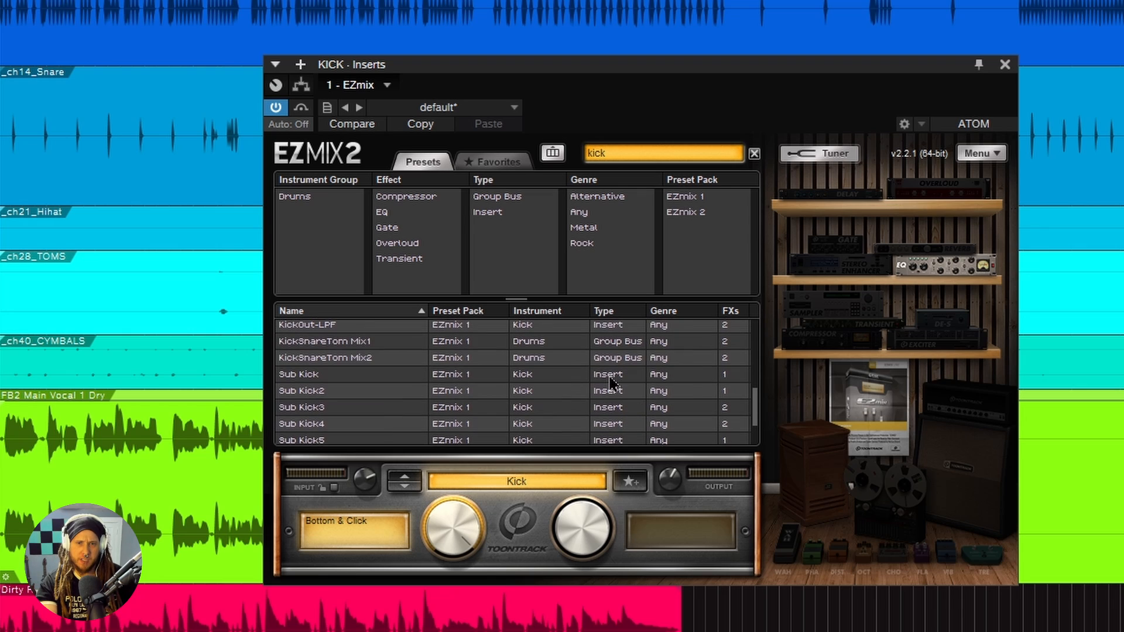
scroll(617, 380, "up", 4)
scroll(618, 381, "up", 2)
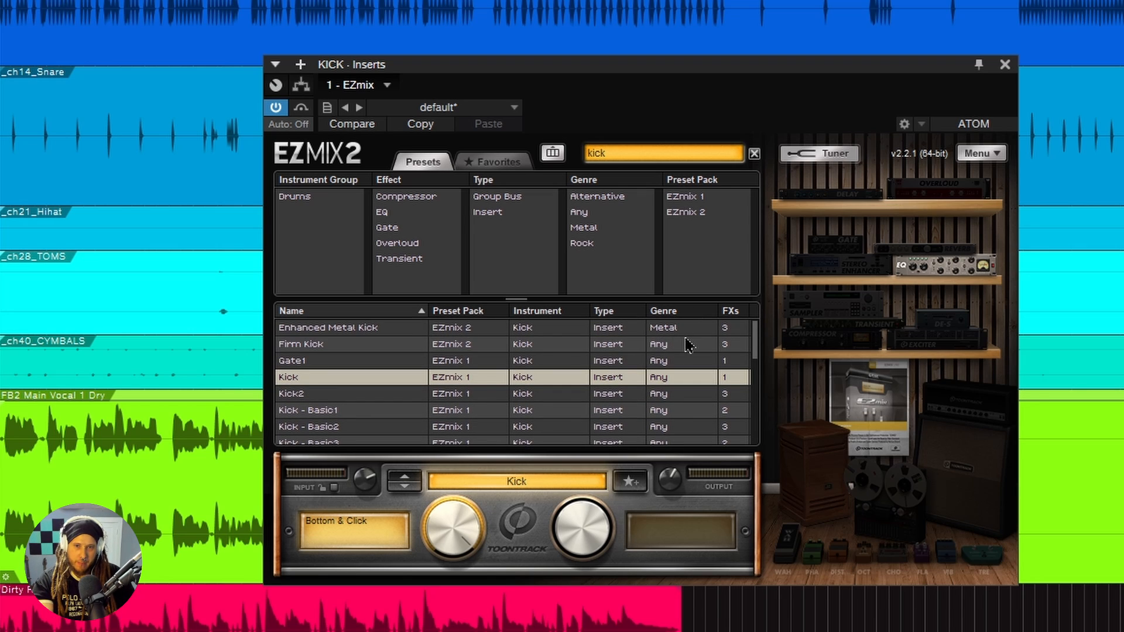
scroll(644, 389, "down", 4)
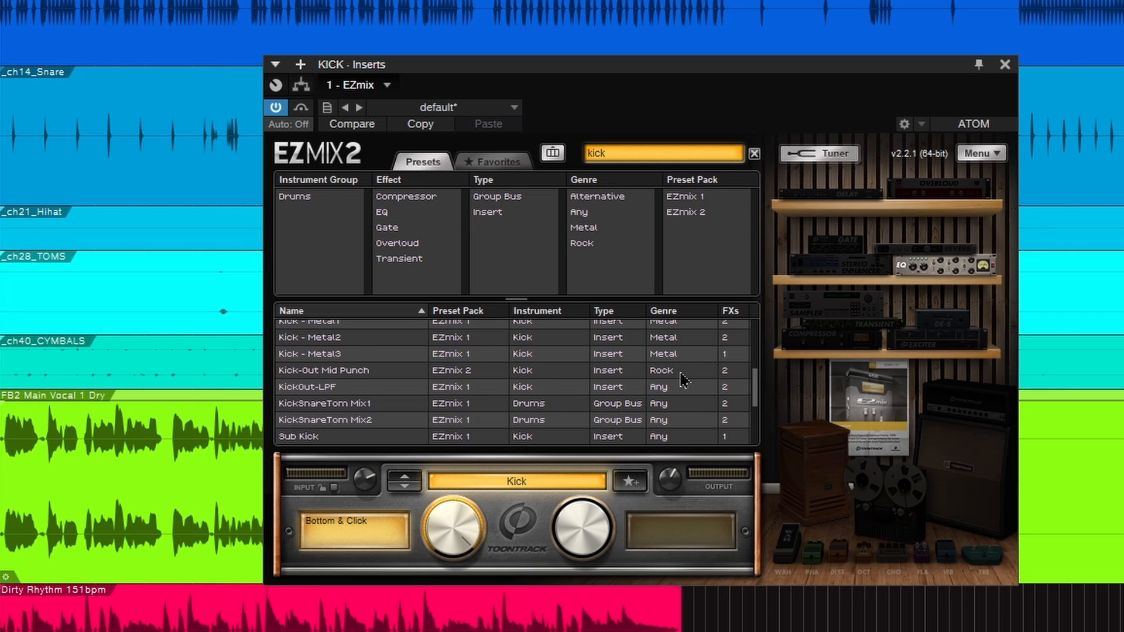
scroll(683, 379, "up", 4)
scroll(682, 380, "down", 2)
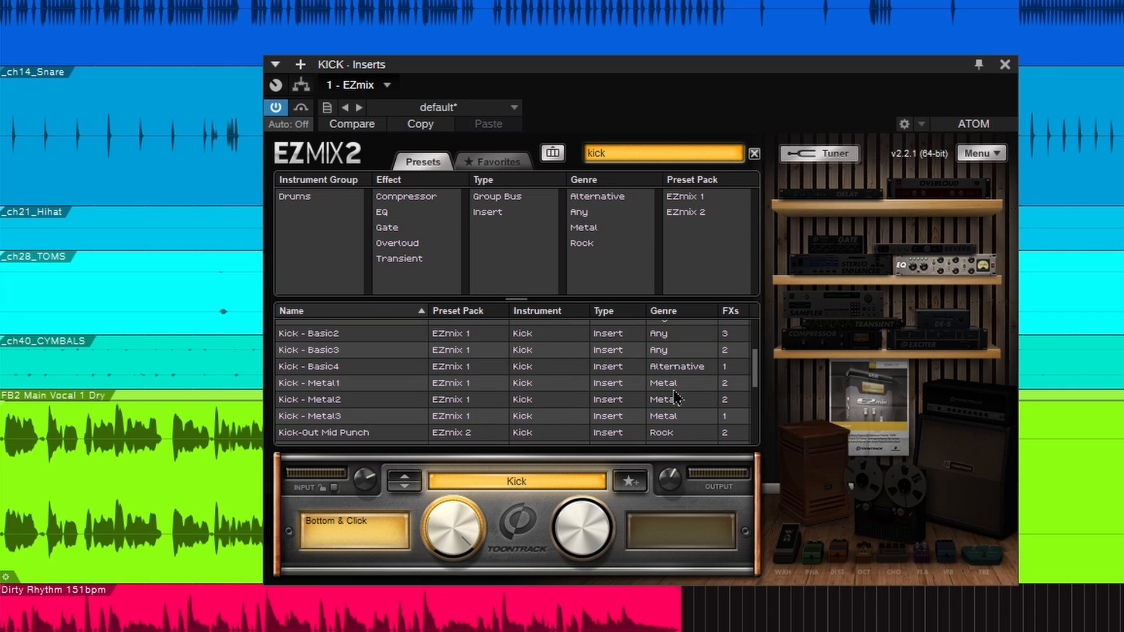
scroll(690, 407, "up", 2)
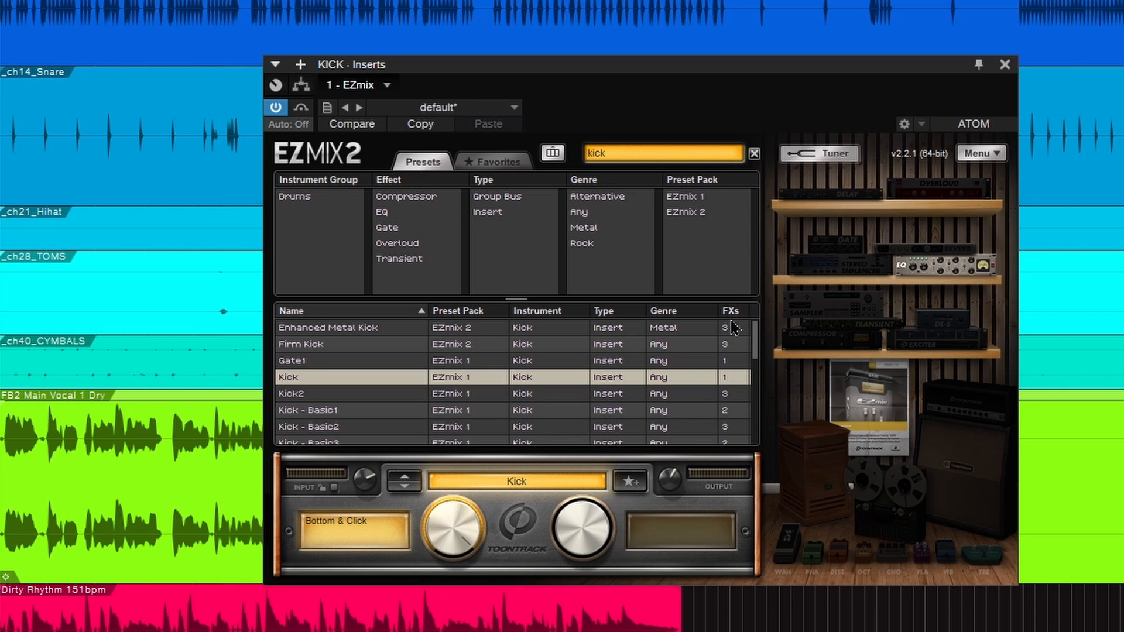
scroll(667, 409, "down", 3)
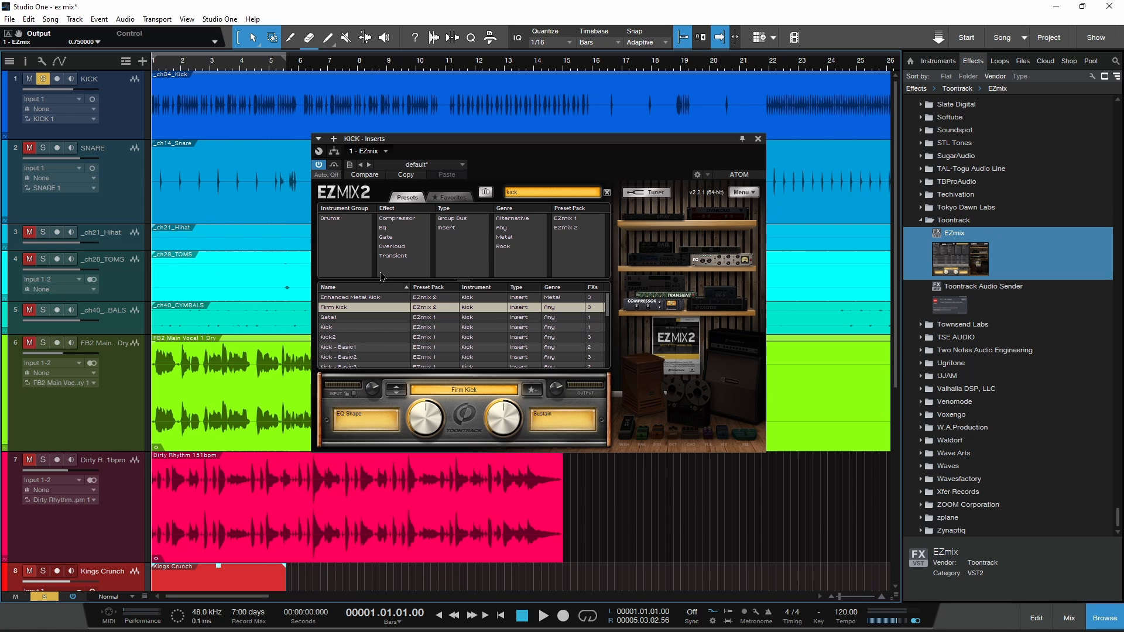
Play the song and audition Kick - Metal1, Kick - Metal2, KickOut-LPF and Sub Kick2, ending on Enhanced Metal Kick
key("space")
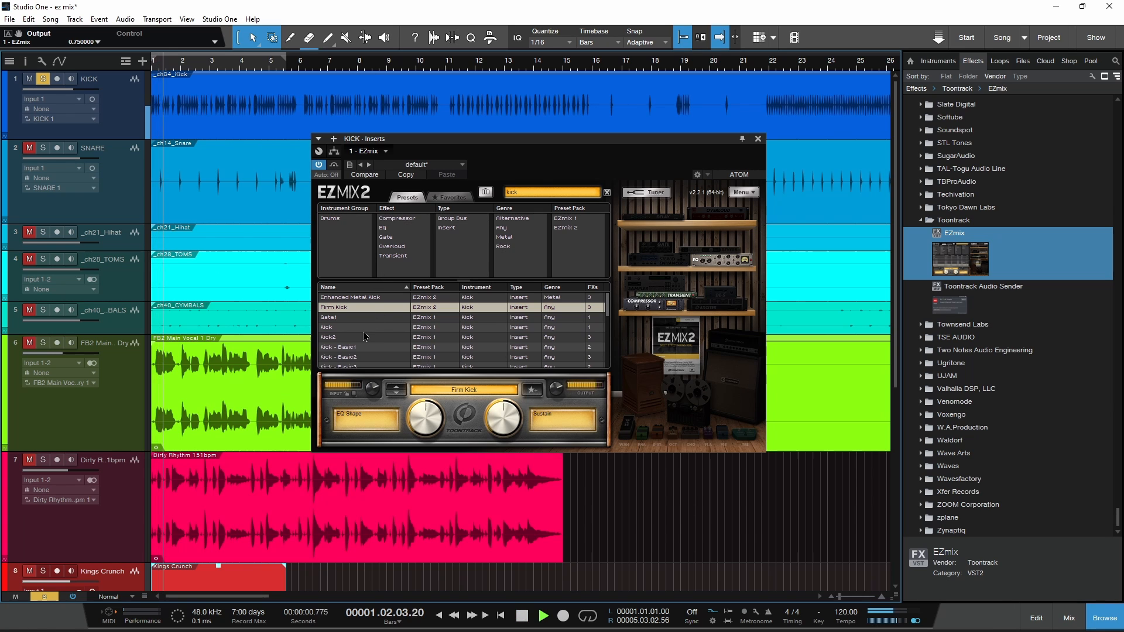
scroll(369, 328, "down", 2)
left_click(364, 332)
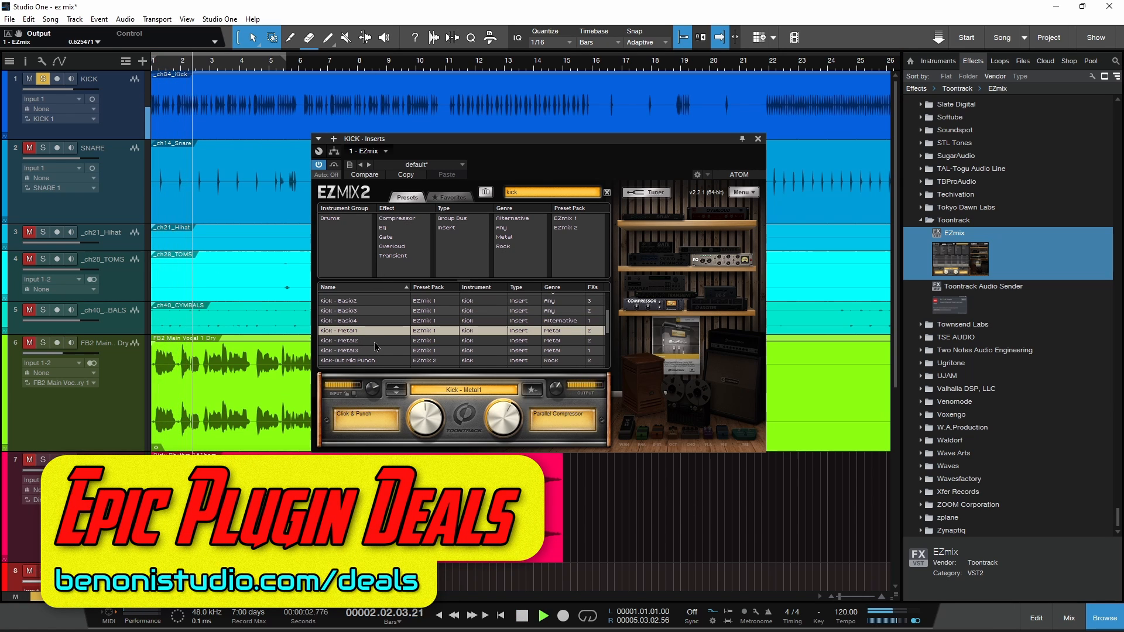
left_click(364, 340)
scroll(371, 351, "down", 1)
left_click(373, 333)
scroll(373, 337, "down", 1)
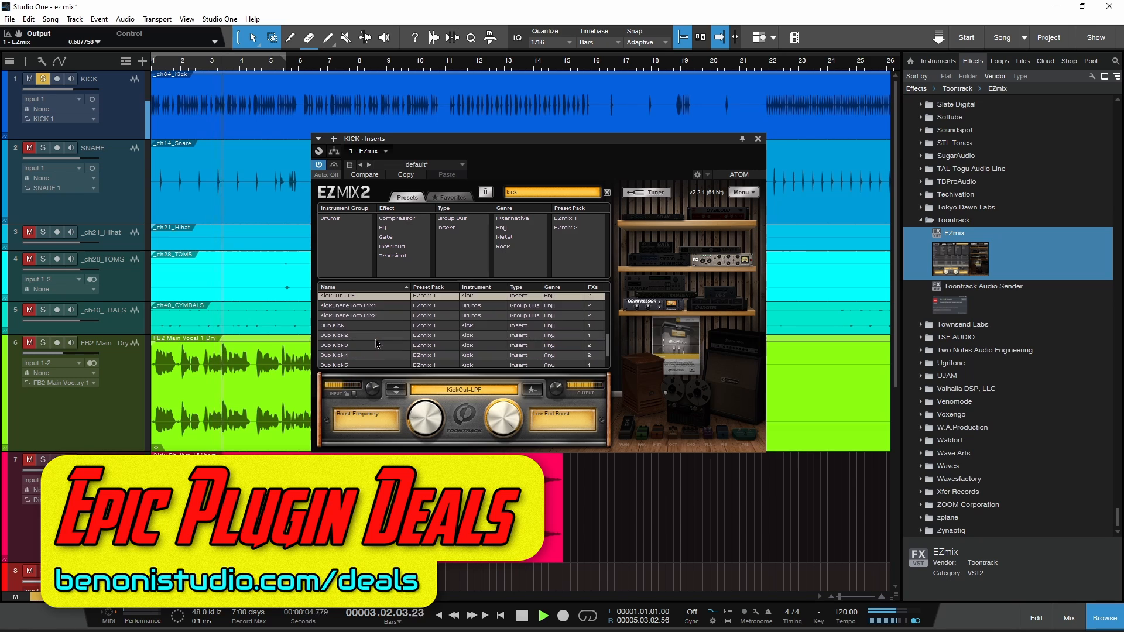
left_click(375, 336)
scroll(376, 344, "up", 4)
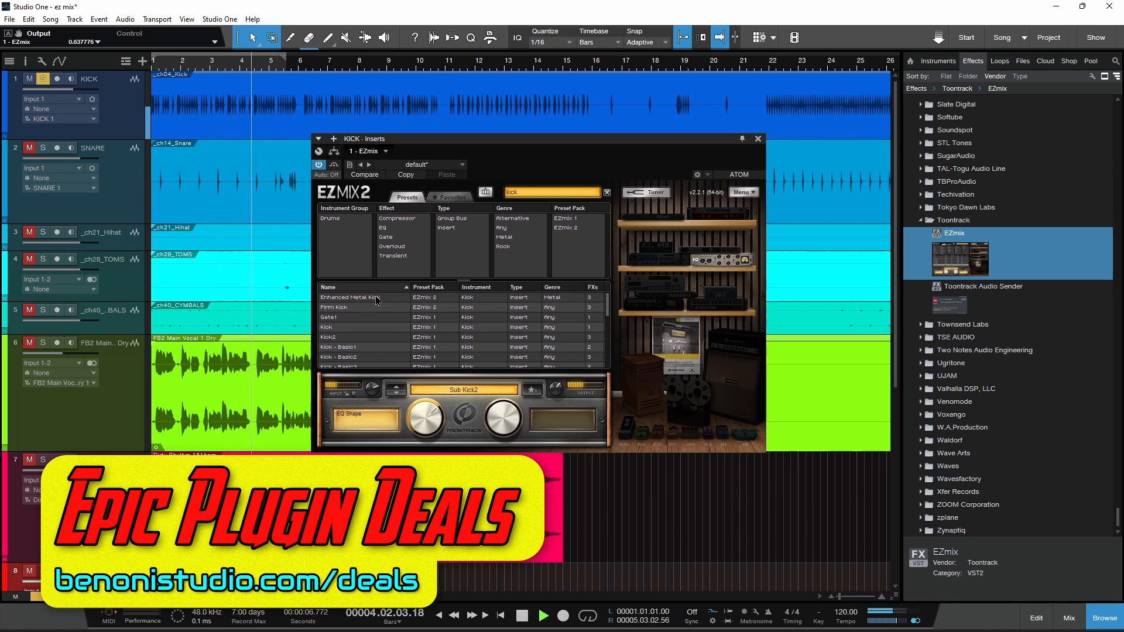
left_click(357, 297)
mouse_move(500, 420)
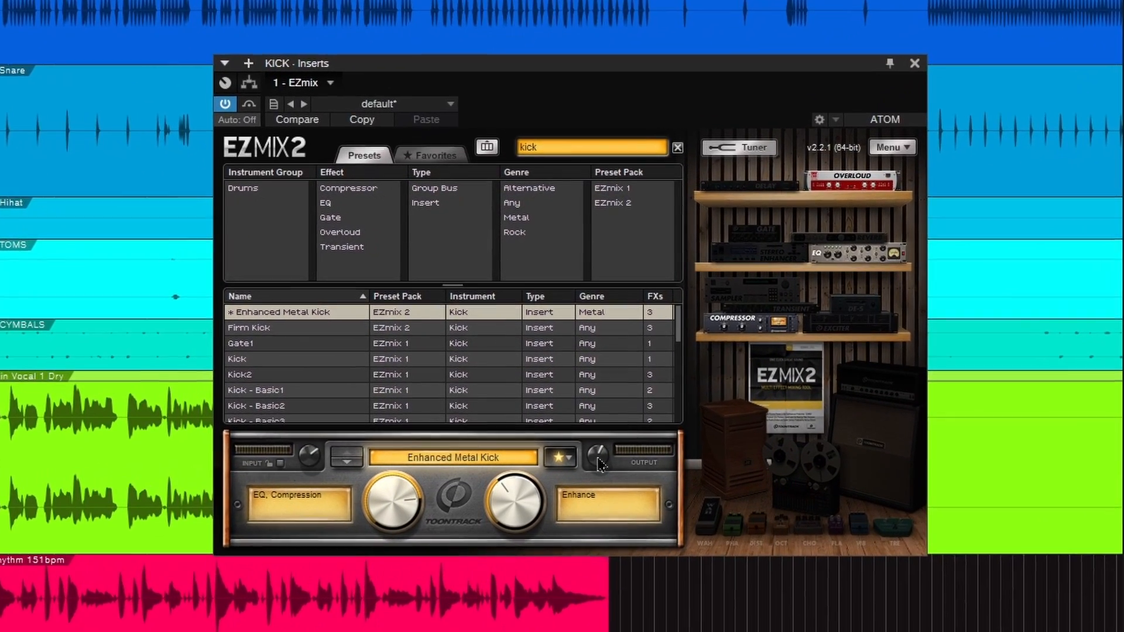
Lock the plug-in's input level so that preset changes do not affect it
mouse_move(600, 465)
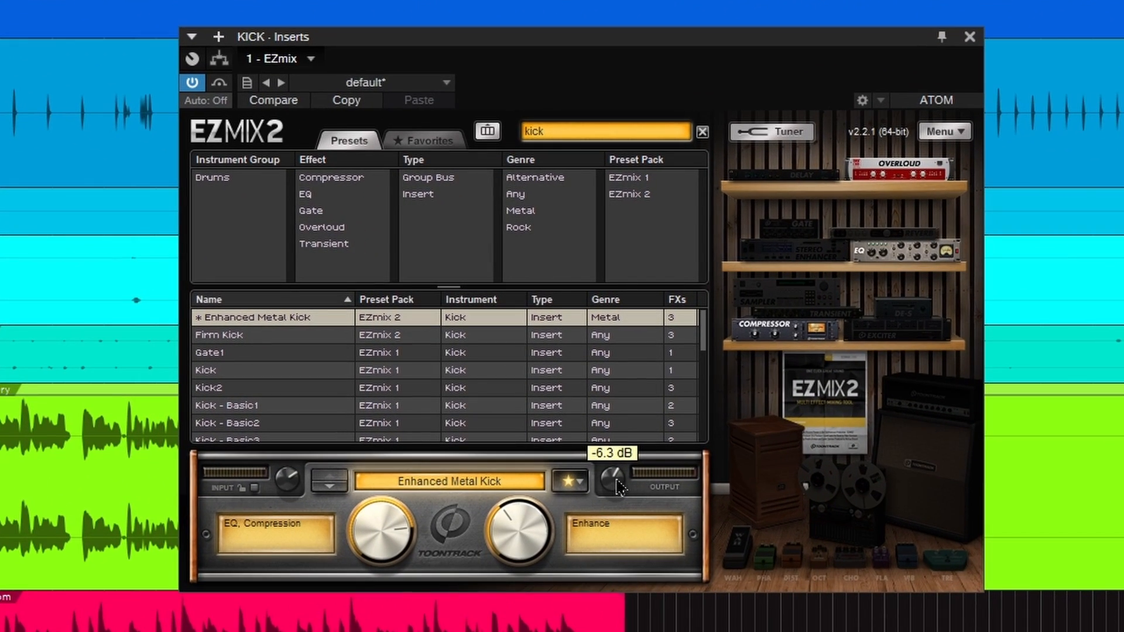
left_click(254, 490)
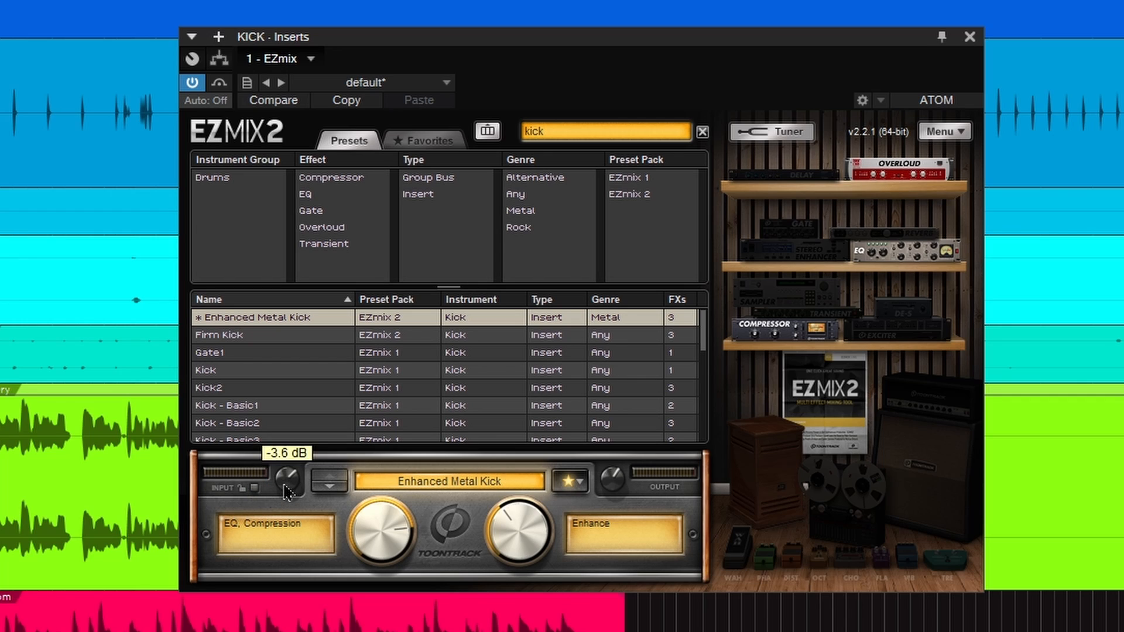
left_click(254, 489)
left_click(254, 491)
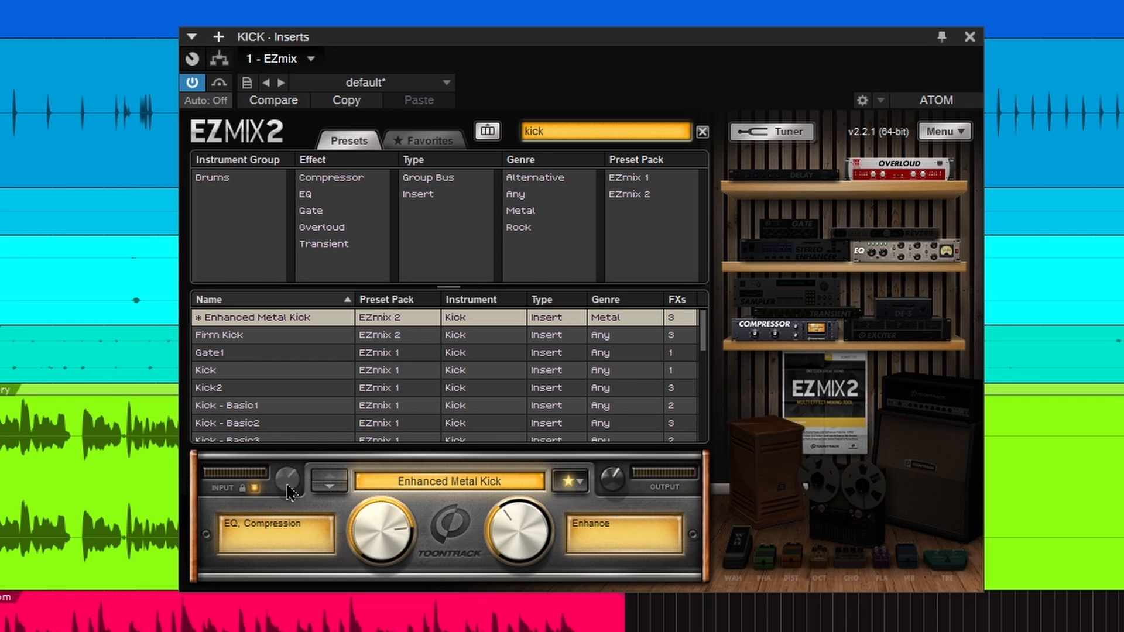
Load Kick - Basic1, Kick - Basic2 and Enhanced Metal Kick with the input level locked, then unlock it
left_click(245, 409)
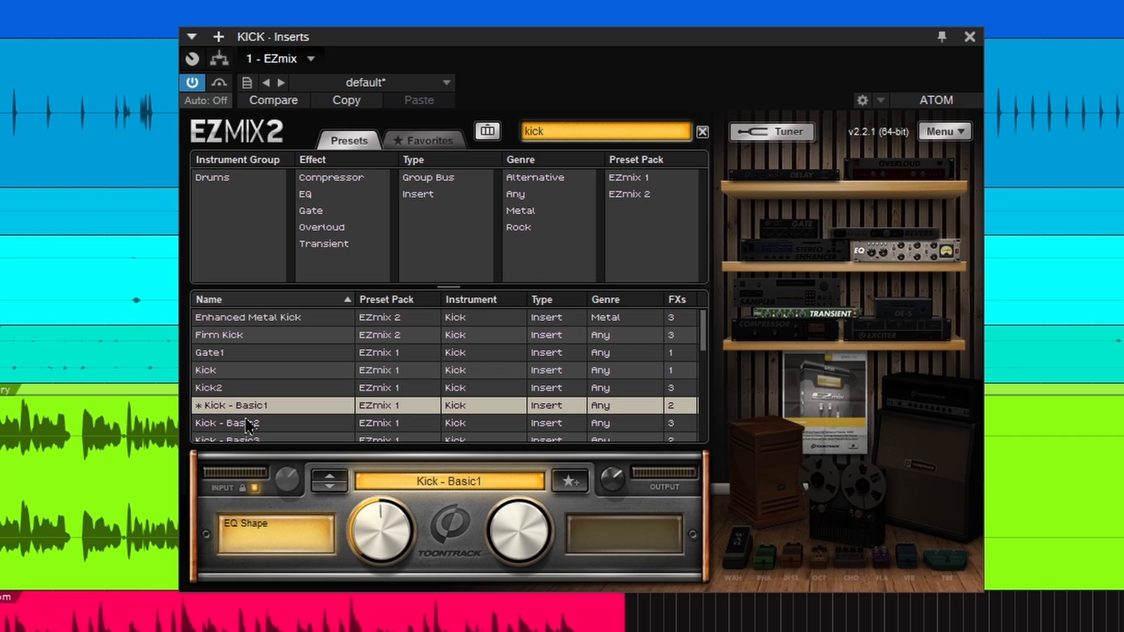
left_click(246, 426)
left_click(241, 319)
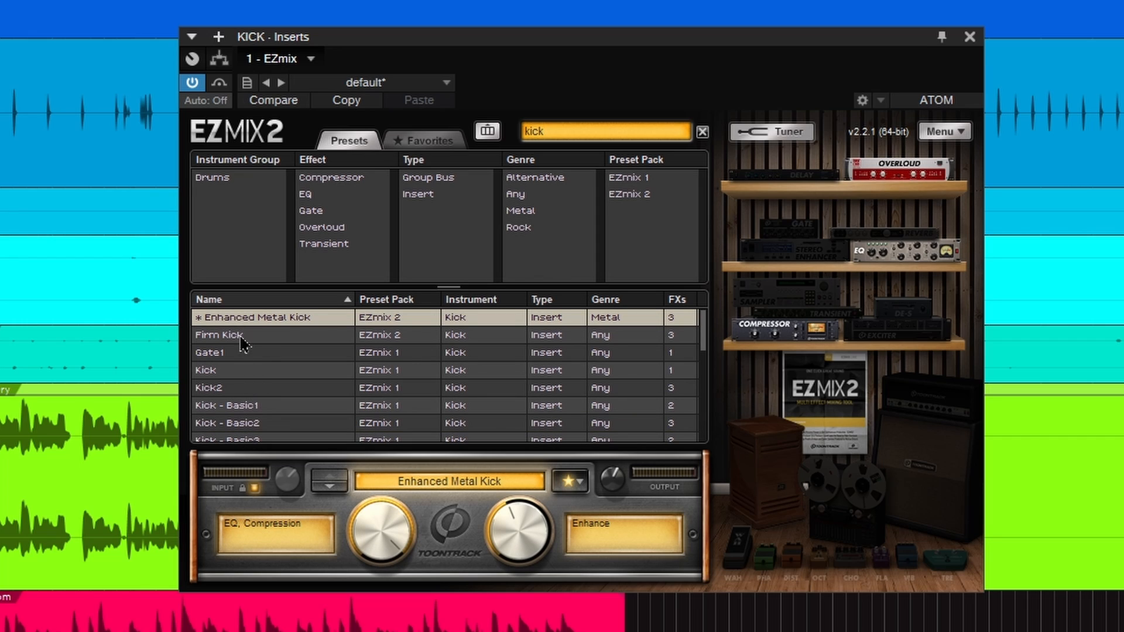
left_click(255, 490)
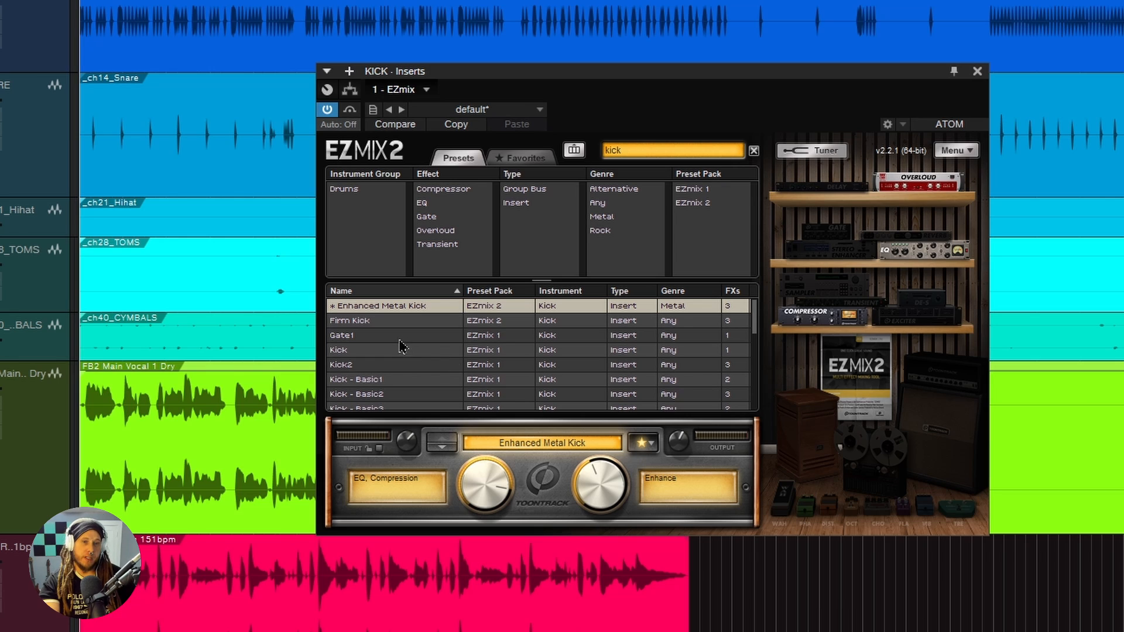
Load the Kick preset and mark it as a favorite
left_click(283, 353)
left_click(388, 355)
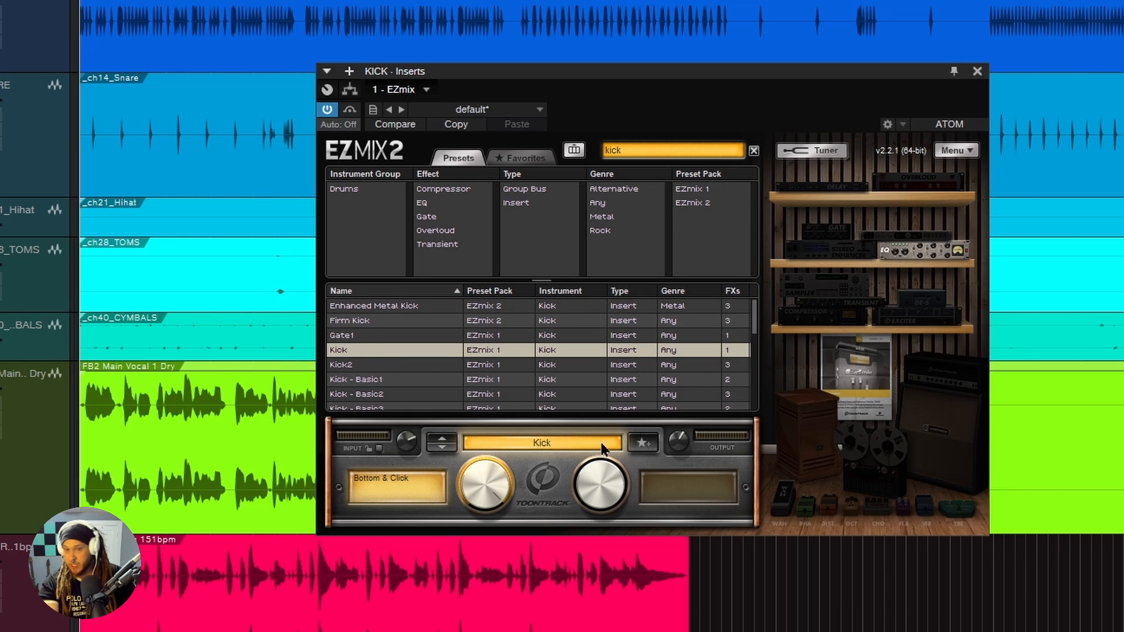
left_click(642, 443)
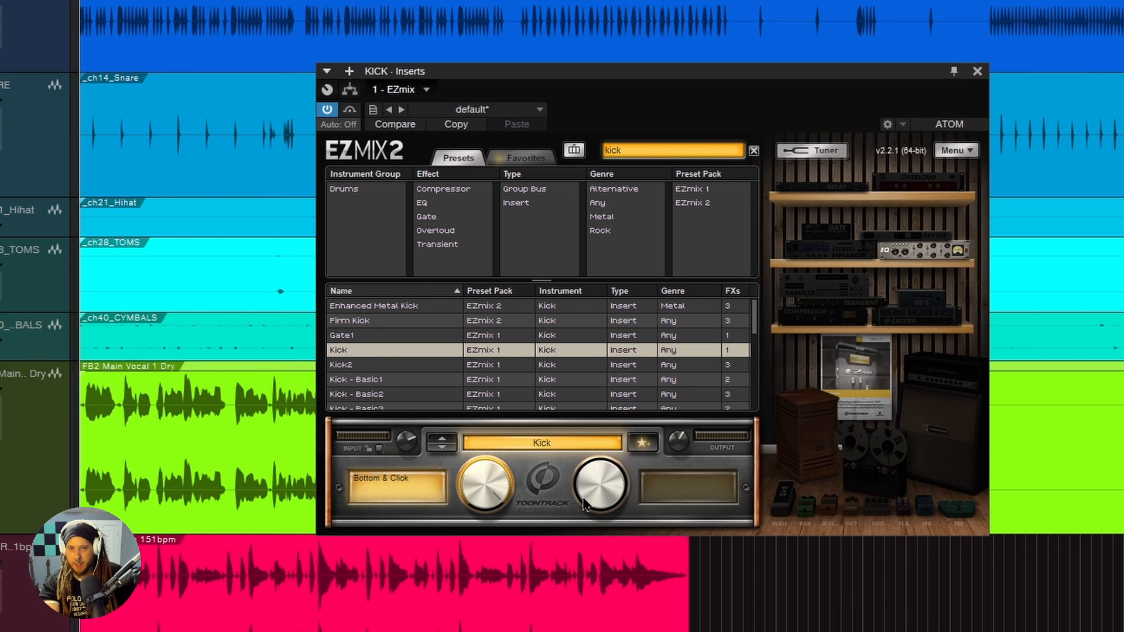
Check the favorite kick presets, then return to the full preset list and hide its filter columns
left_click(517, 159)
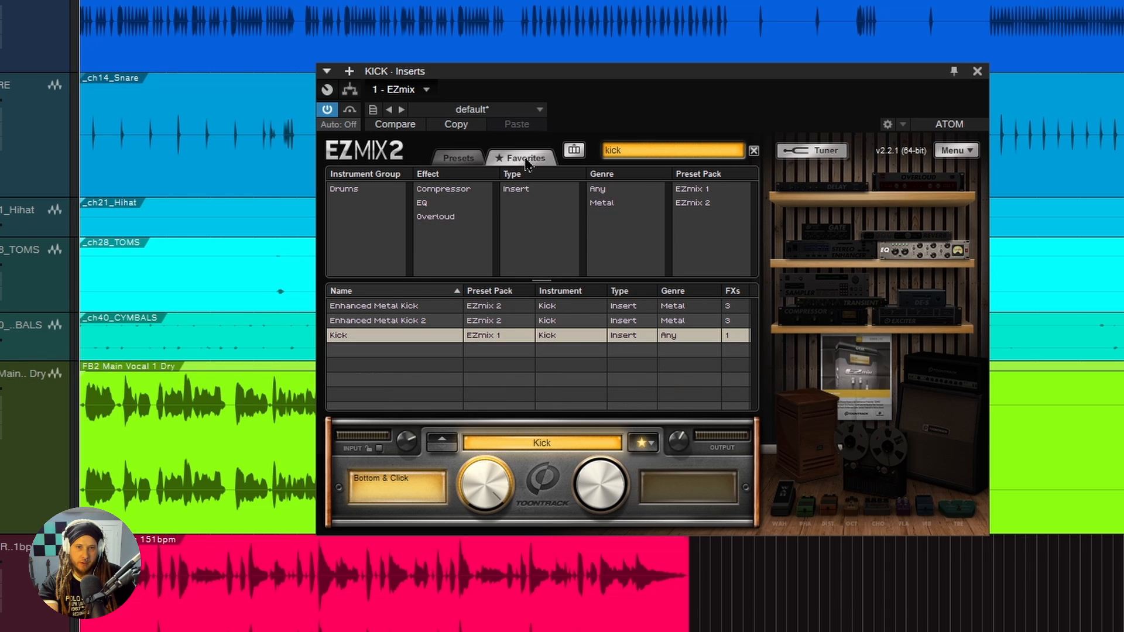
left_click(458, 159)
left_click(575, 151)
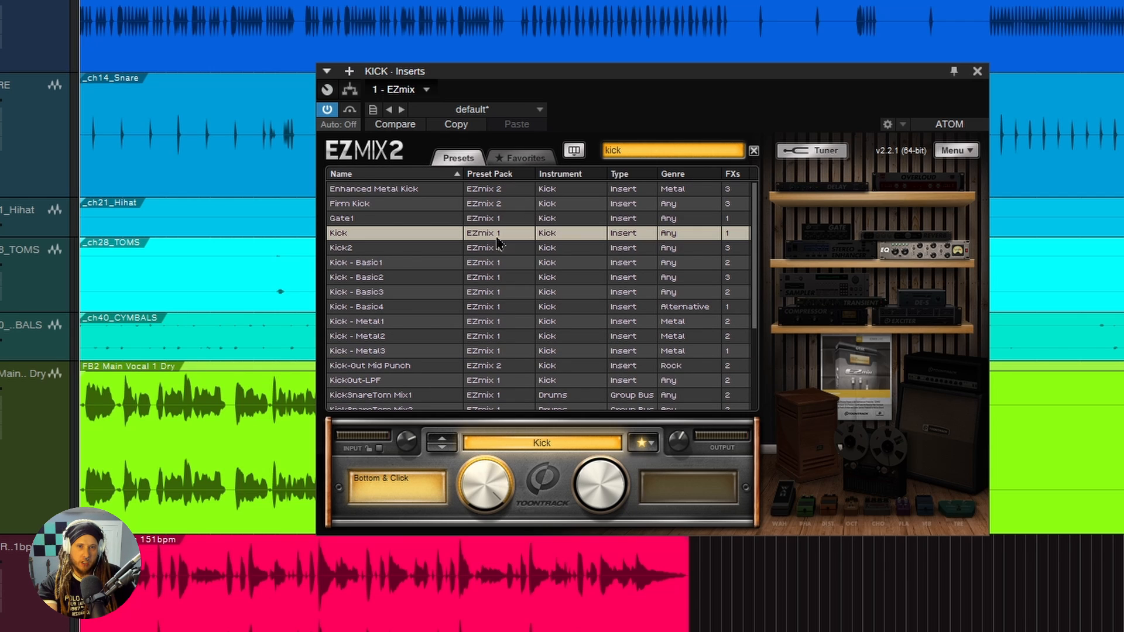
Show the preset filter columns again and view the built-in tuner before returning to the preset list
left_click(576, 151)
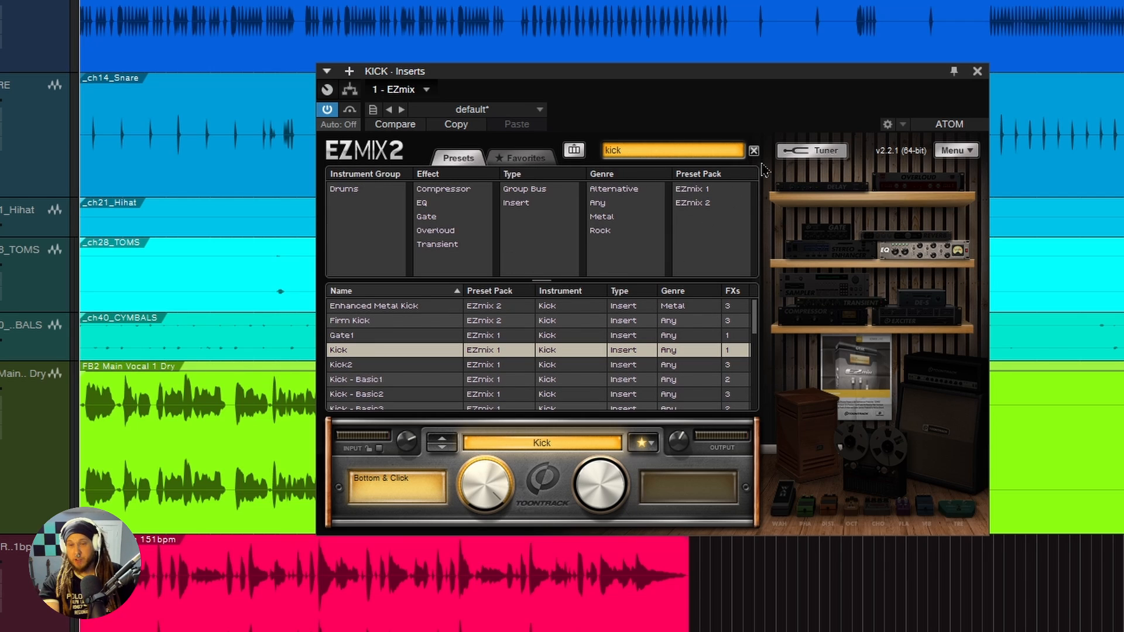
left_click(811, 151)
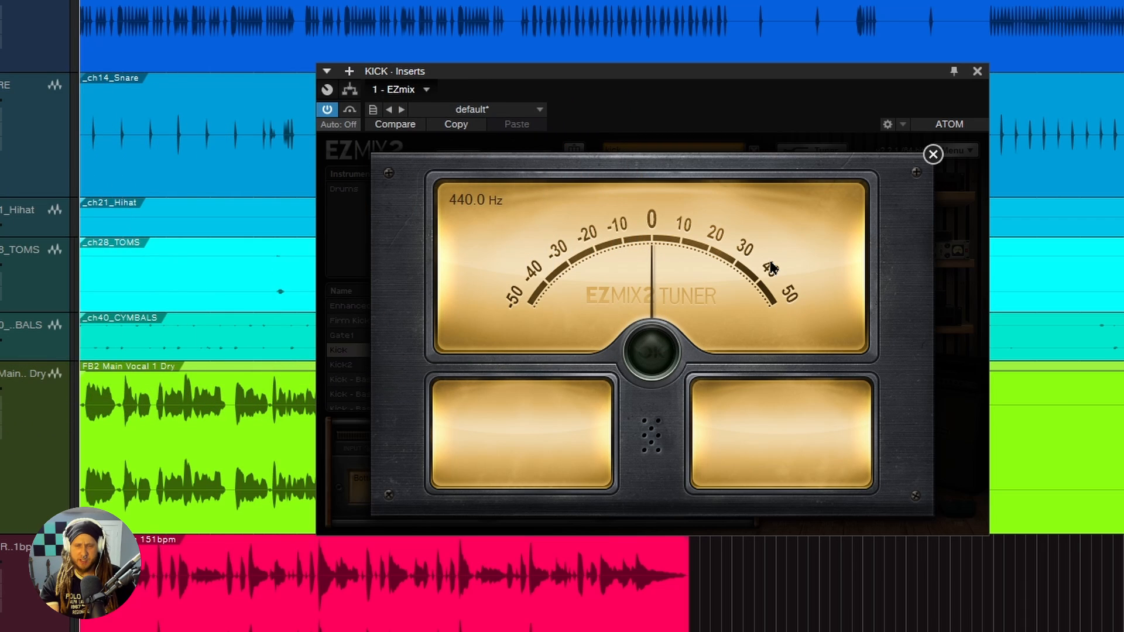
left_click(933, 155)
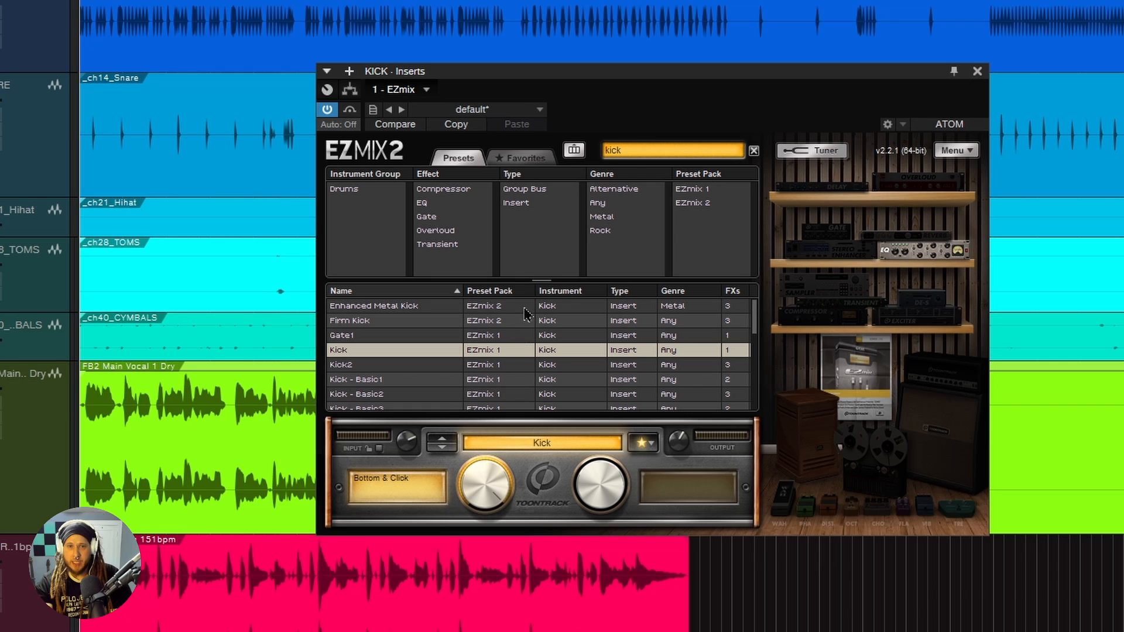
Load the Enhanced Metal Kick preset, play it with EQ, Compression set to about 94%, and close the kick's plug-in window
left_click(391, 309)
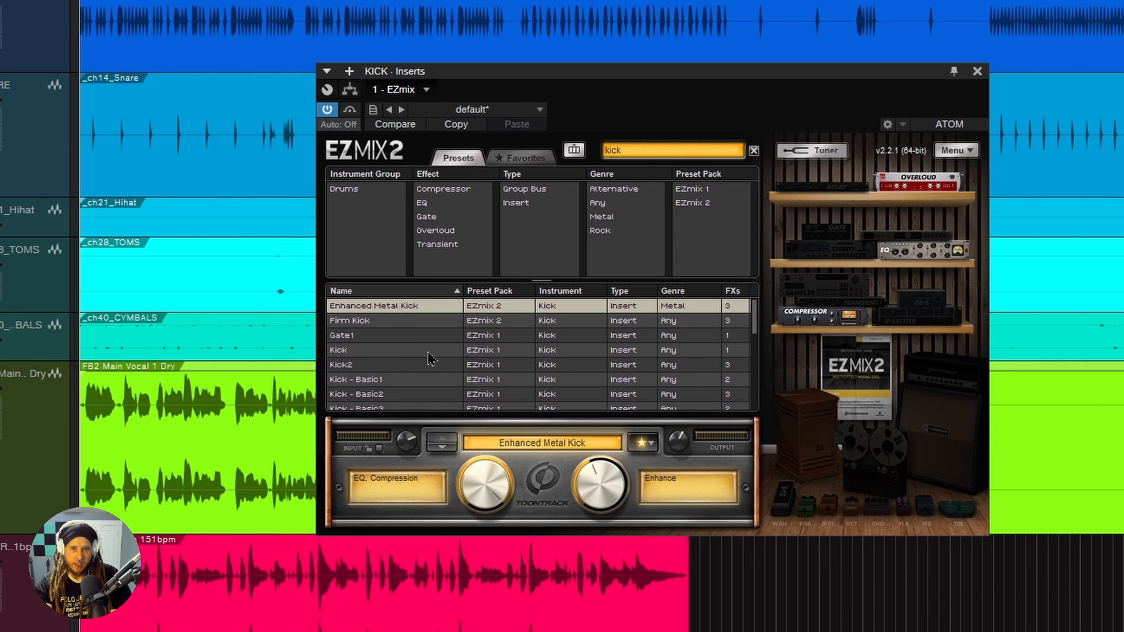
key("space")
left_click(602, 484)
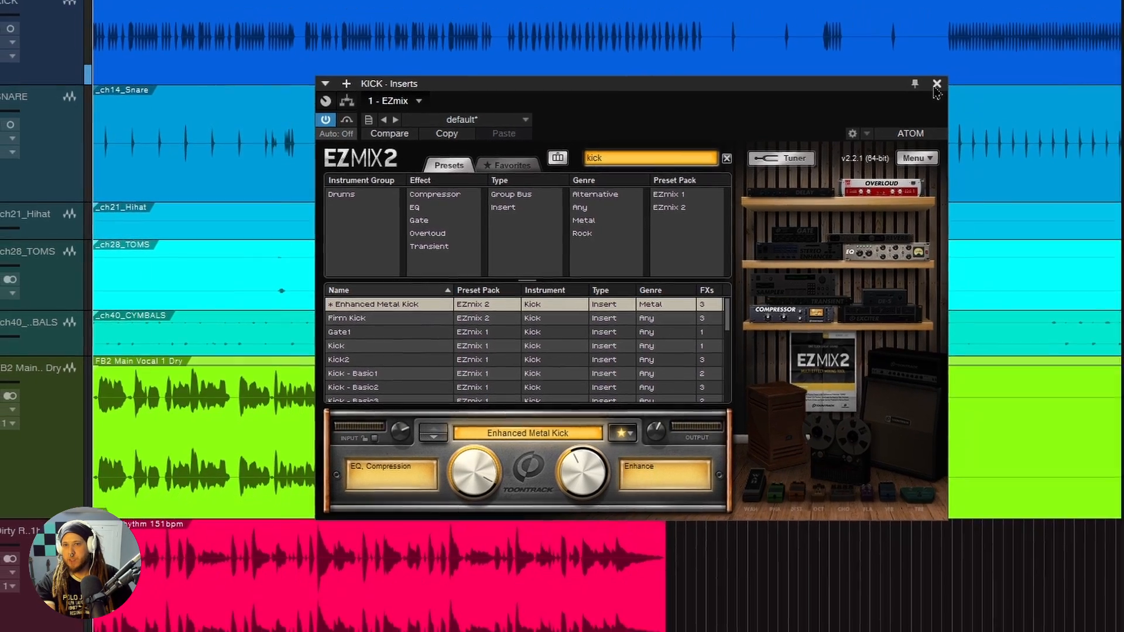
left_click(977, 71)
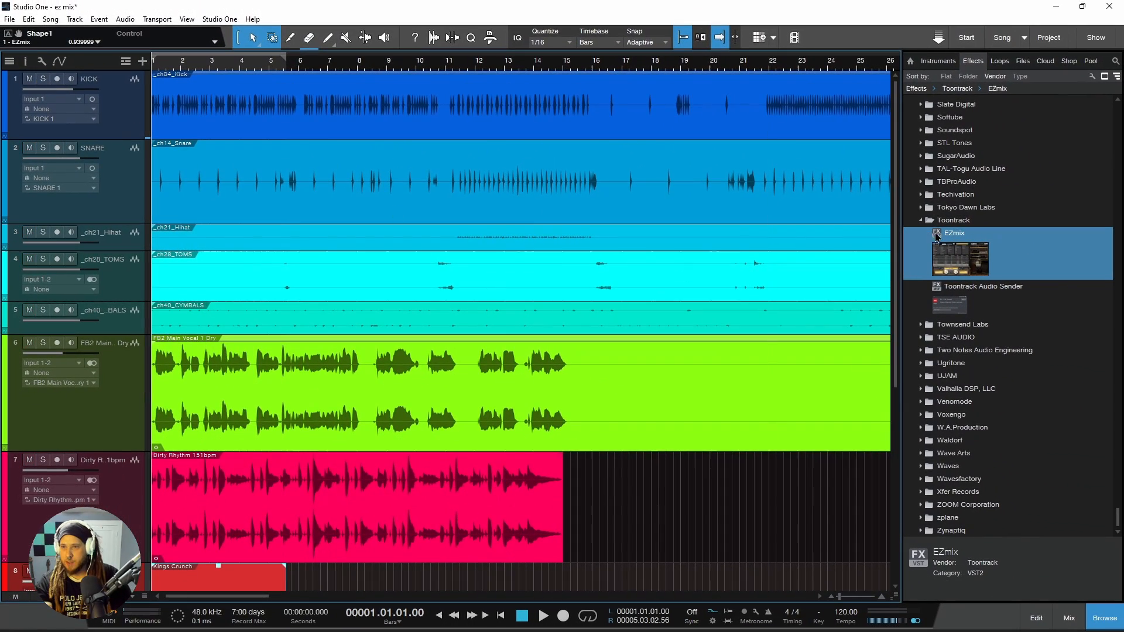
Insert EZmix on the SNARE track and search its presets for "snare"
left_click_drag(937, 237, 335, 174)
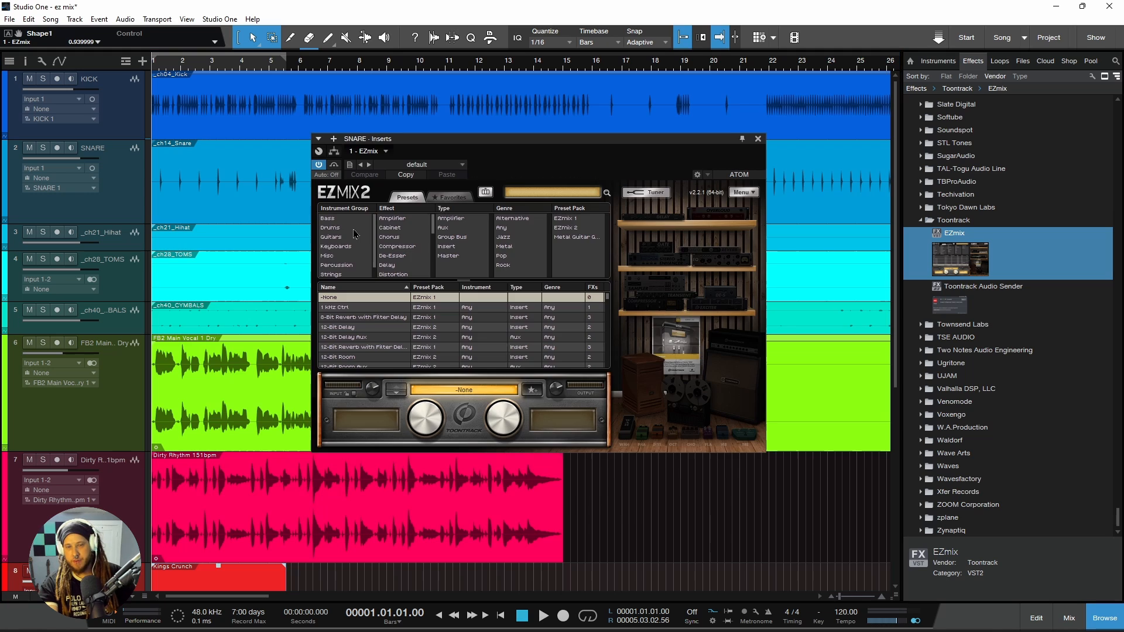
left_click(529, 191)
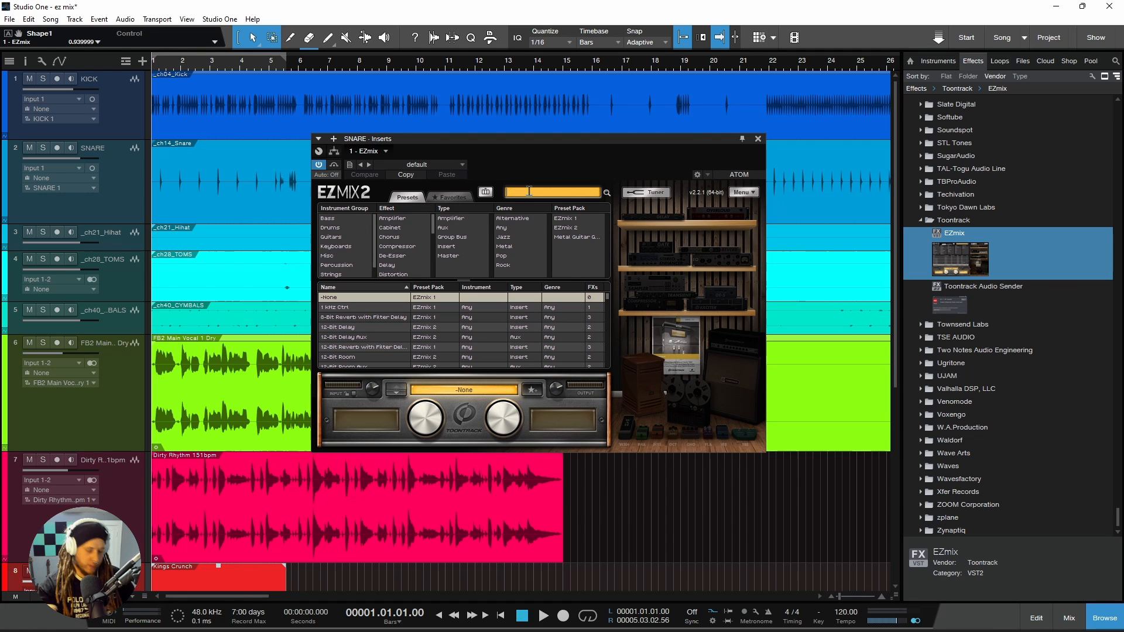
type("sna")
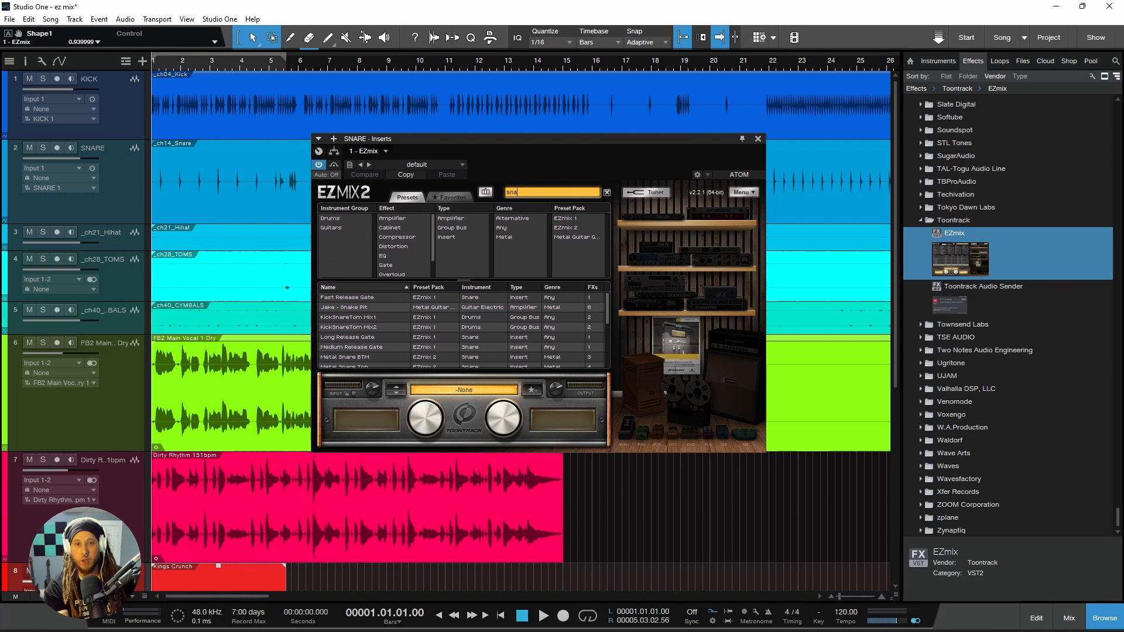
type("re")
Audition the snare presets from Fast Release Gate through Medium Release Gate, going back to Long Release Gate
left_click(346, 298)
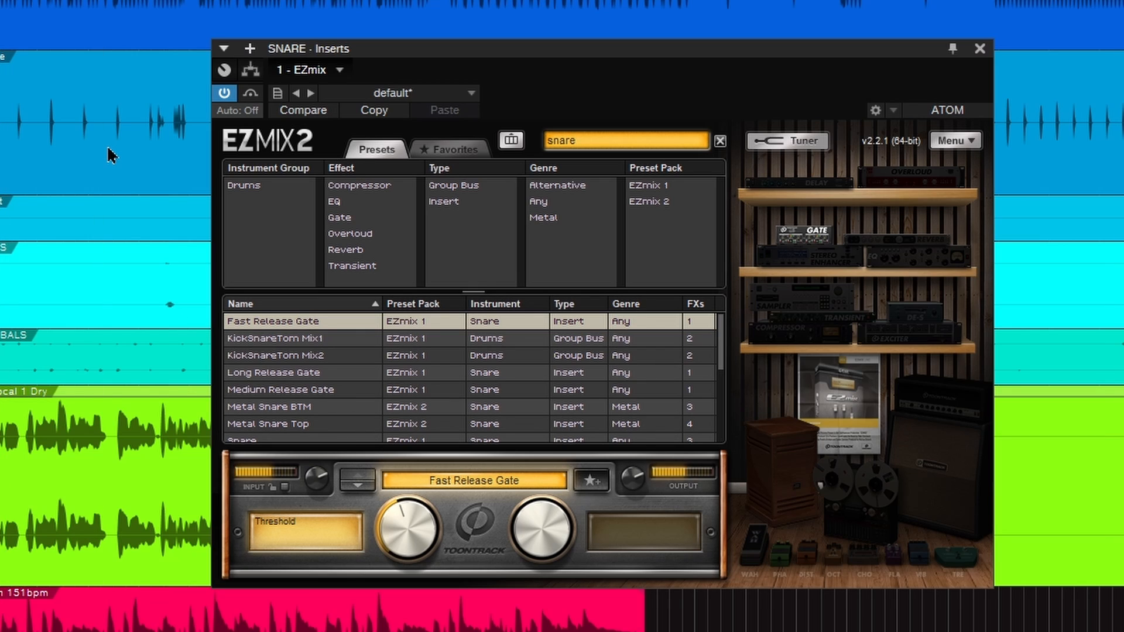
left_click(358, 488)
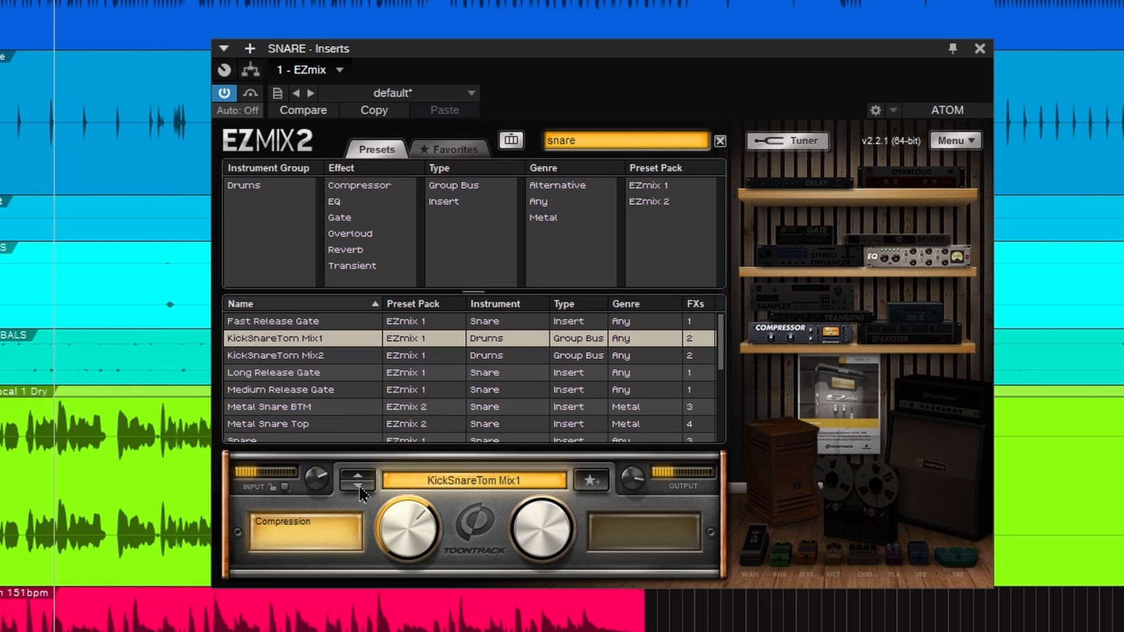
left_click(360, 489)
left_click(360, 488)
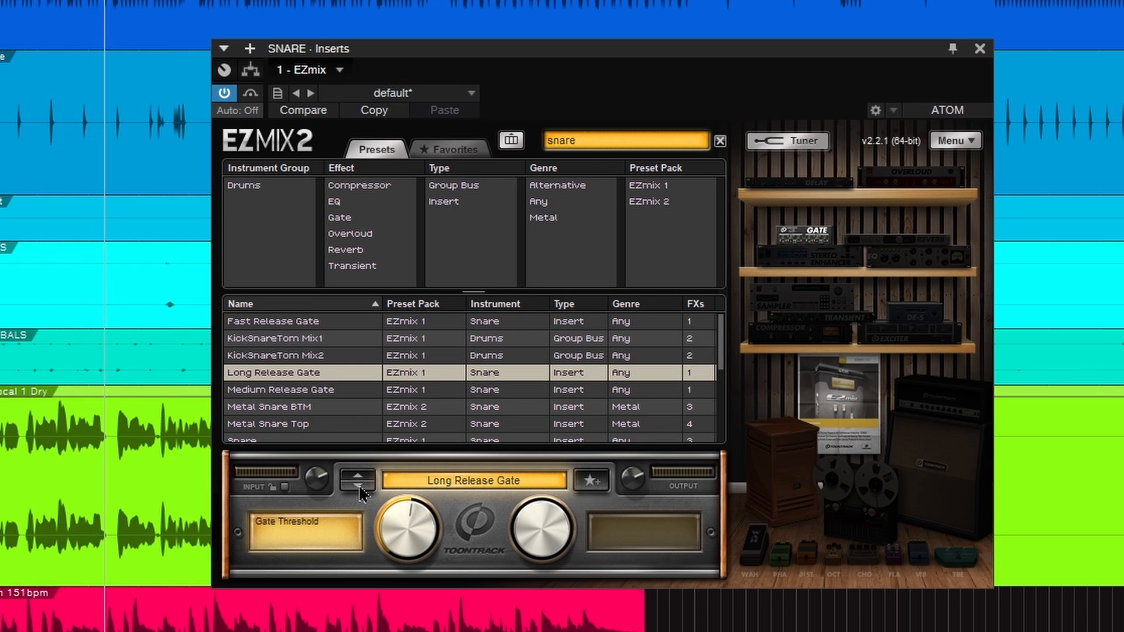
left_click(360, 489)
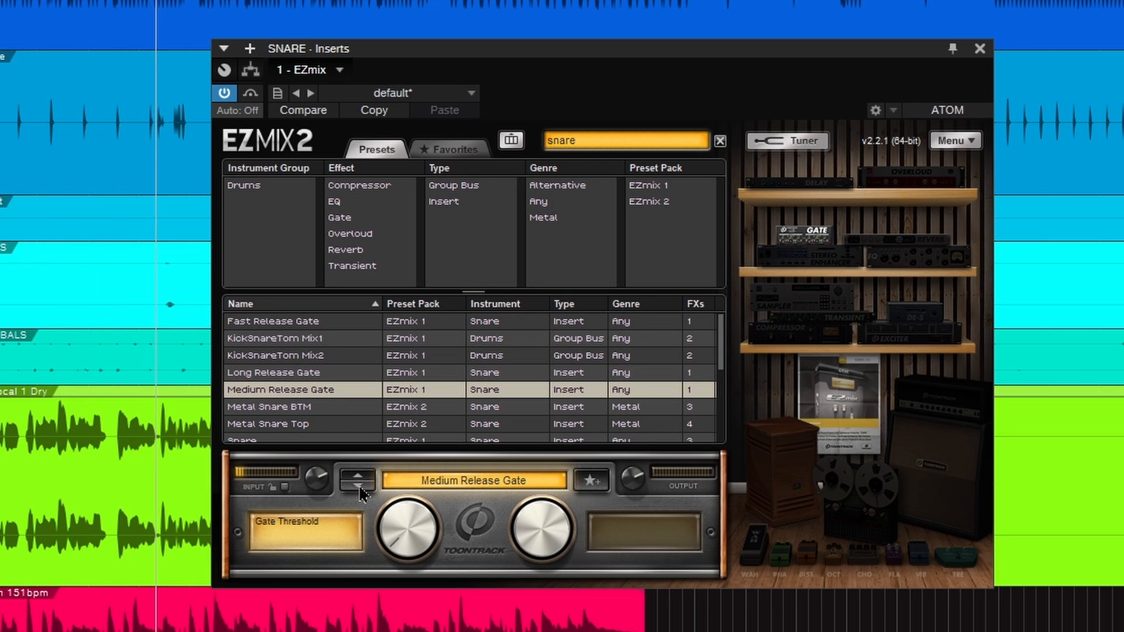
left_click(573, 341)
left_click(575, 373)
scroll(573, 374, "down", 2)
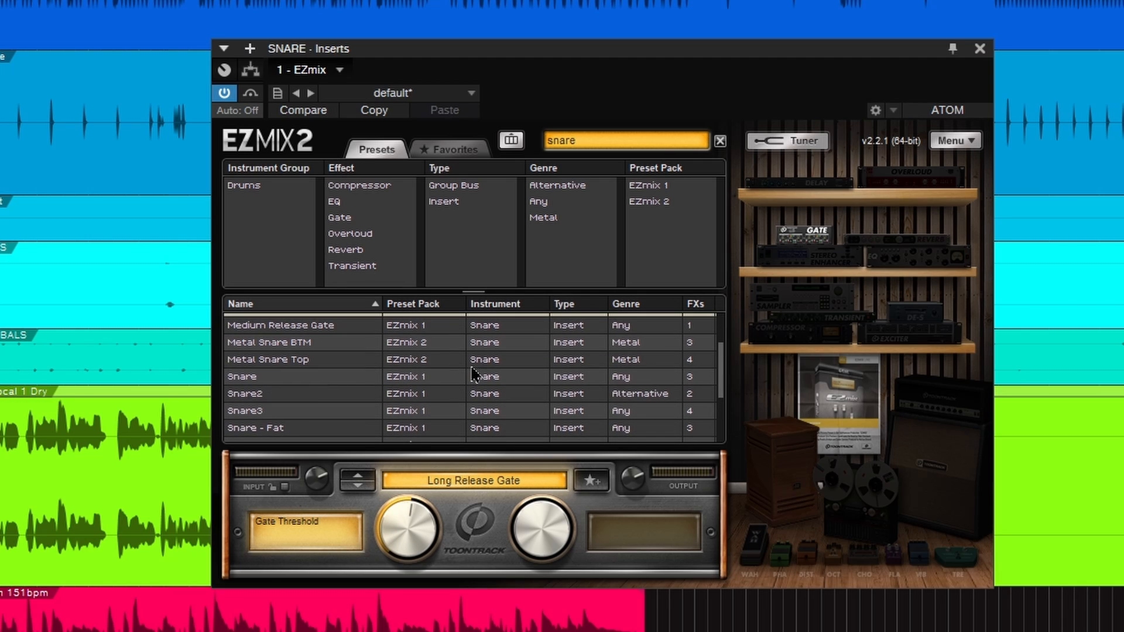
Load Metal Snare BTM, set its output to -2.6 dB and EQ, Compression to about 87%, and close the snare's plug-in window
left_click(279, 344)
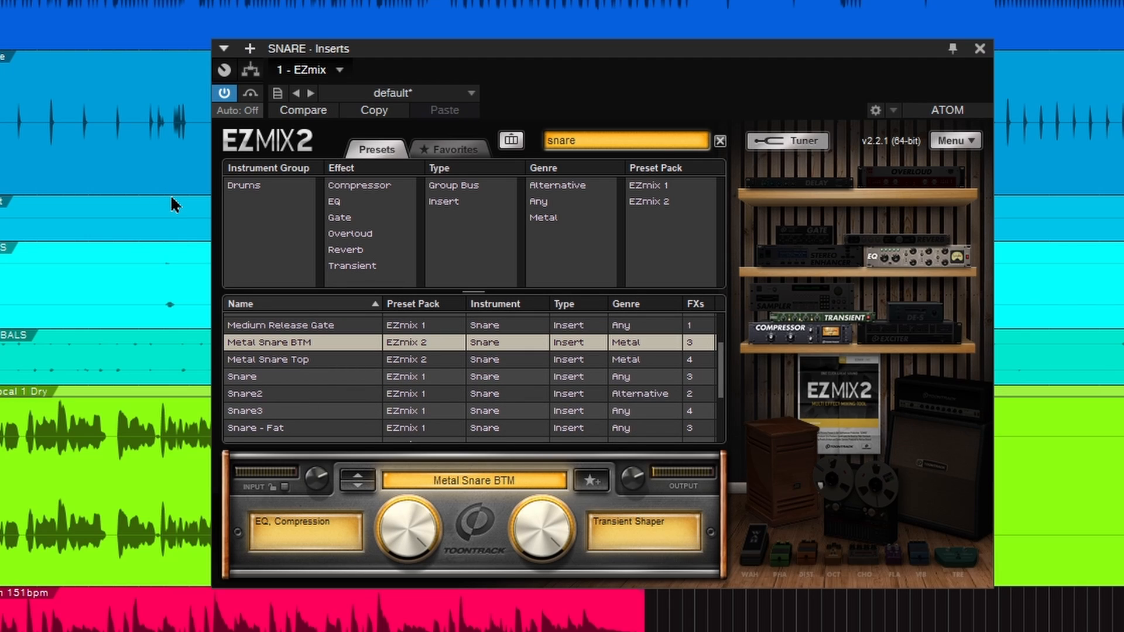
left_click_drag(635, 484, 638, 498)
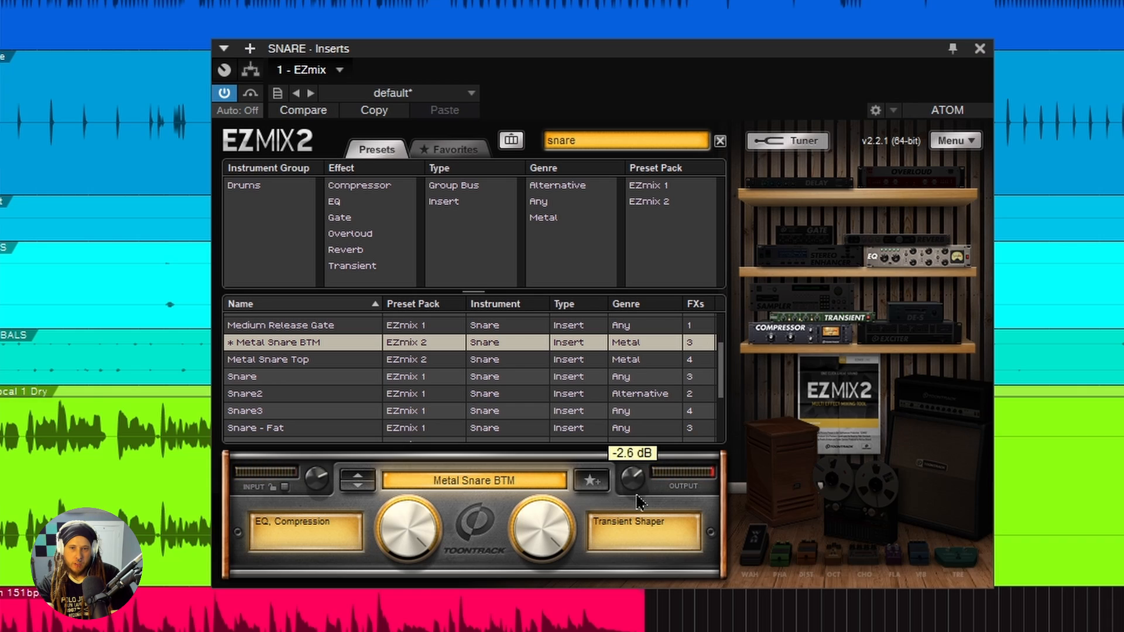
left_click_drag(542, 532, 543, 520)
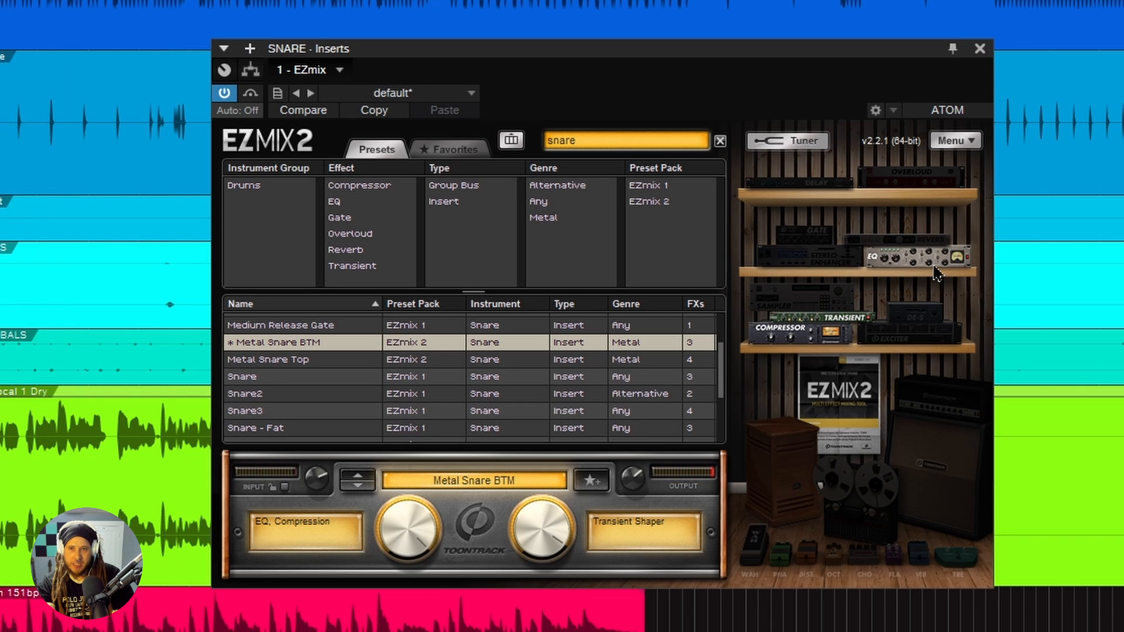
left_click_drag(394, 524, 398, 549)
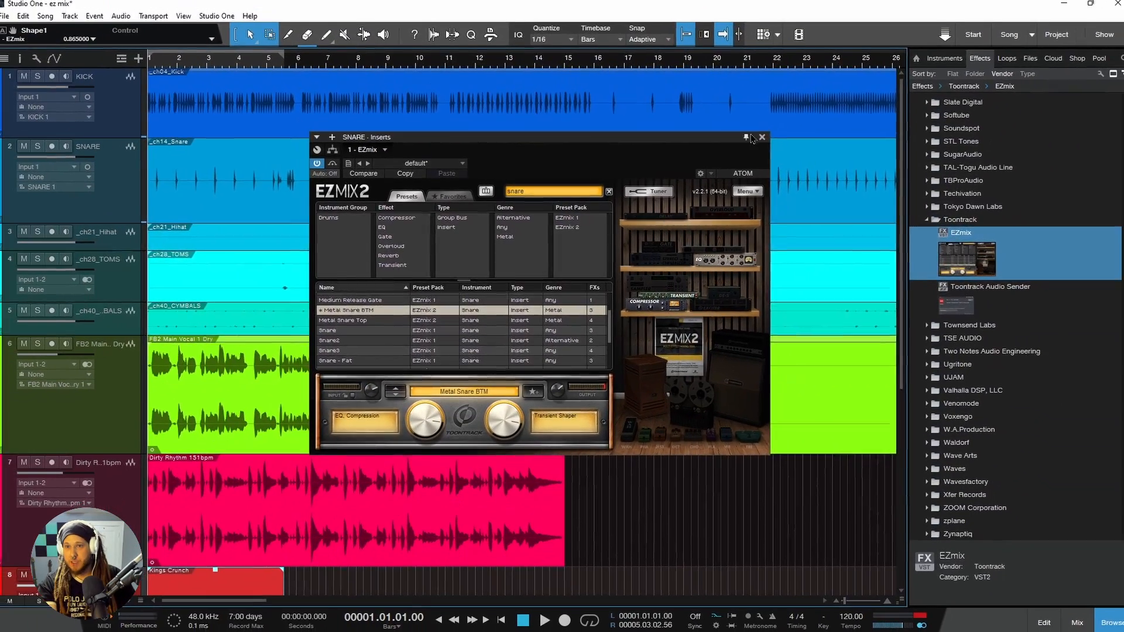
left_click(762, 137)
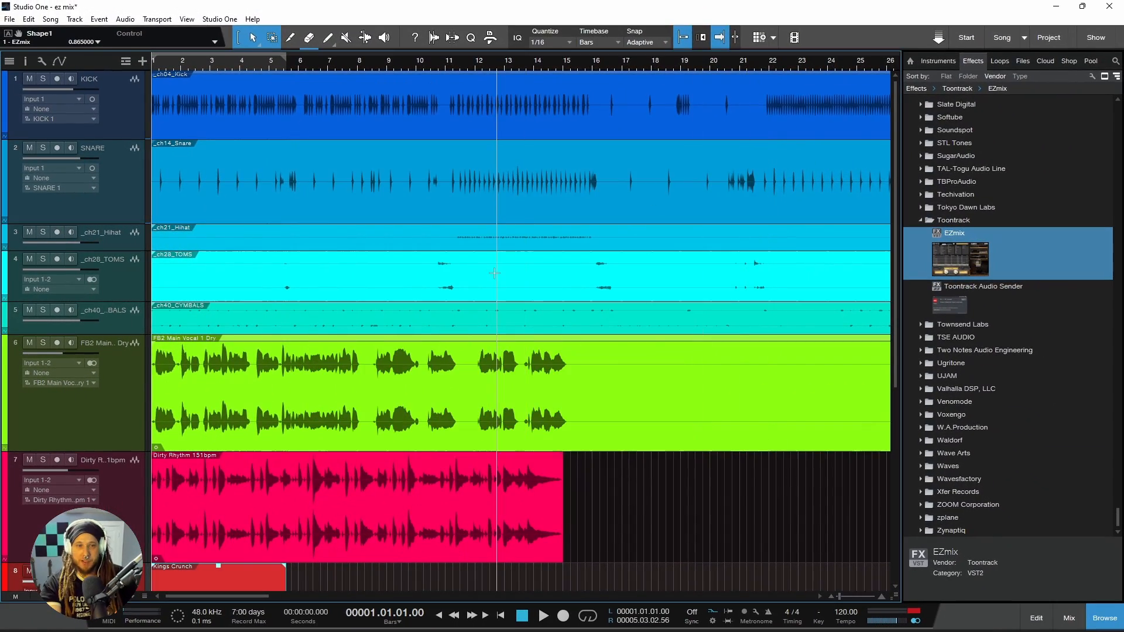
Insert EZmix on the _ch28_TOMS track and search its presets for "toms"
scroll(495, 272, "down", 1)
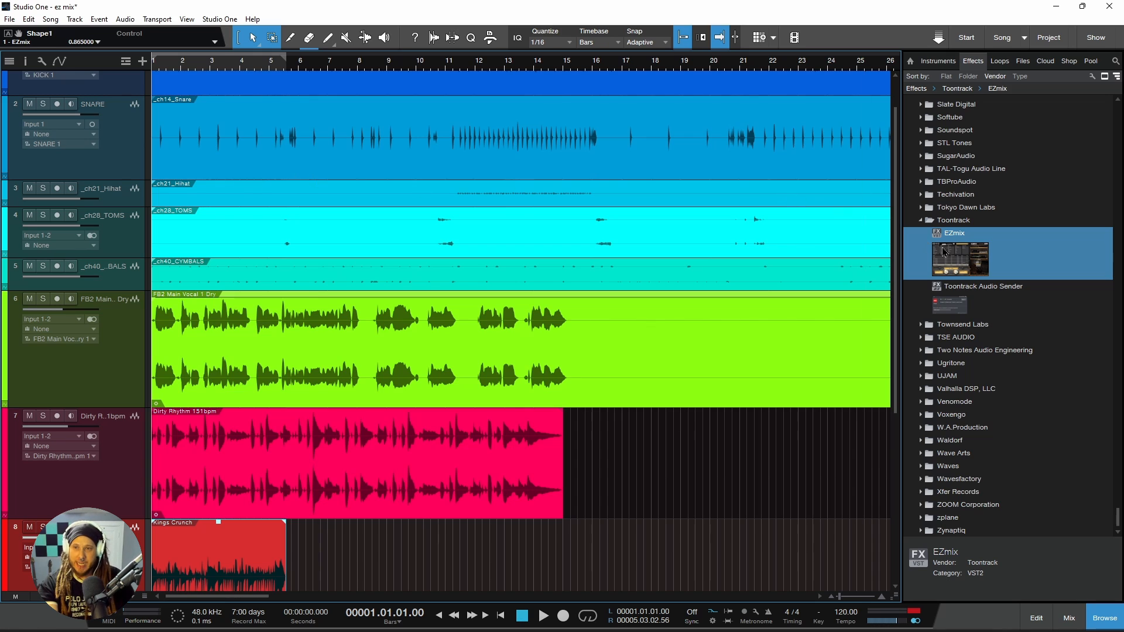
left_click_drag(944, 251, 241, 226)
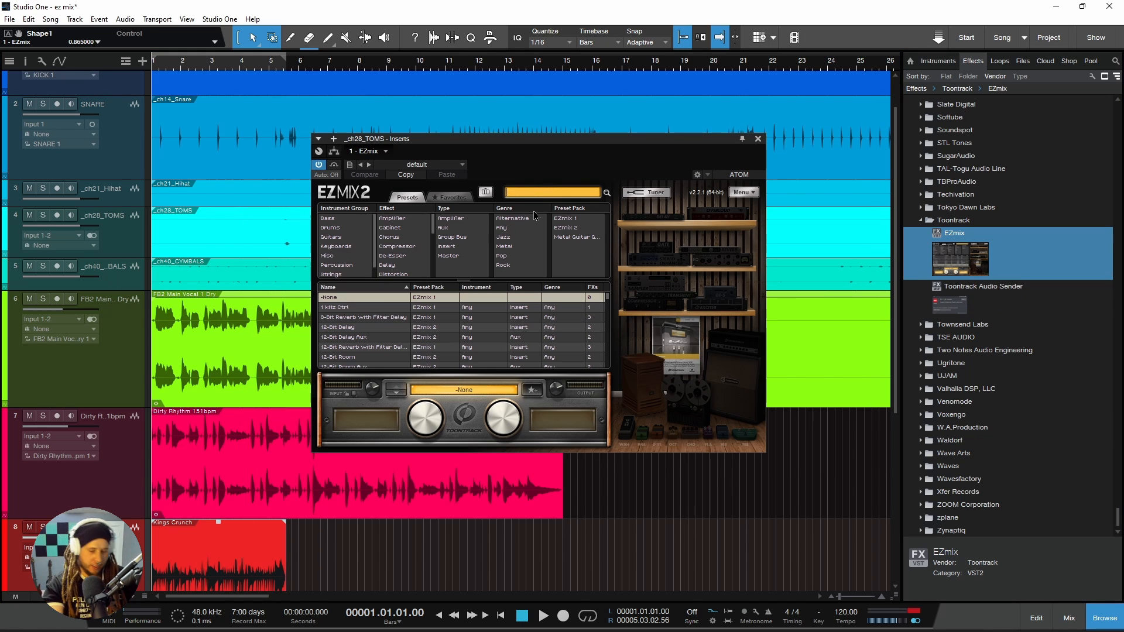
type("toms")
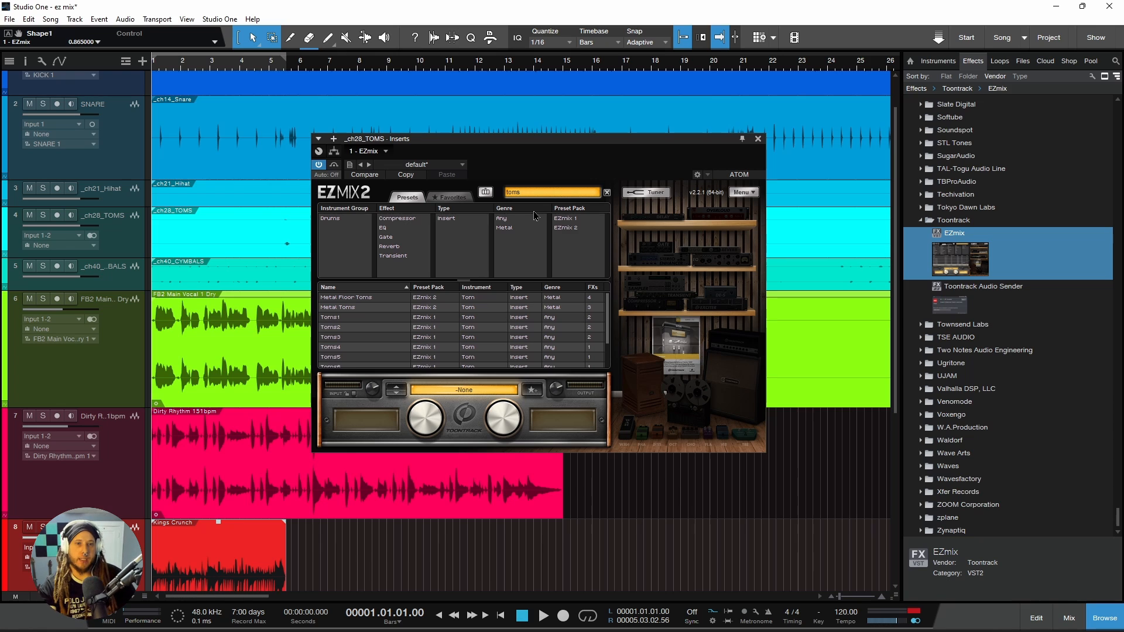
Load the Metal Toms preset, move the plug-in window aside, and play the soloed toms from around bar 10
left_click(373, 308)
left_click_drag(459, 142, 680, 148)
left_click(432, 85)
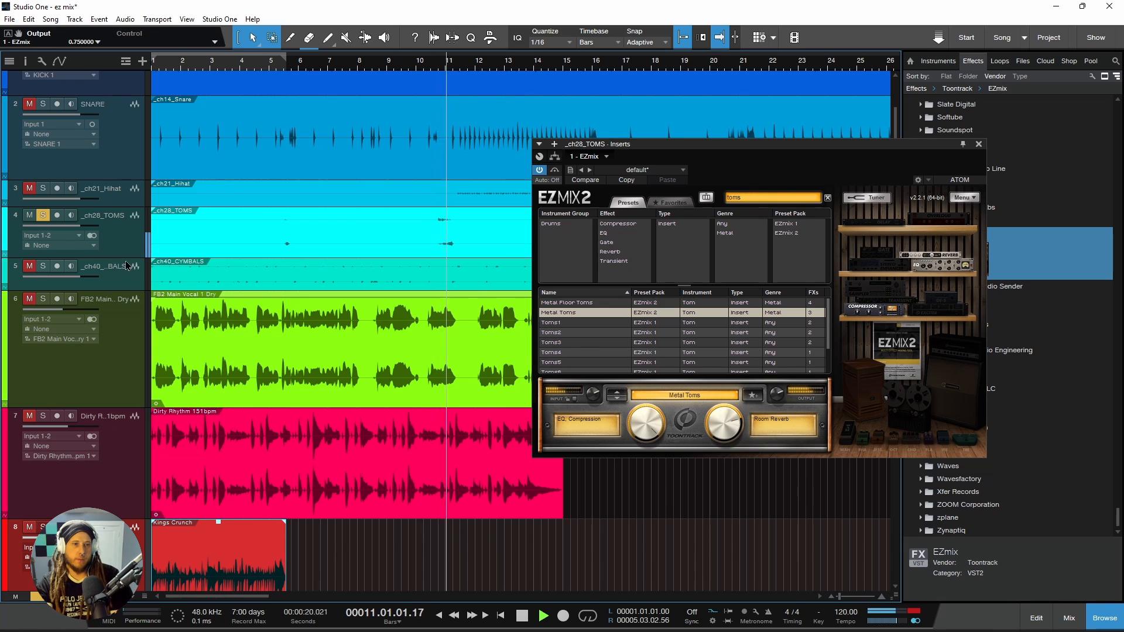
Increase the height of the toms track and replay the tom fill near bar 10 with EZmix bypassed
left_click_drag(125, 258, 132, 321)
key("space")
key("space")
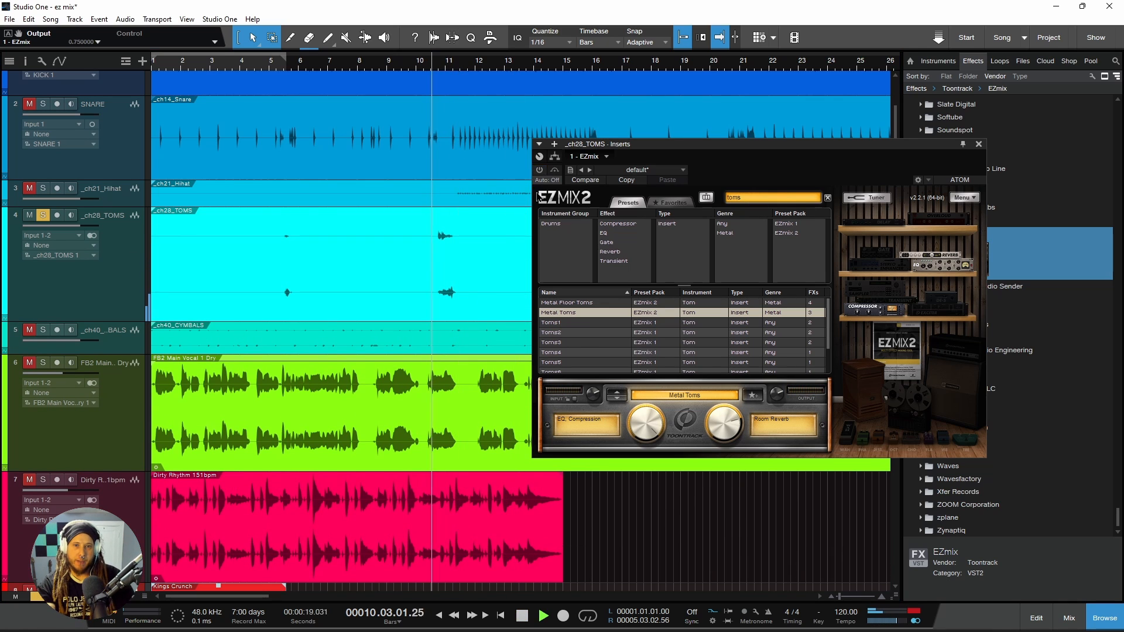
Re-enable EZmix on the toms, set EQ, Compression to 92% and Room Reverb to about 75% during playback, and close its window
key("space")
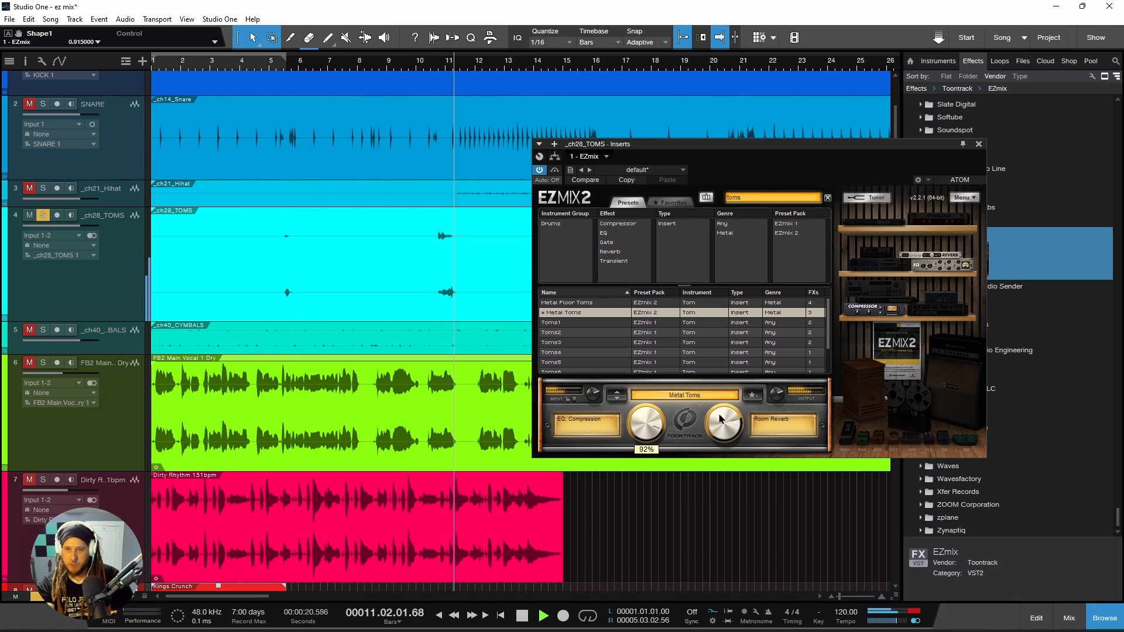
left_click_drag(724, 427, 723, 424)
key("space")
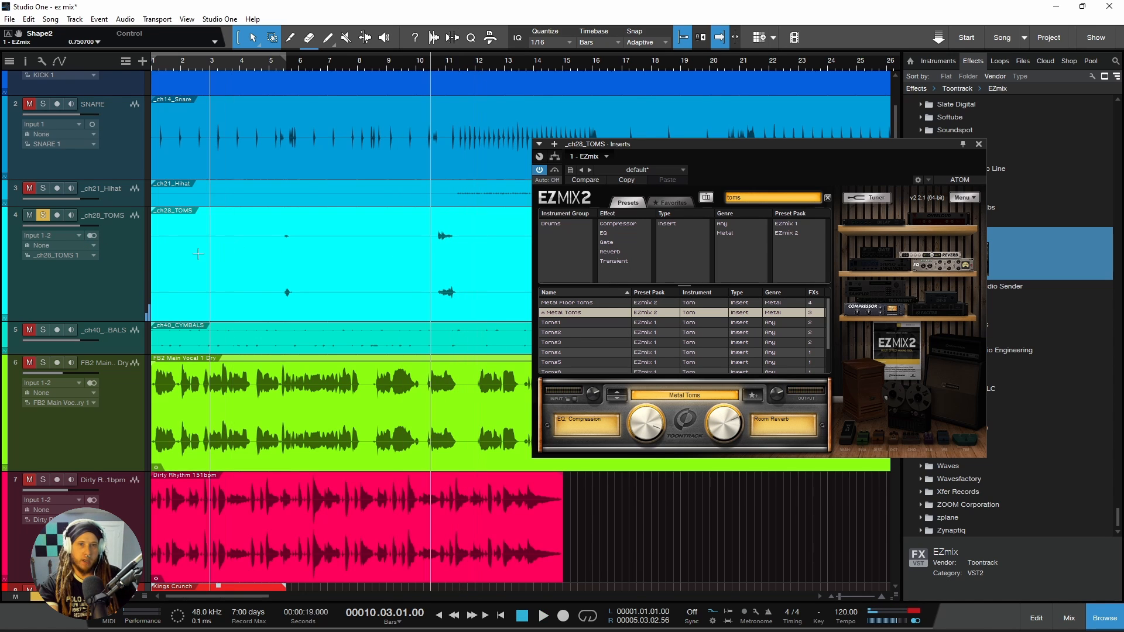
left_click(979, 144)
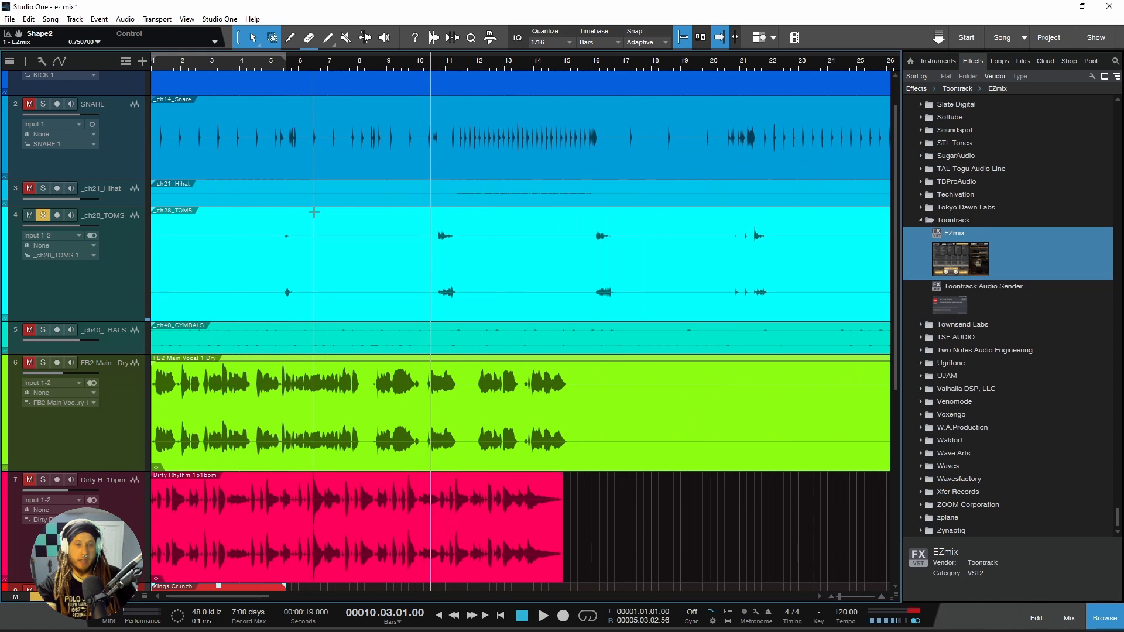
Solo the FB2 Main Vocal 1 Dry track, insert EZmix on it, and search its presets for "vocal"
scroll(267, 275, "down", 3)
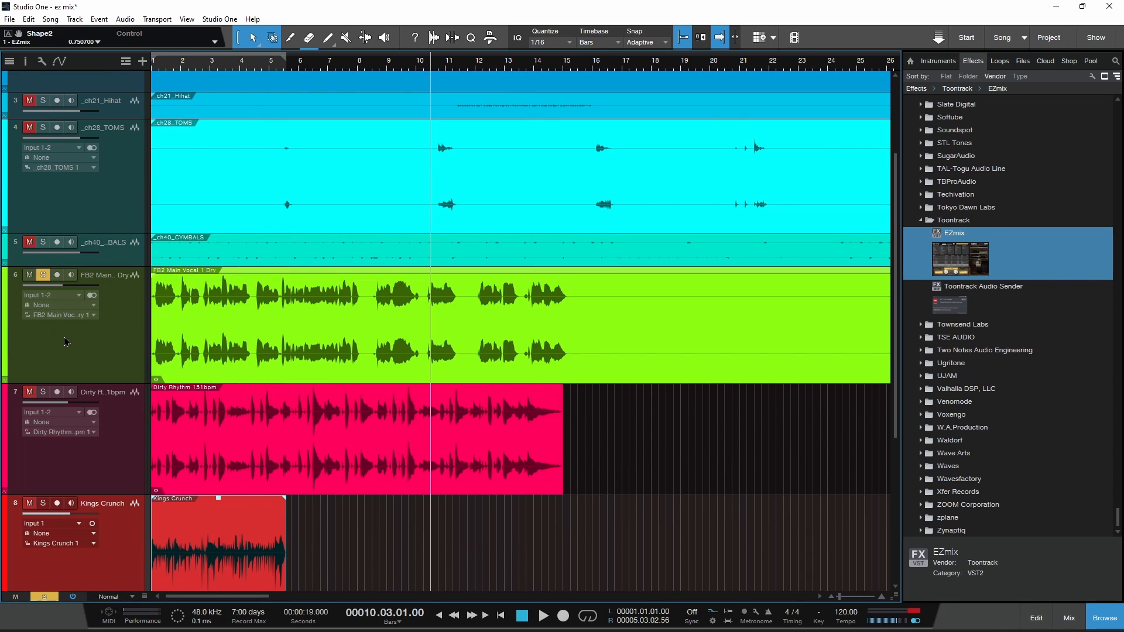
left_click(111, 343)
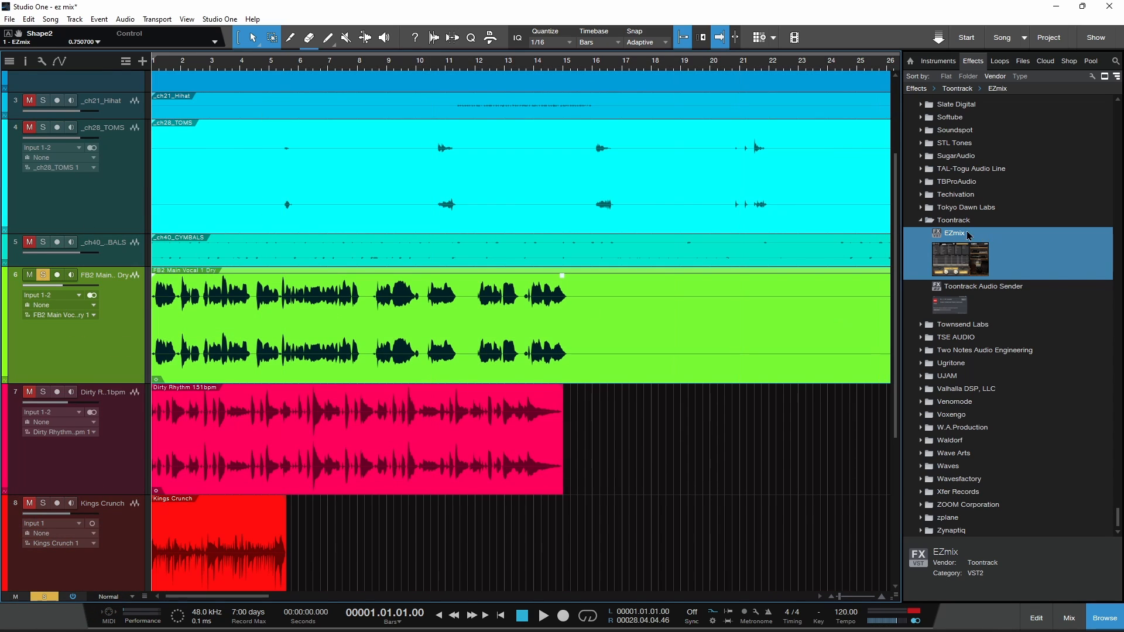
left_click_drag(960, 257, 402, 332)
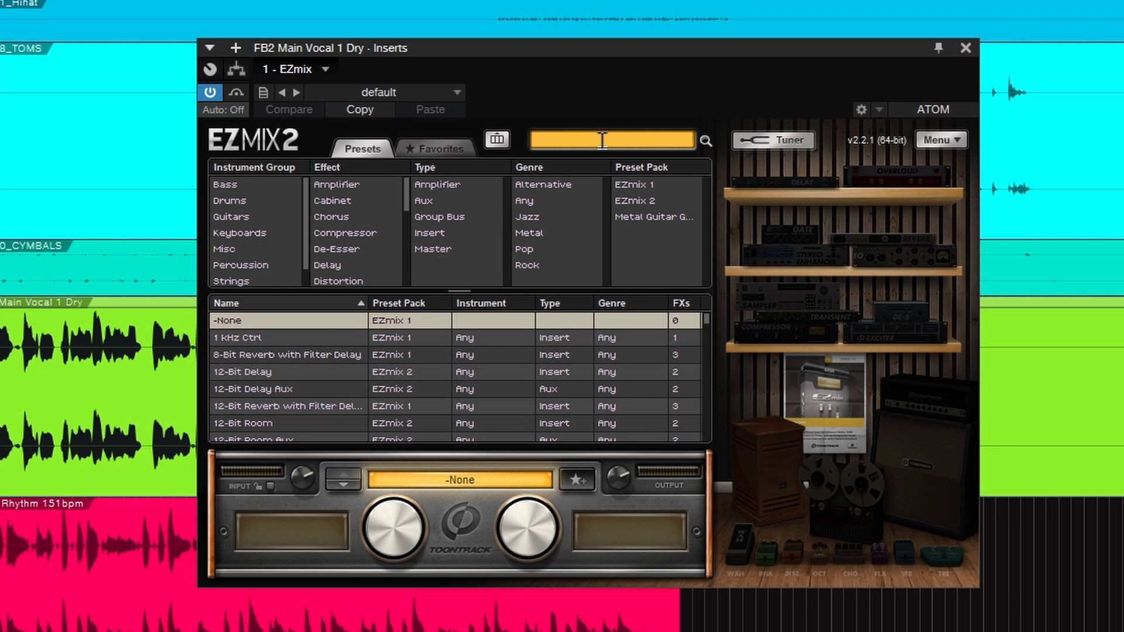
type("vocal")
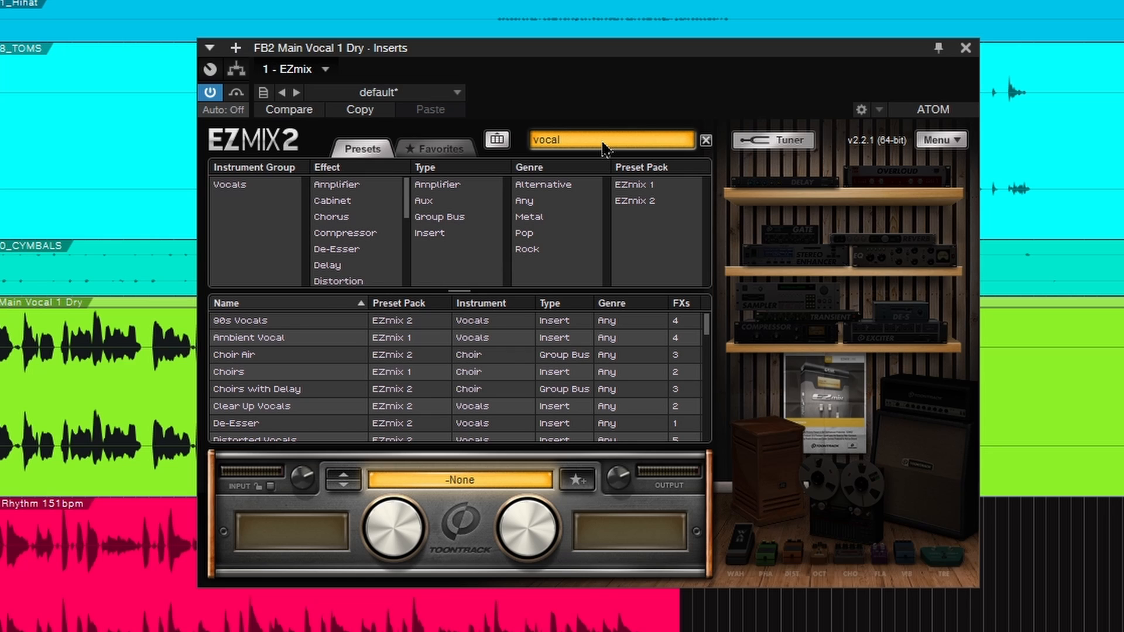
Load the 90s Vocals preset and play the vocal, bypassing and re-enabling EZmix to compare the sound
left_click(222, 325)
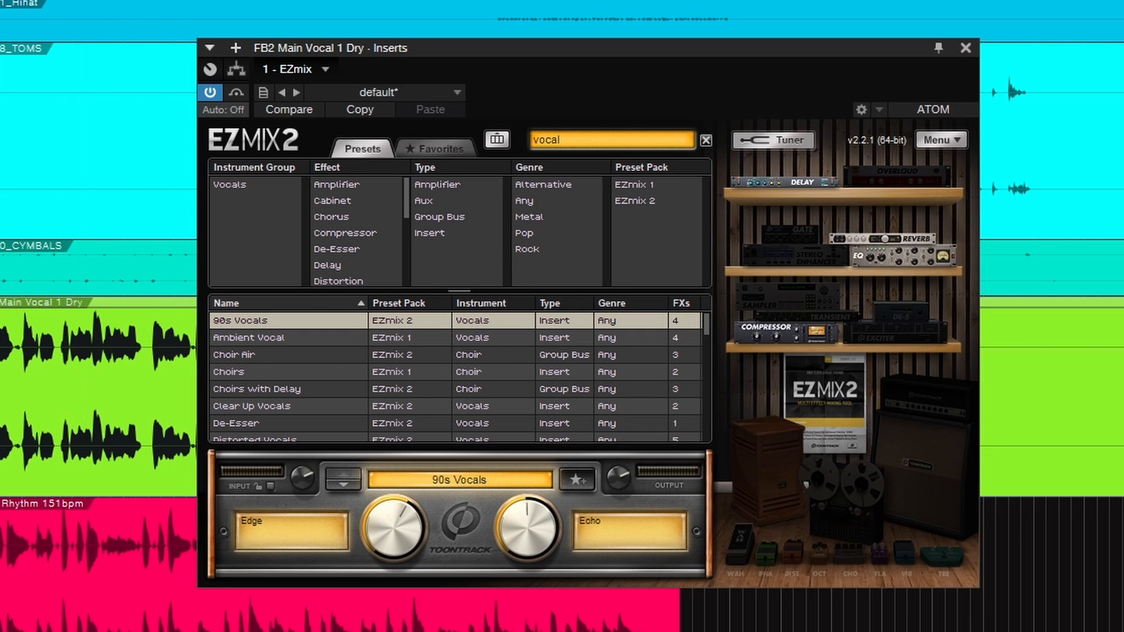
key("space")
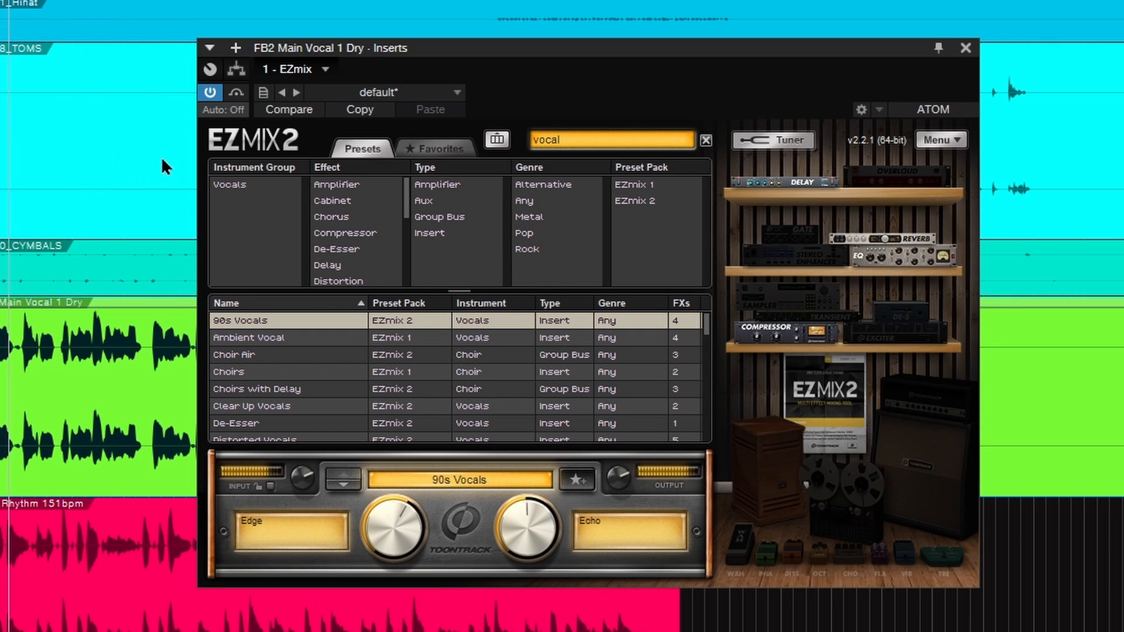
left_click(209, 98)
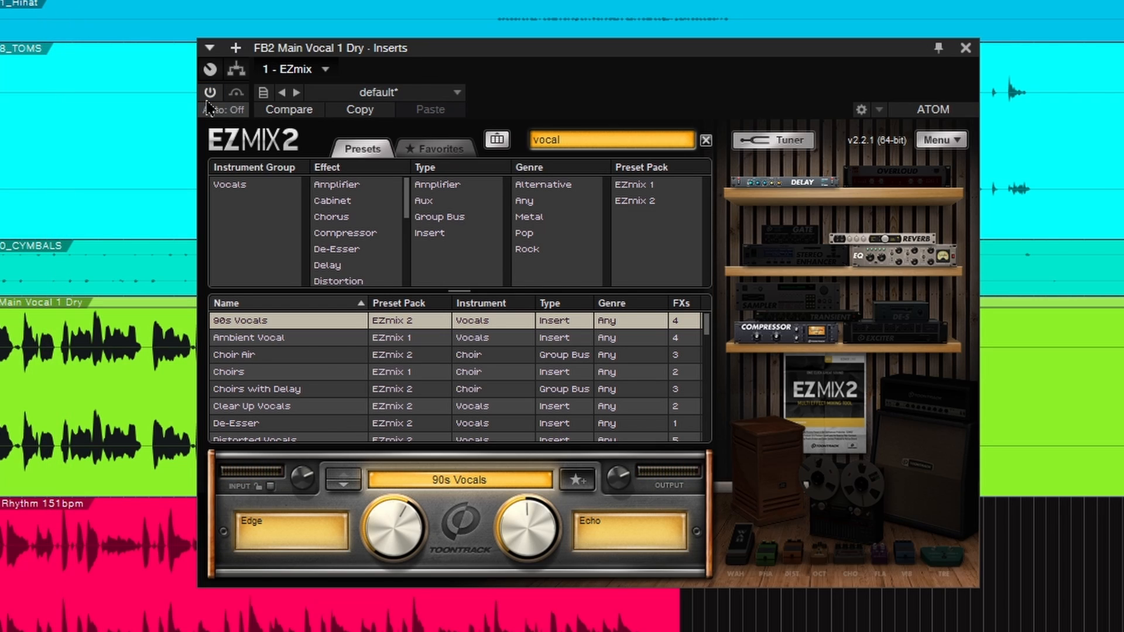
left_click(207, 99)
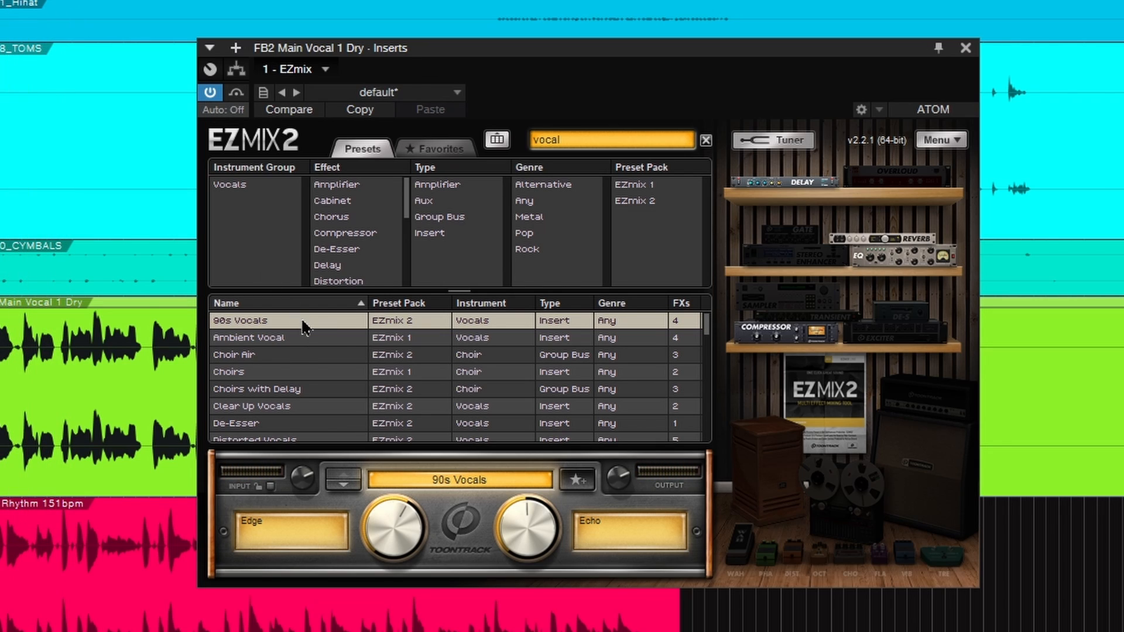
Audition the Ambient Vocal preset with its Dry-Wet amount adjusted, move the EZmix window aside, and try the Choir Air preset on the vocal
left_click(287, 338)
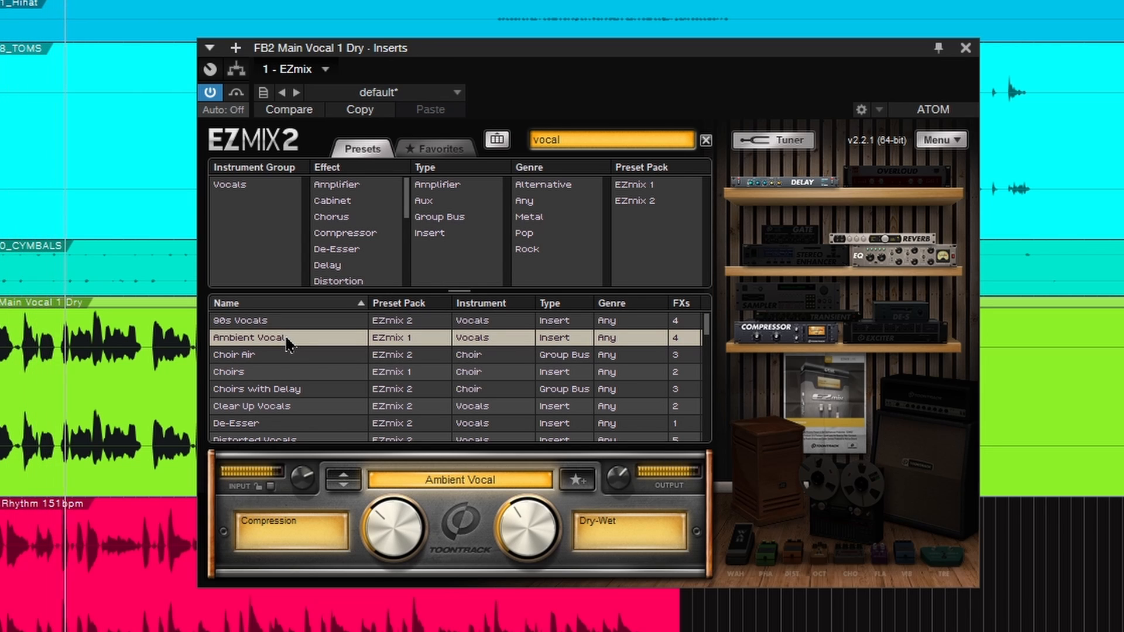
left_click_drag(528, 518, 525, 521)
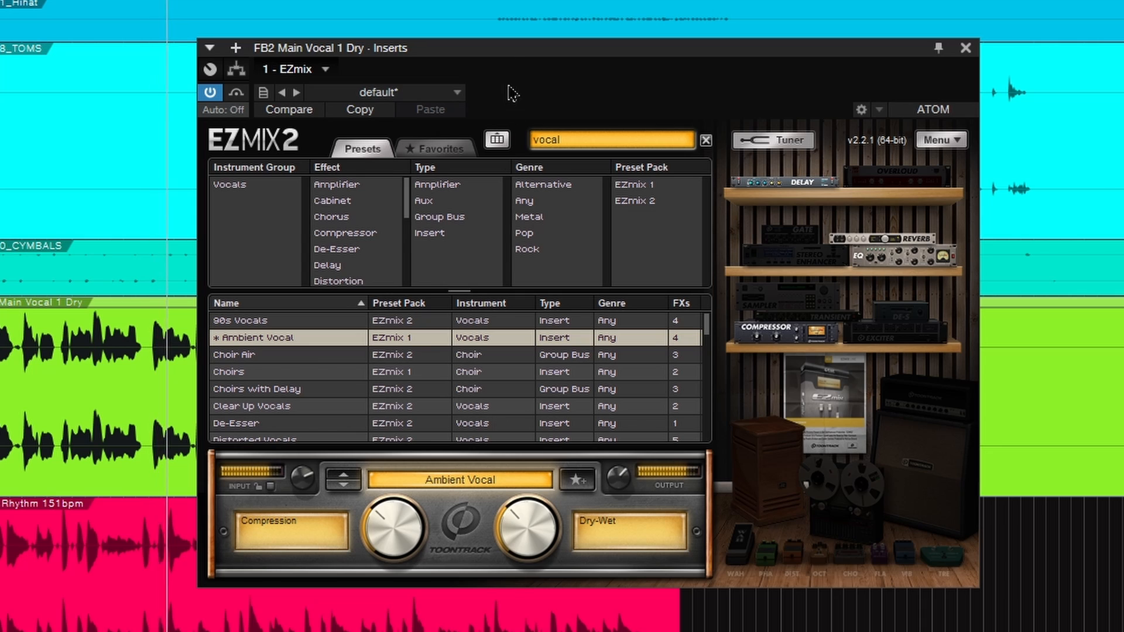
left_click_drag(515, 48, 685, 41)
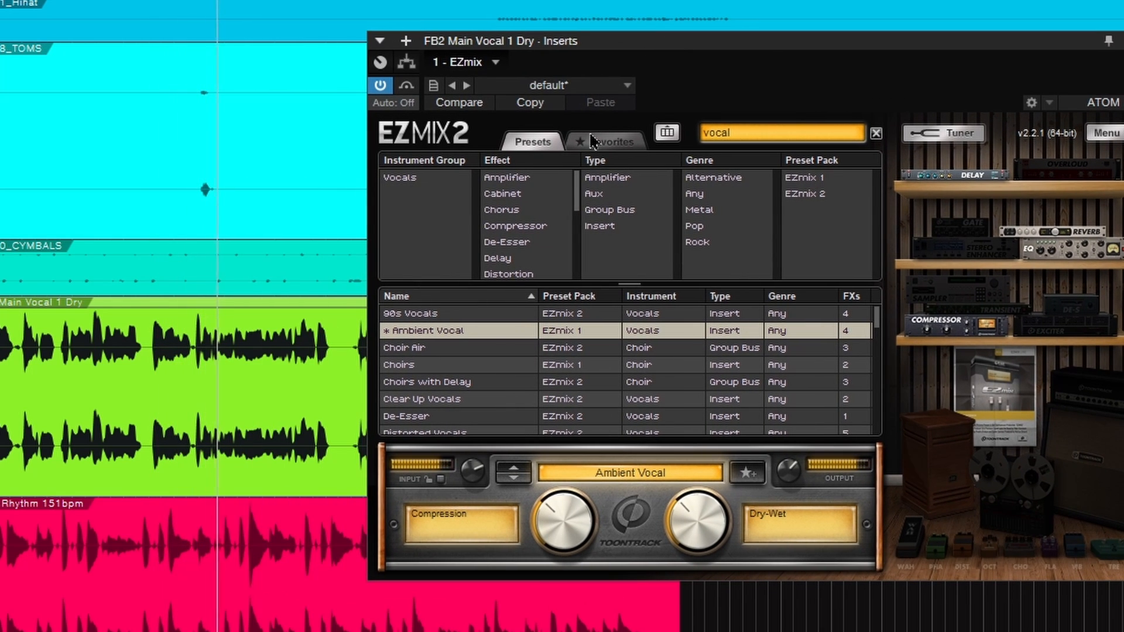
left_click(490, 351)
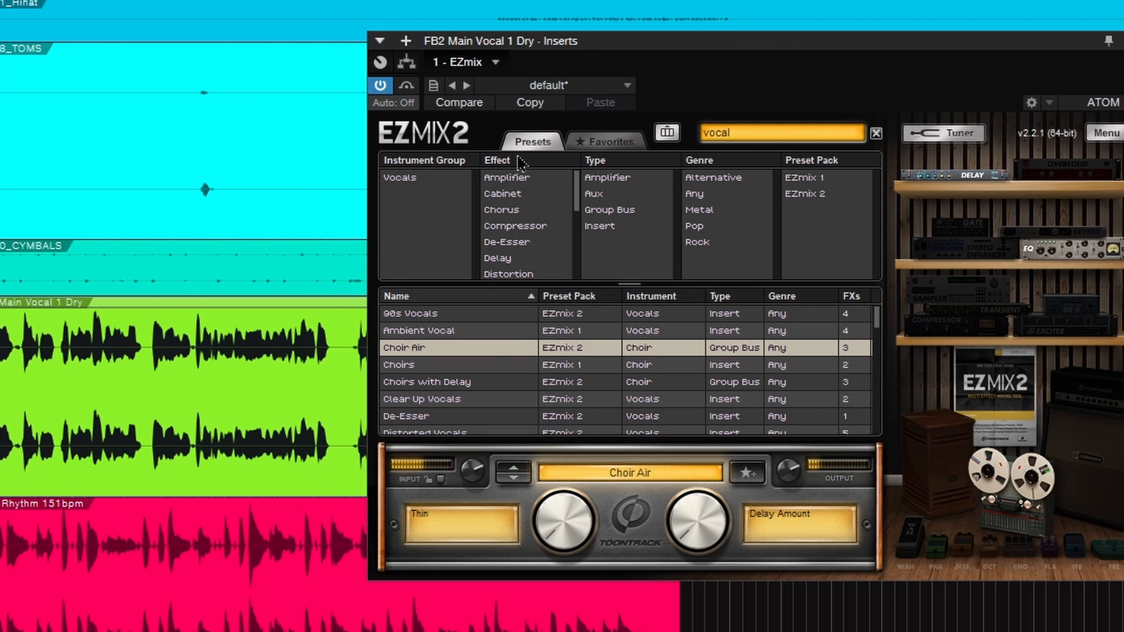
Load the Choirs with Delay preset on the vocal and lower its Delay Level during playback
left_click_drag(553, 50, 835, 30)
left_click(628, 372)
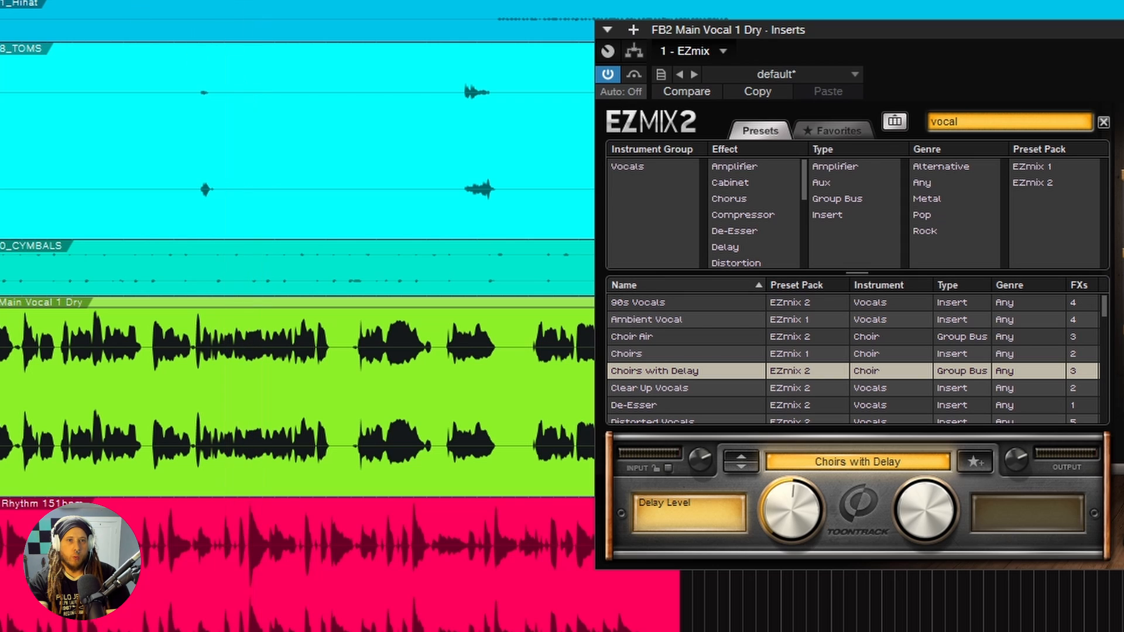
key("space")
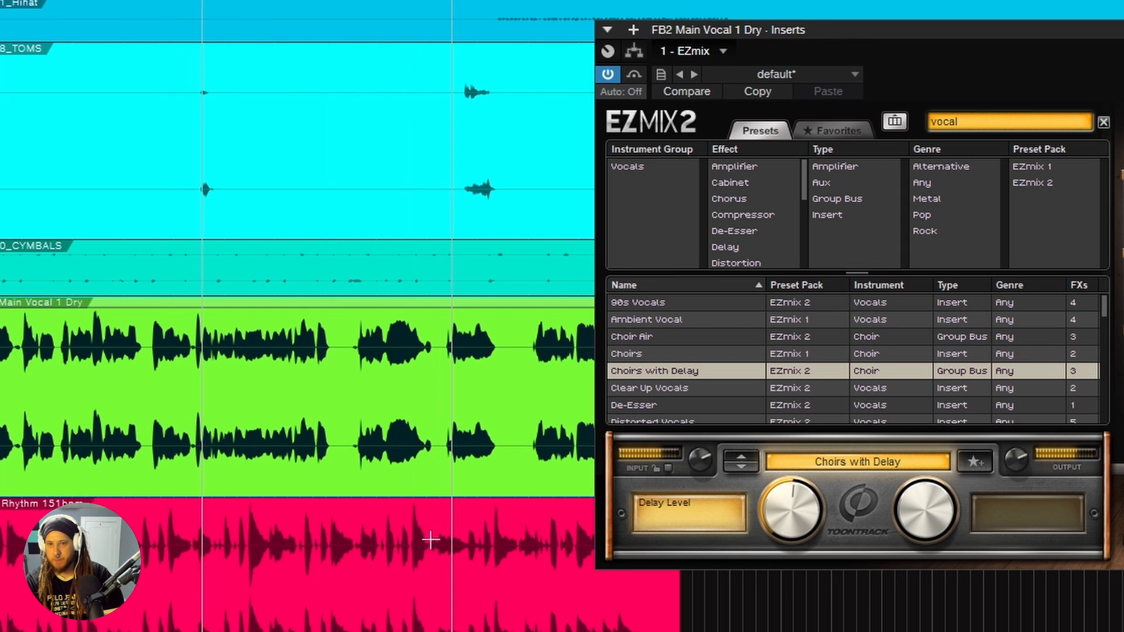
left_click_drag(792, 510, 796, 518)
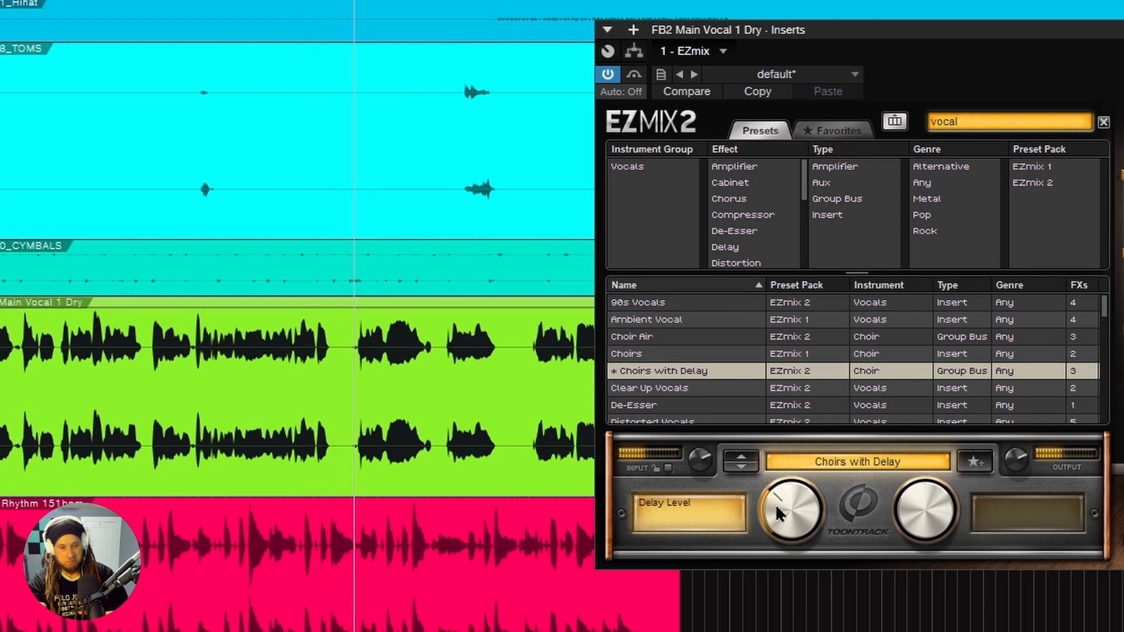
key("space")
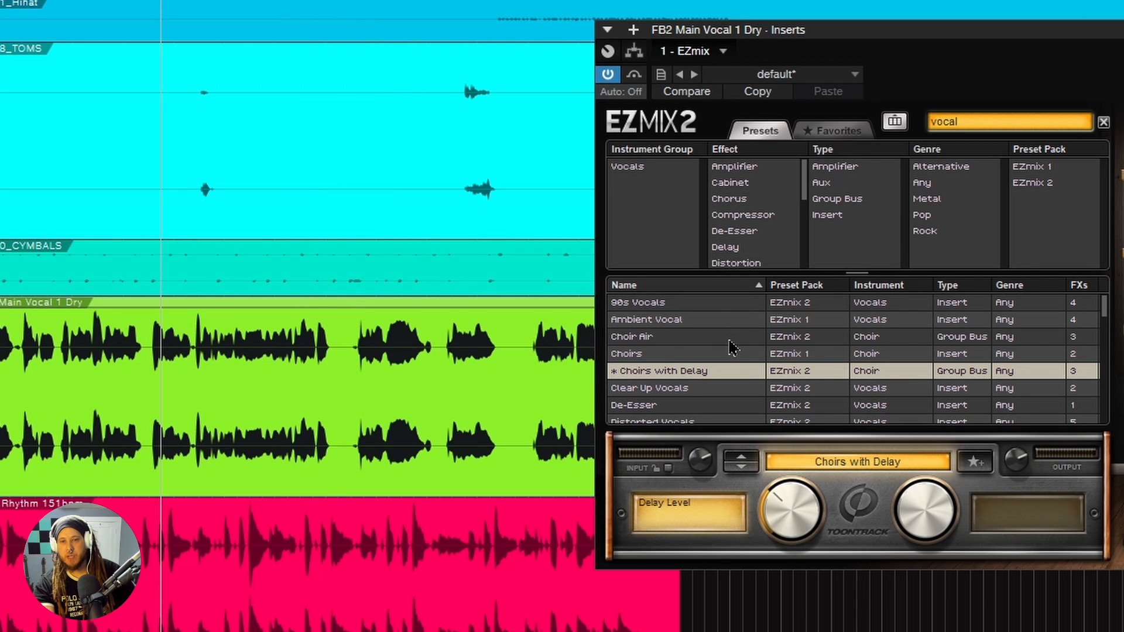
Audition the De-Esser, Distorted Vocals and Female Air Vocals presets, settle on Exciter & Plate for the vocal, and close the EZmix window
scroll(732, 348, "down", 2)
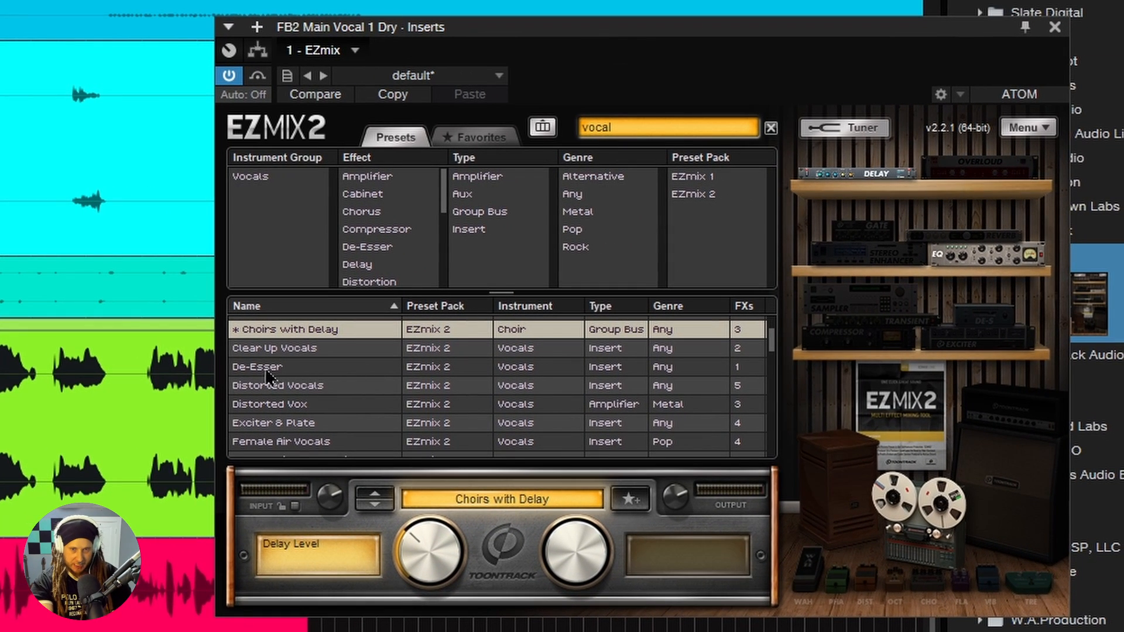
left_click(267, 373)
left_click(325, 390)
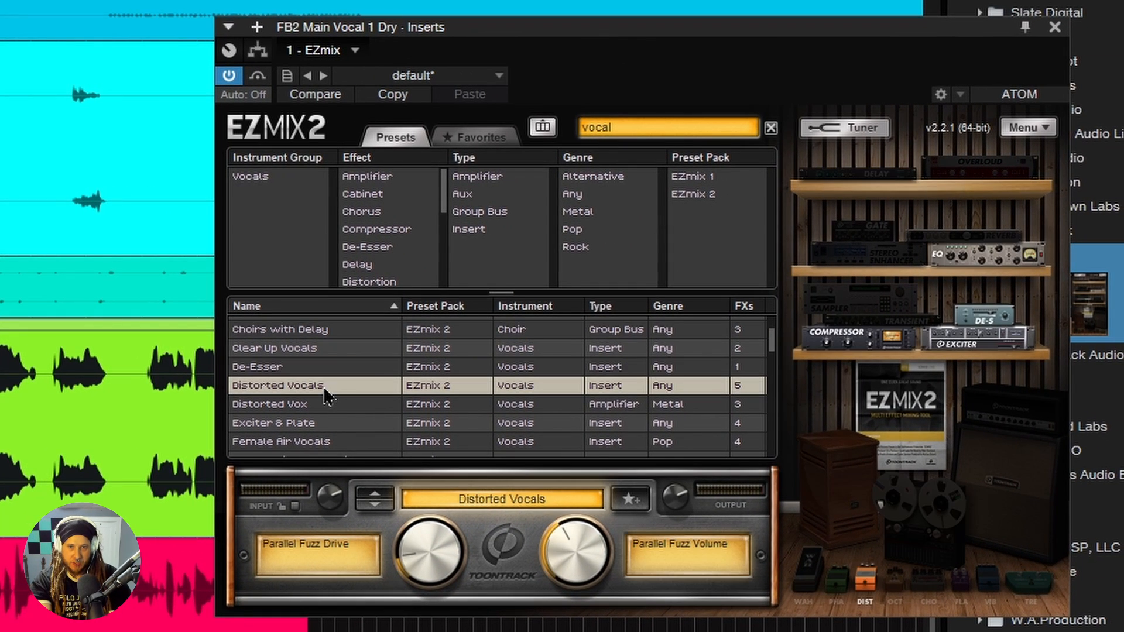
left_click(329, 423)
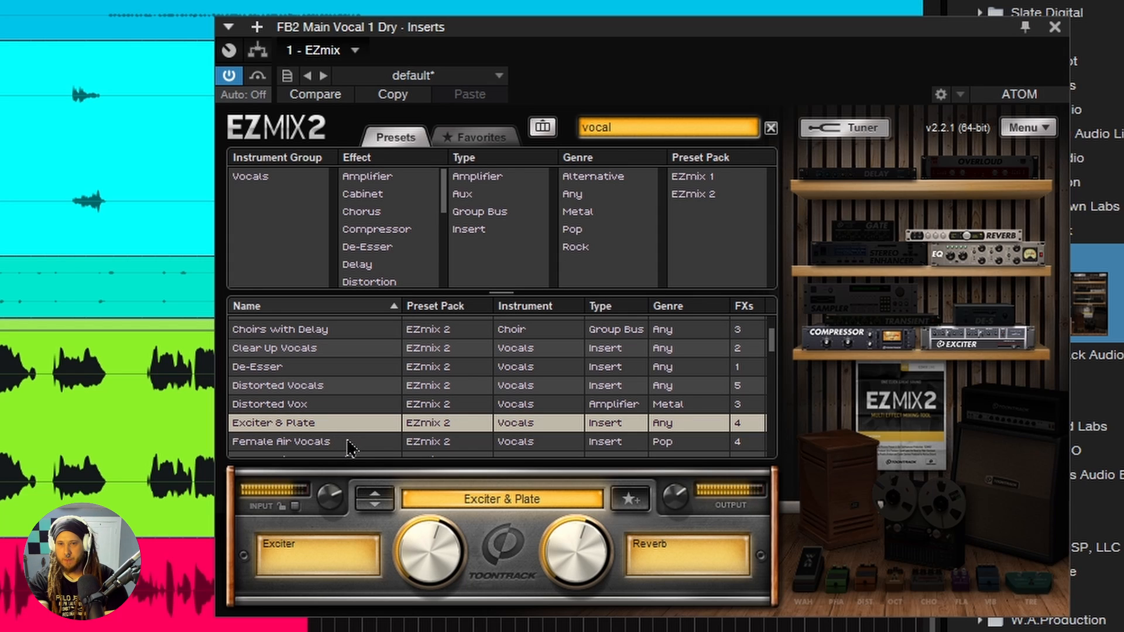
left_click(349, 445)
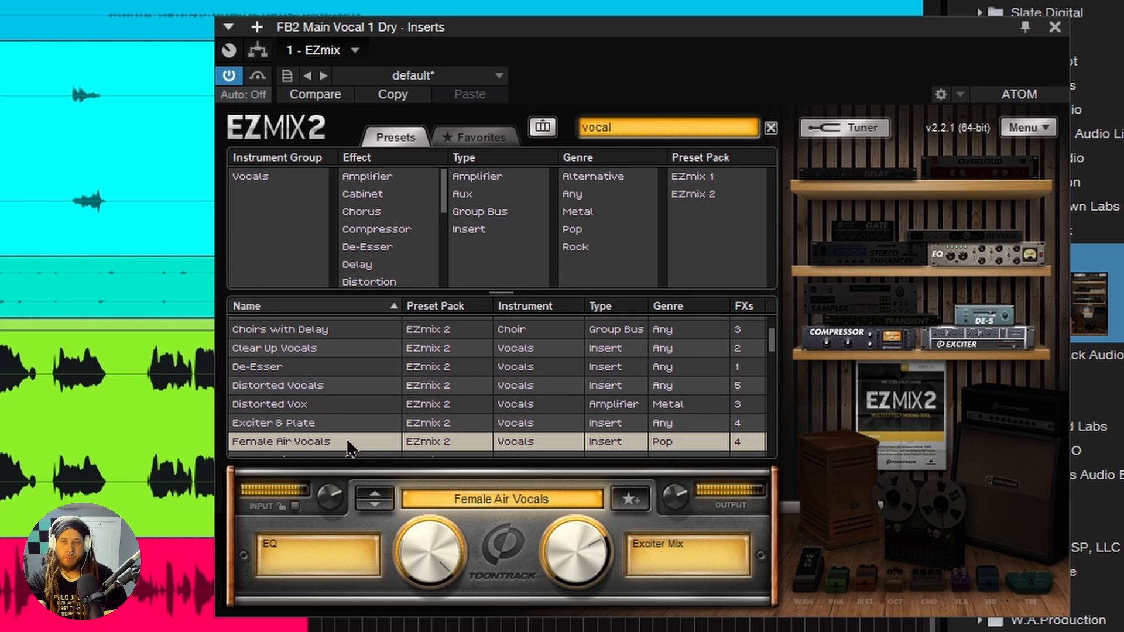
left_click(321, 422)
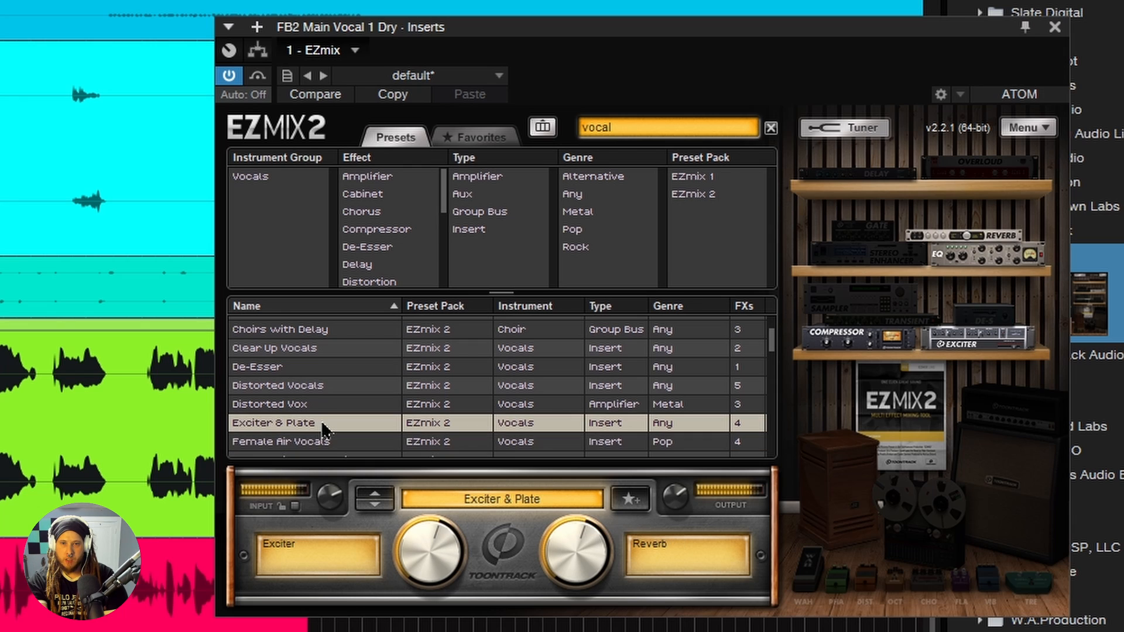
left_click(1055, 27)
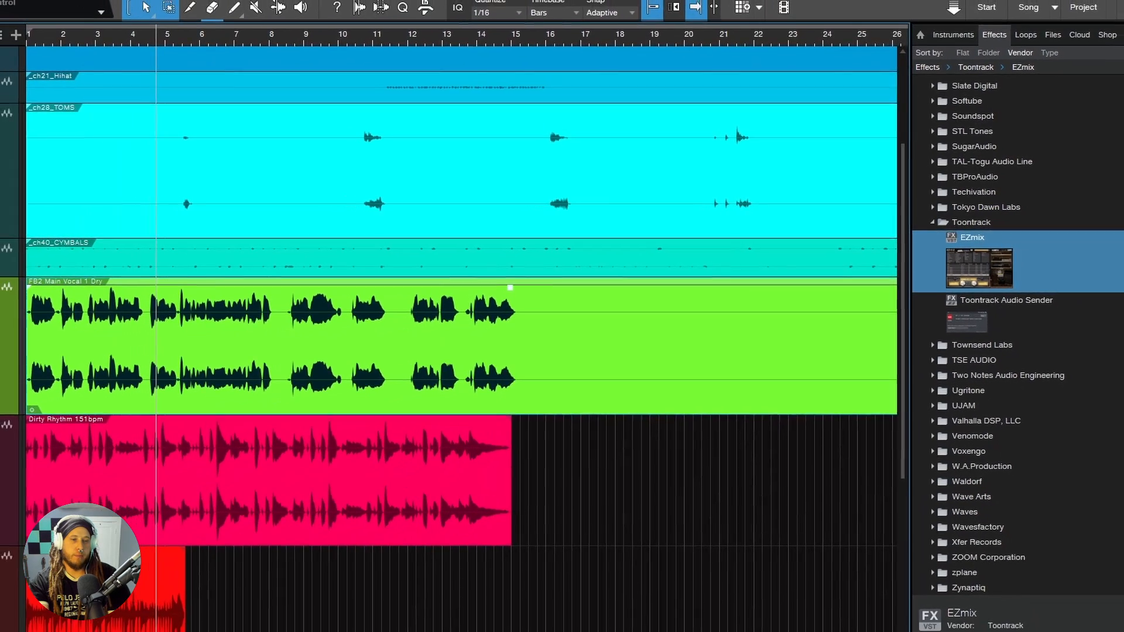
Insert EZmix on the Dirty Rhythm 151bpm track and play the guitar with no preset loaded
scroll(161, 410, "down", 3)
scroll(330, 359, "down", 2)
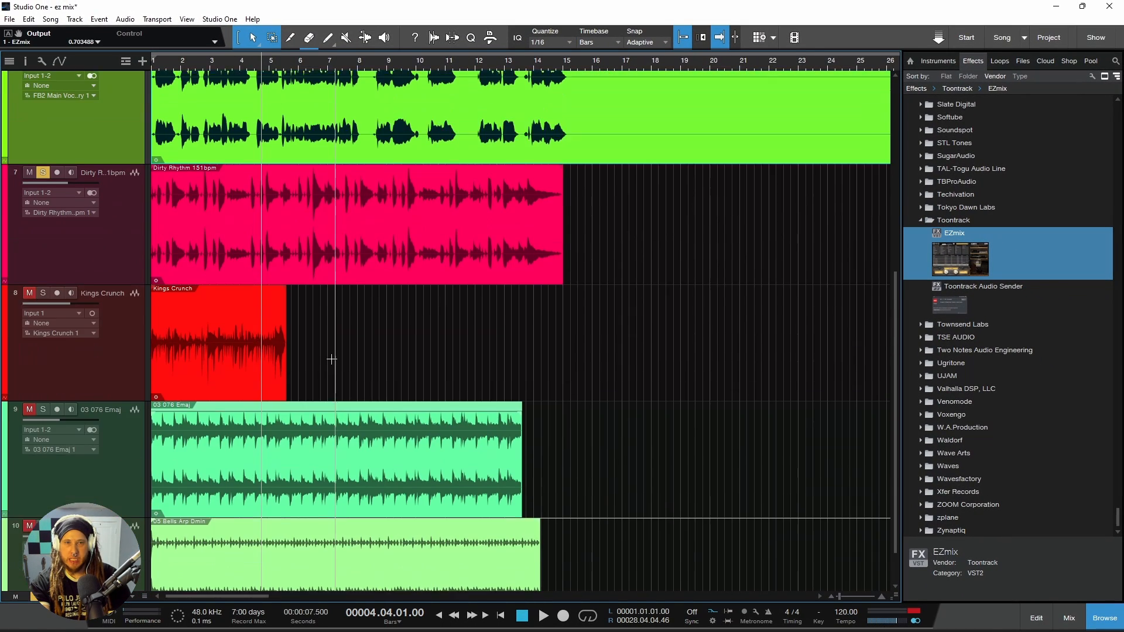
scroll(333, 359, "up", 2)
left_click_drag(966, 250, 327, 297)
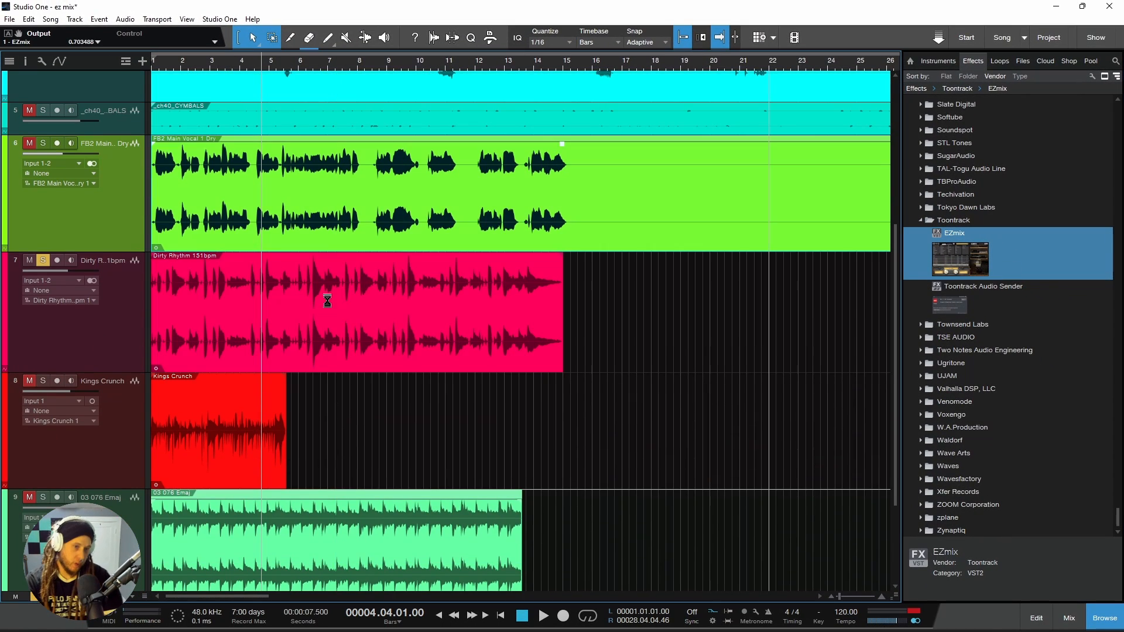
left_click_drag(790, 113, 675, 110)
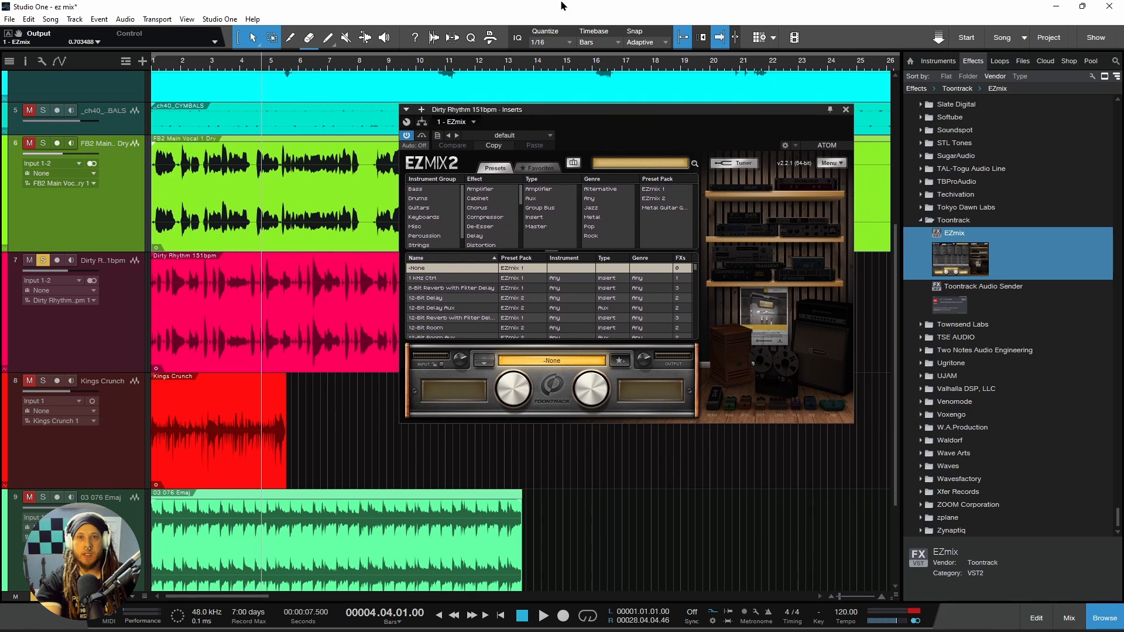
key("space")
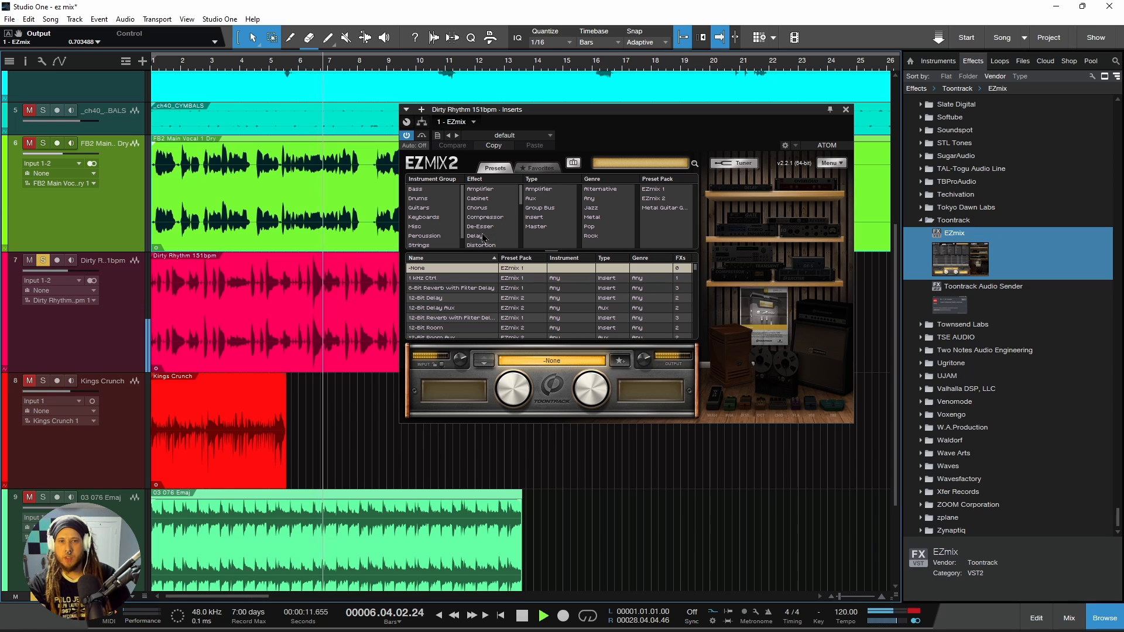
key("space")
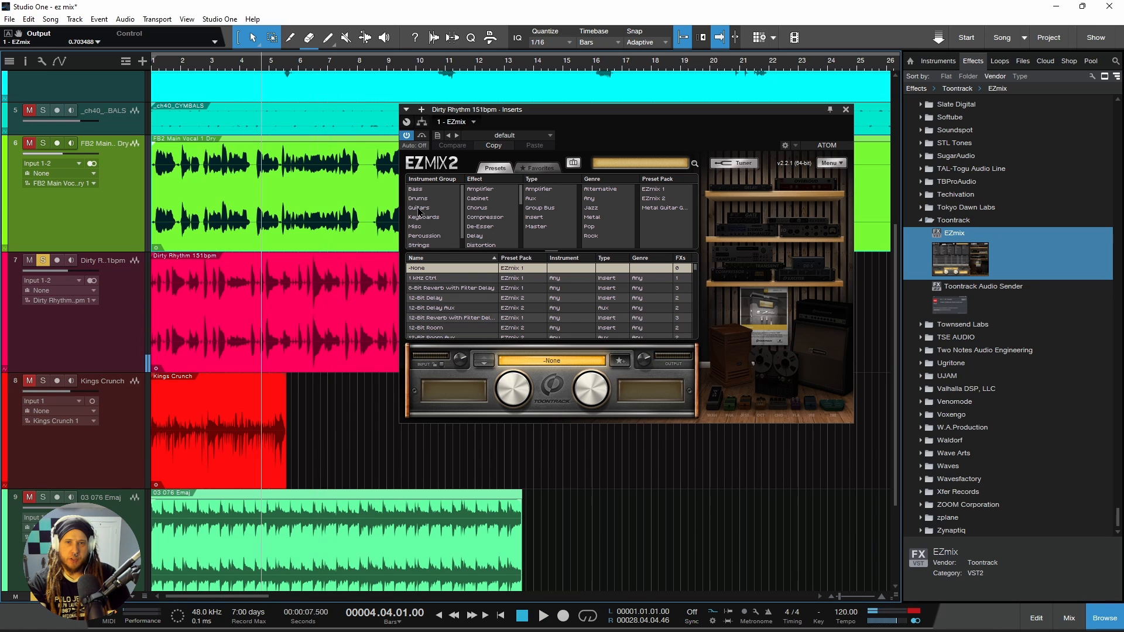
Filter the presets to Guitars in the Rock genre, load Dog Drive, and play the guitar track
left_click(419, 208)
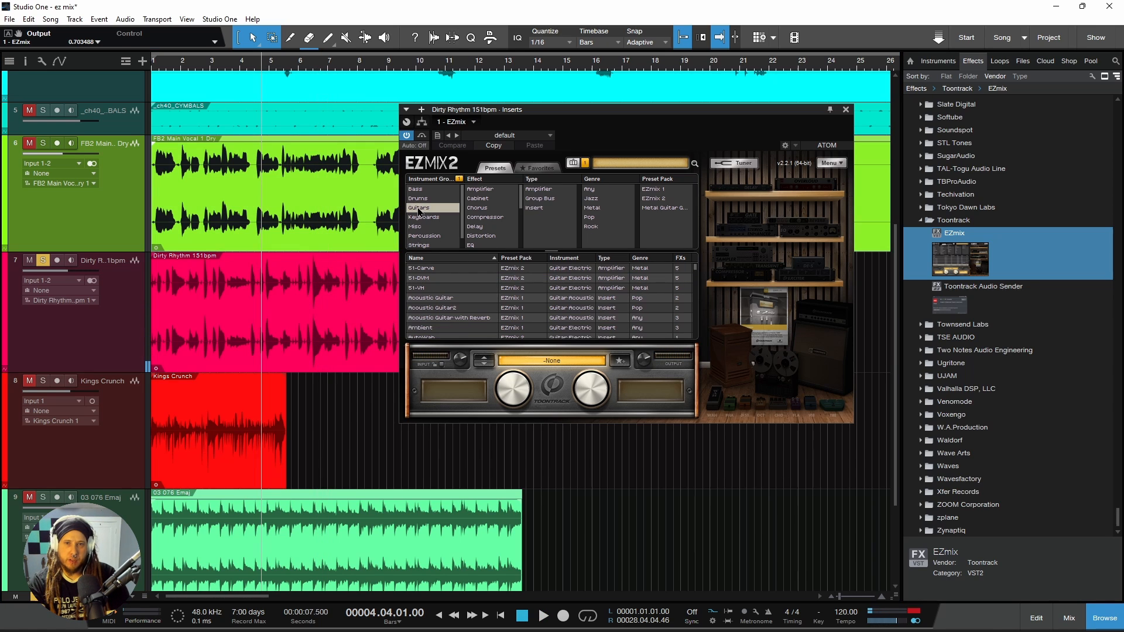
left_click(591, 227)
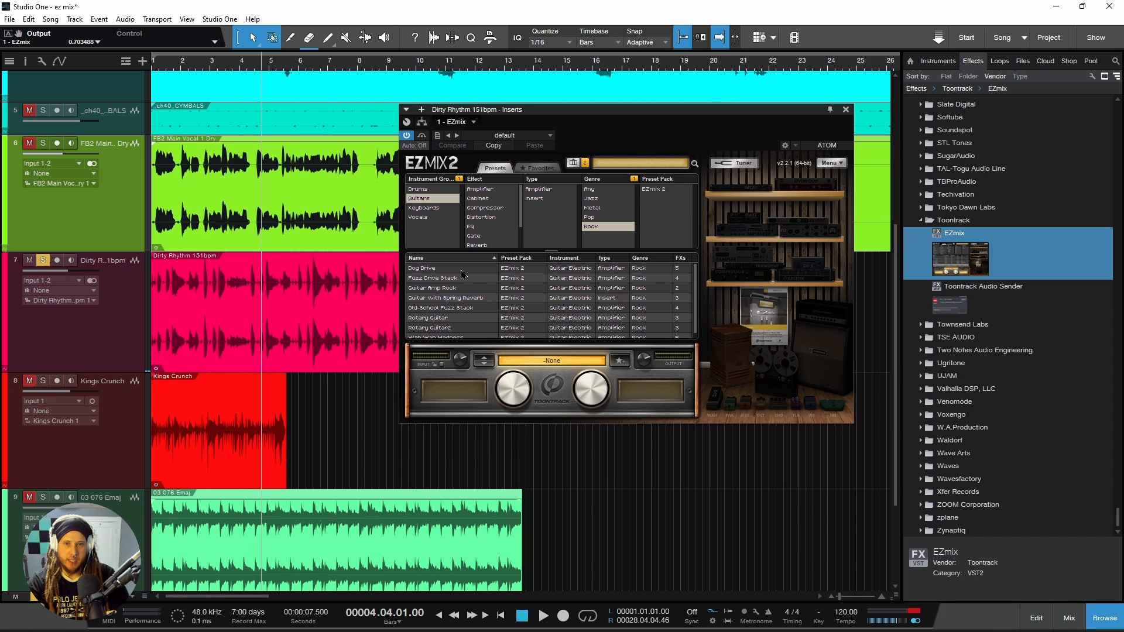
left_click(462, 270)
key("space")
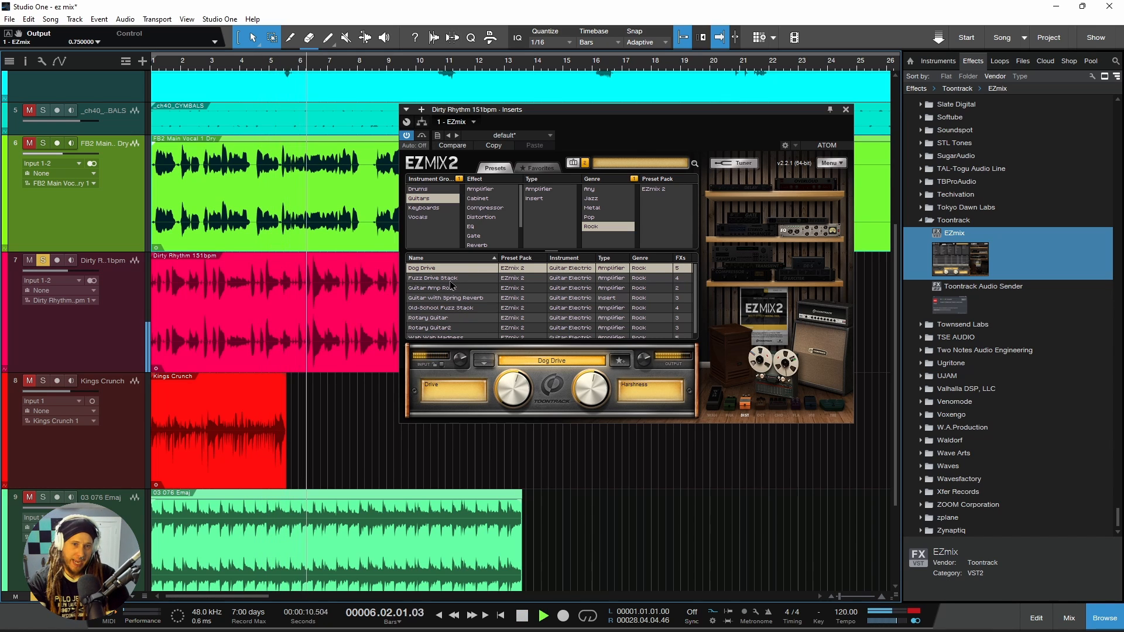
Audition the Guitar Amp Rock, Old-School Fuzz Stack, Rotary Guitar and Rotary Guitar2 presets on the playing guitar
key("Down")
key("Down")
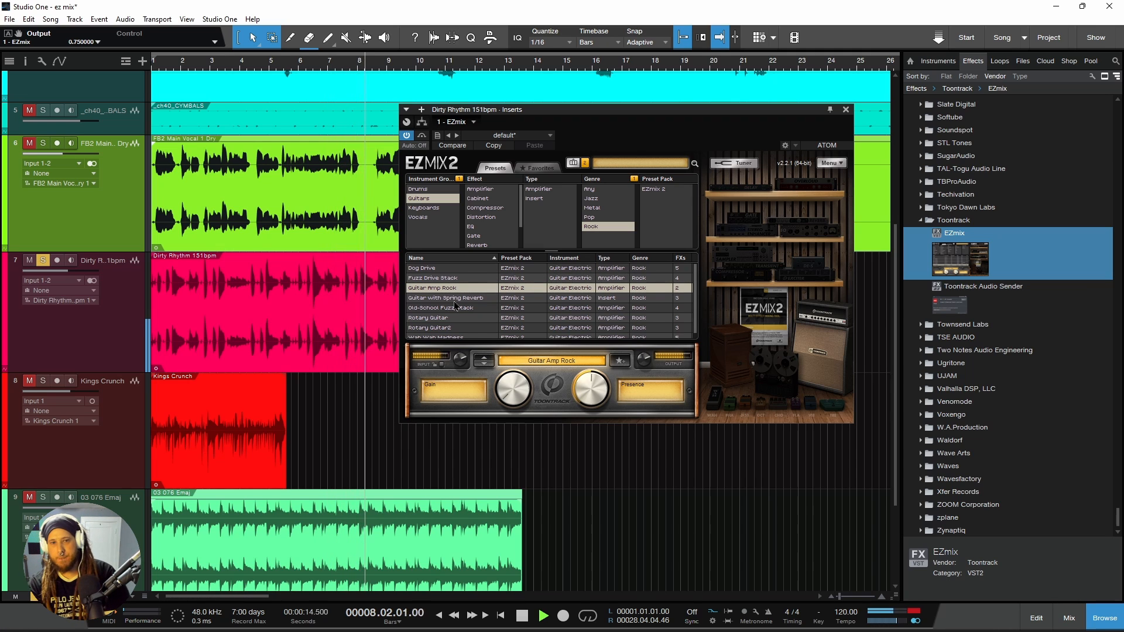
left_click(455, 306)
scroll(473, 318, "down", 1)
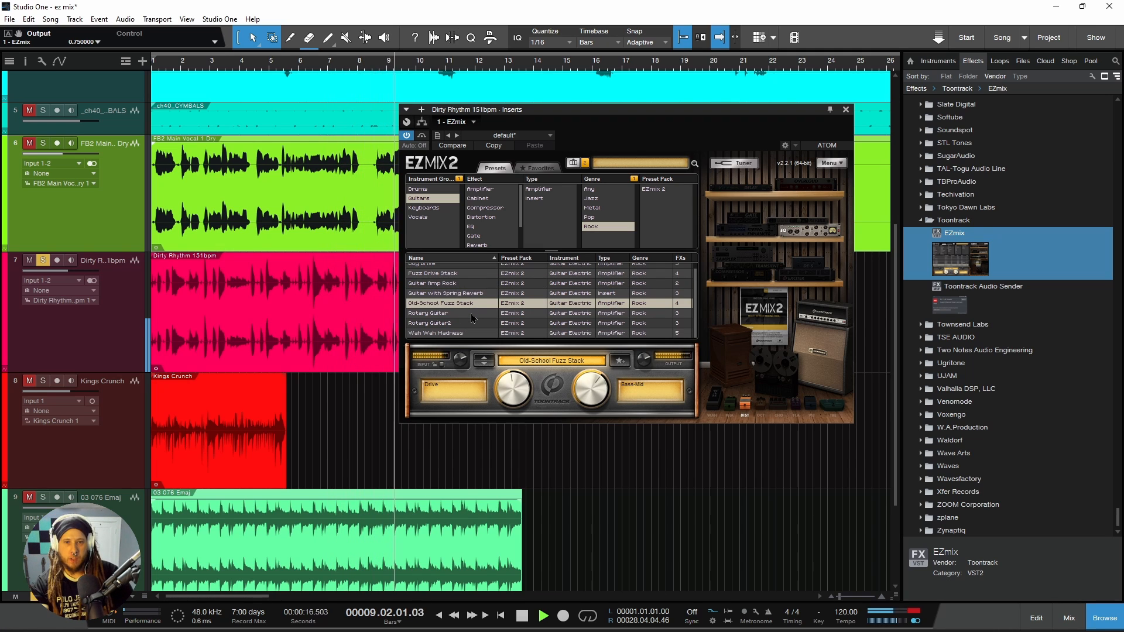
left_click(472, 314)
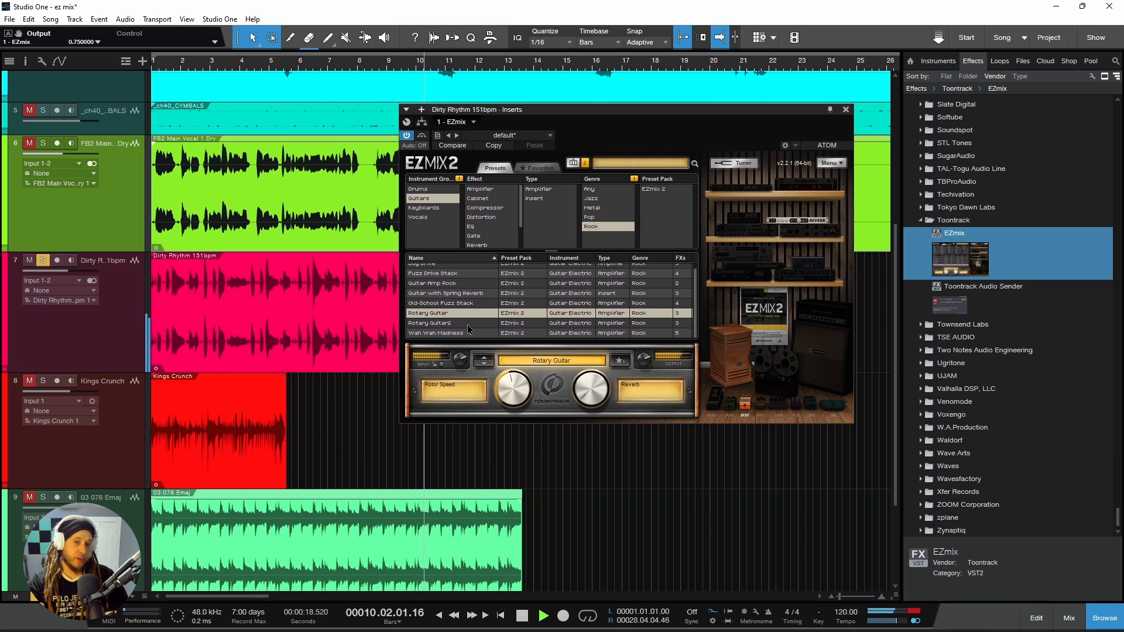
left_click(468, 326)
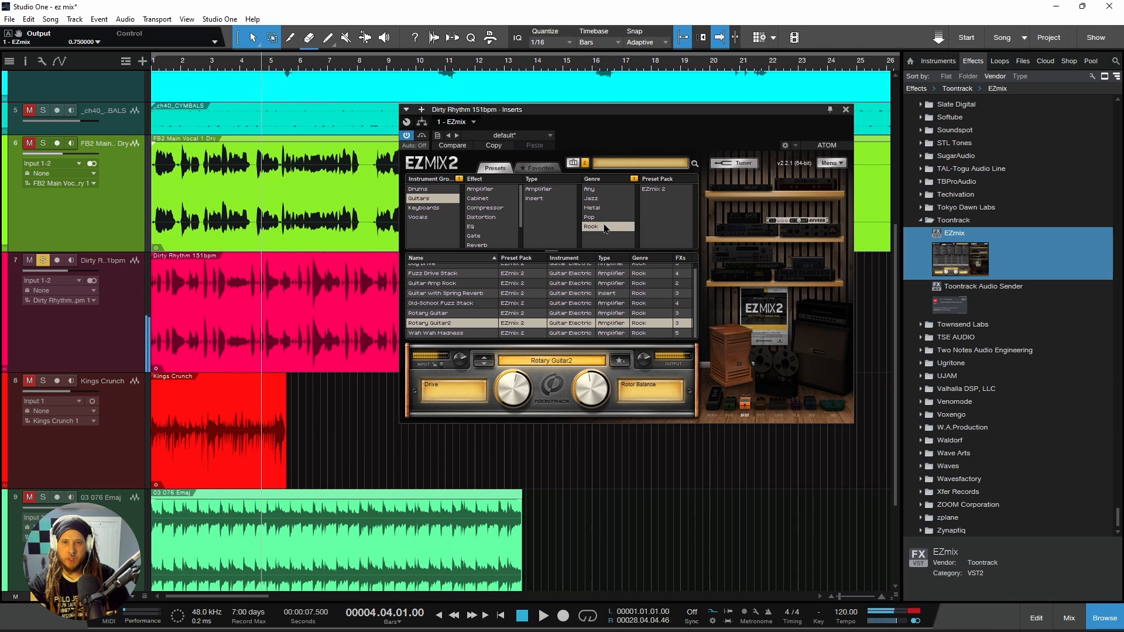
Clear the Rock genre filter, browse the full Guitars list, load the Clean Class A Combo preset, and play the guitar through it
left_click(634, 178)
scroll(466, 301, "up", 15)
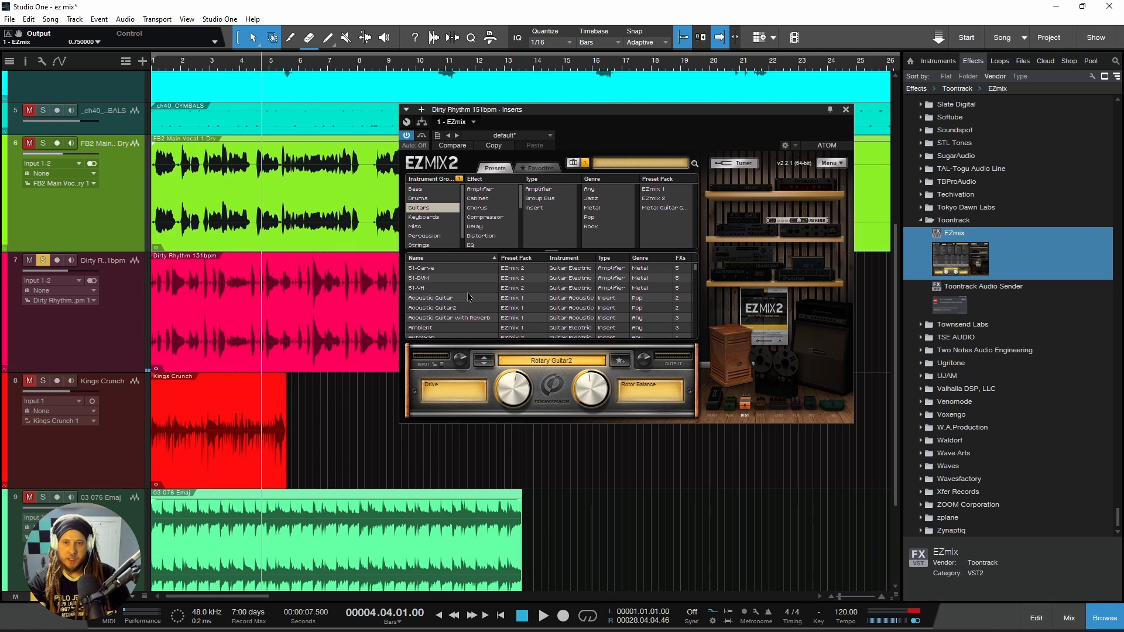
scroll(468, 298, "down", 3)
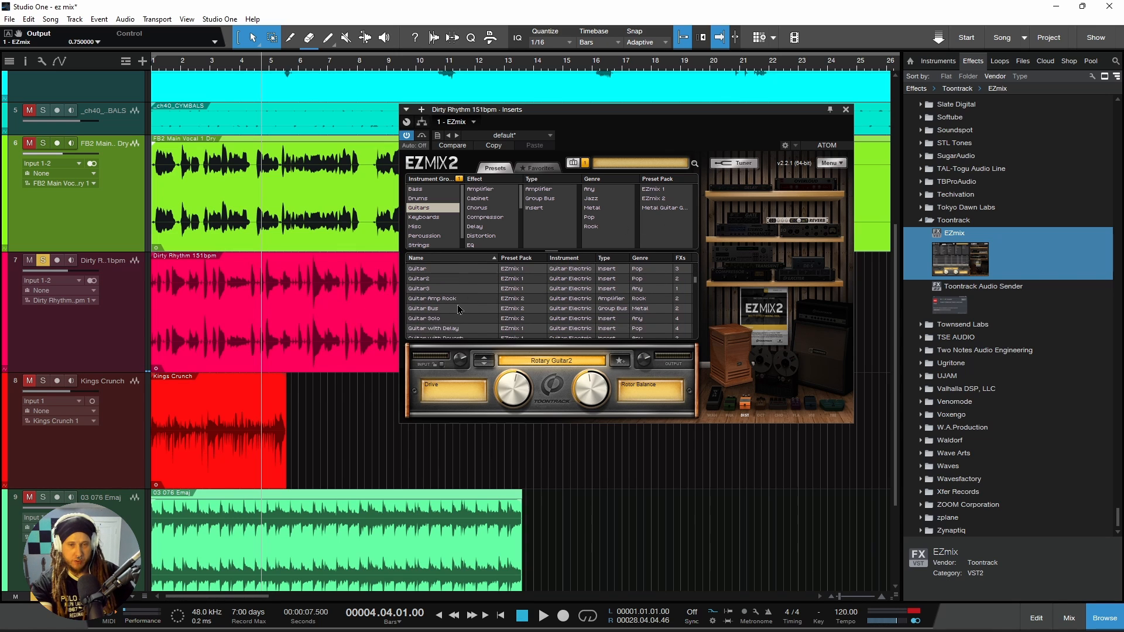
scroll(460, 310, "down", 4)
scroll(462, 312, "up", 4)
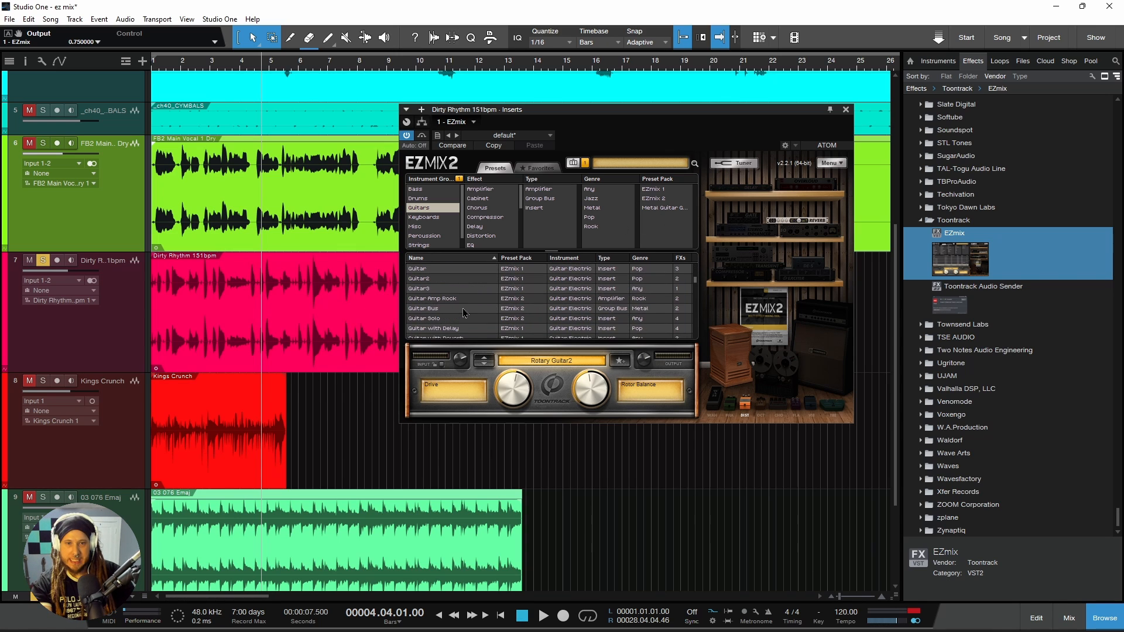
scroll(463, 308, "up", 2)
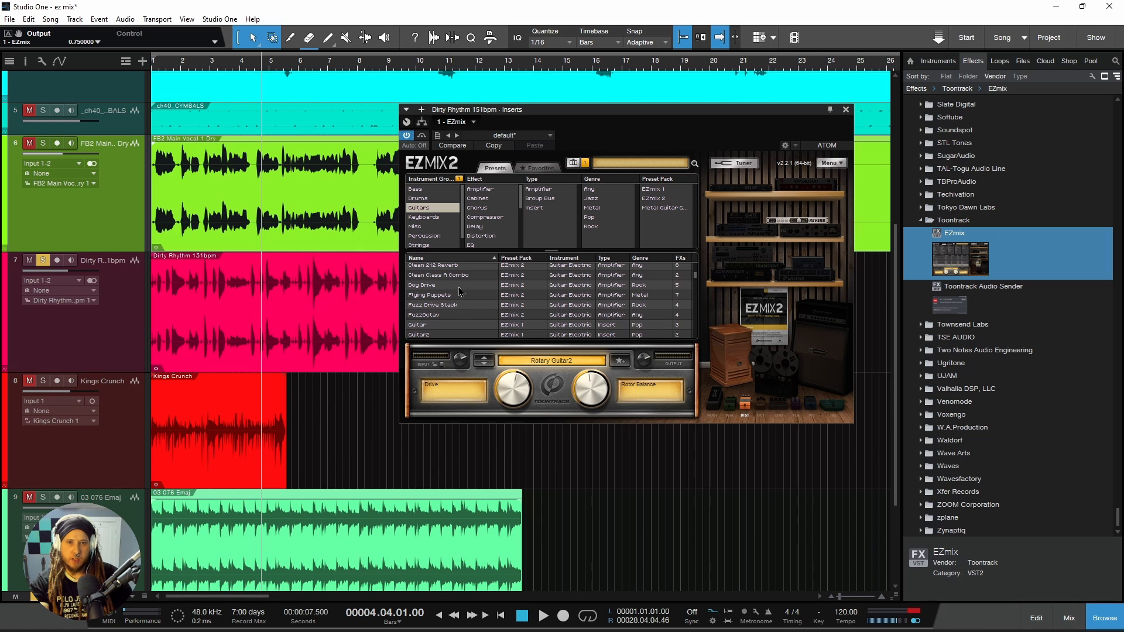
left_click(468, 276)
key("space")
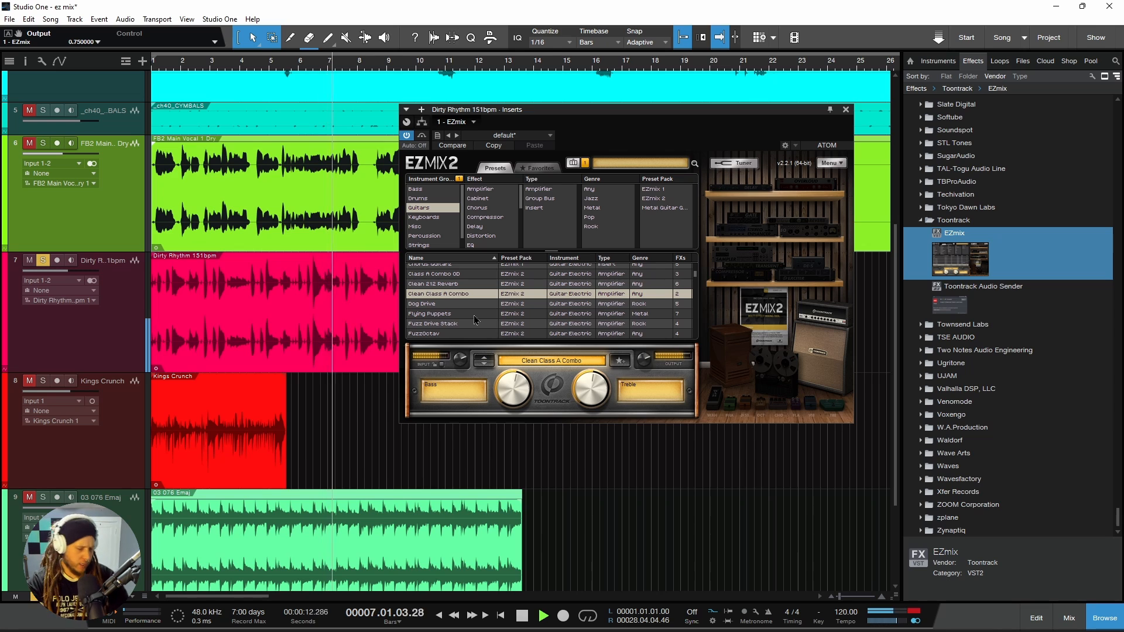
key("space")
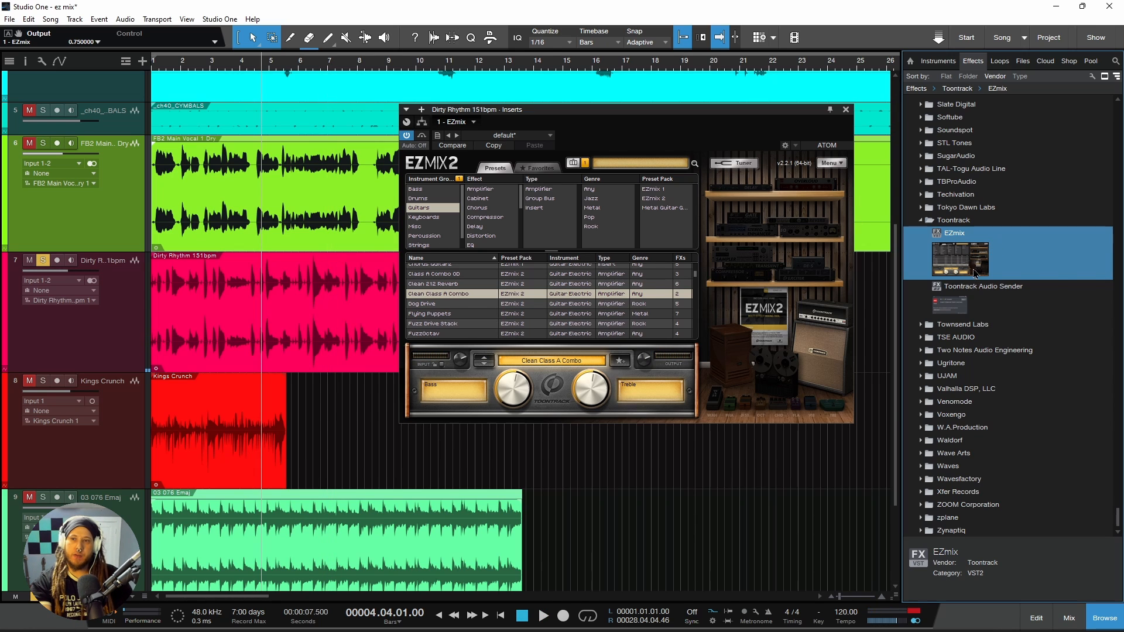
Add a second EZmix instance to the Dirty Rhythm 151bpm track and filter its presets by the Chorus effect
left_click_drag(954, 264, 209, 294)
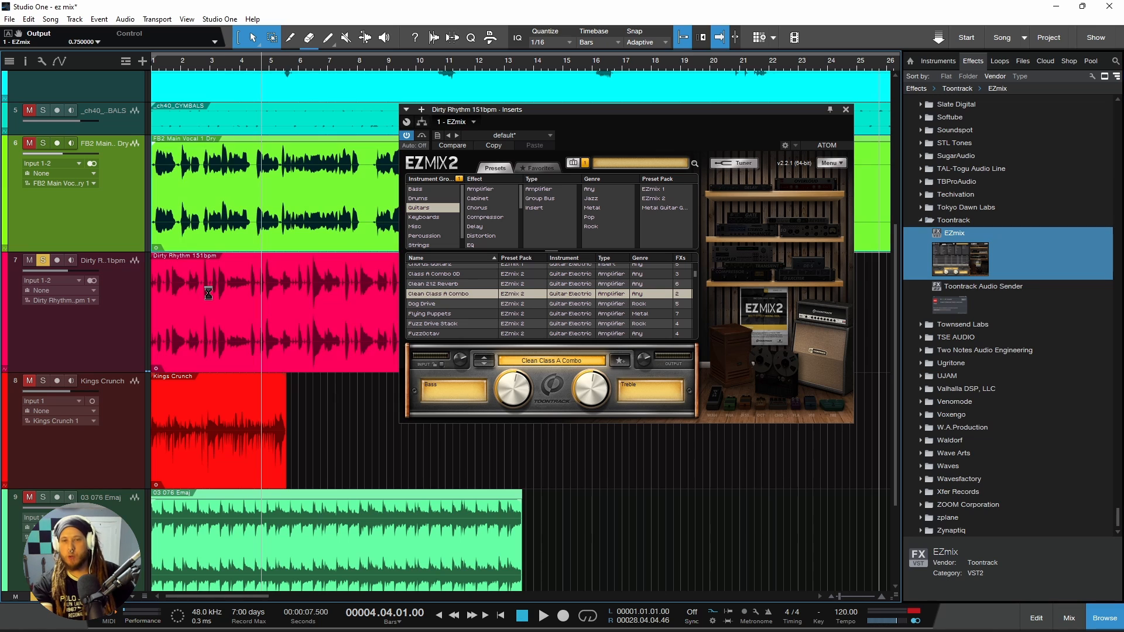
left_click(635, 166)
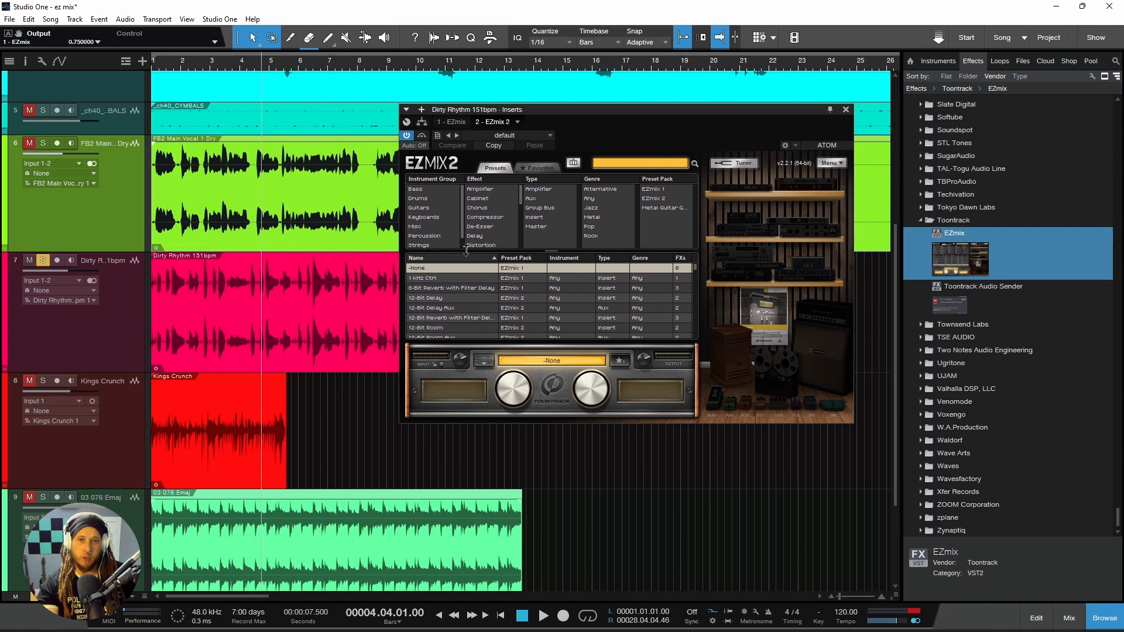
left_click(479, 208)
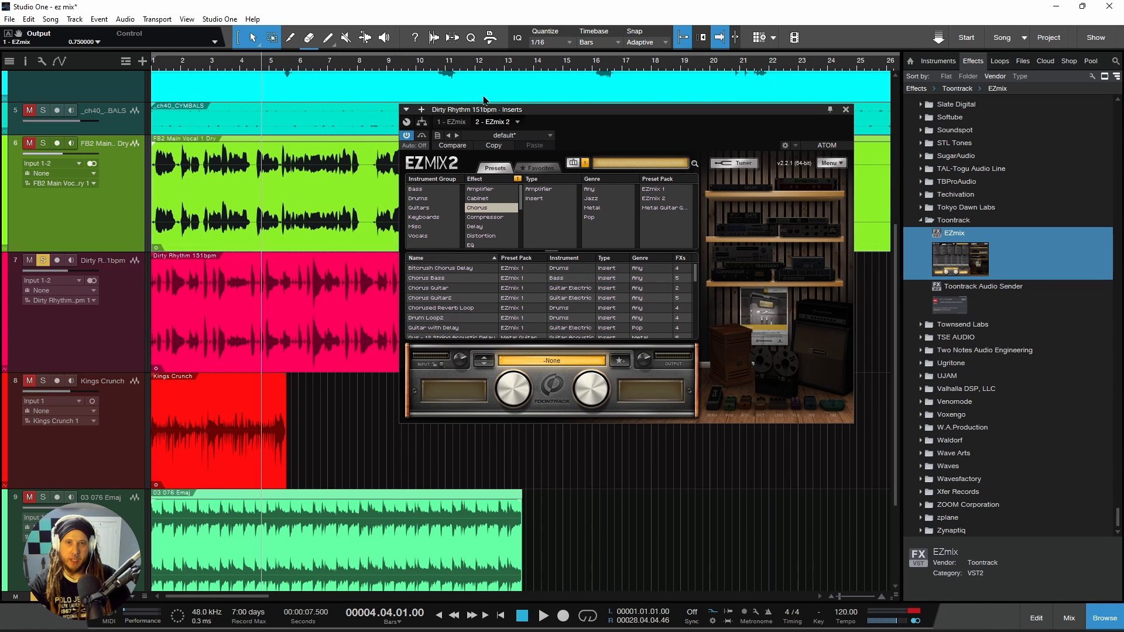
Move the second EZmix instance ahead of the first on the Dirty Rhythm 151bpm track, load Chorus Bass, and play the track
left_click_drag(491, 123, 432, 125)
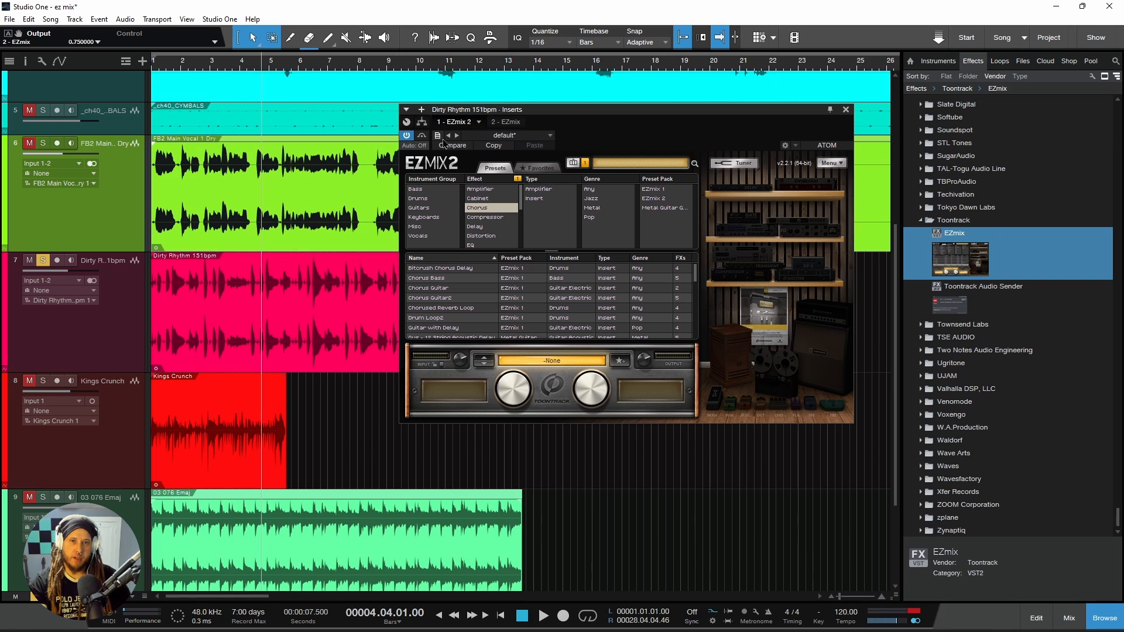
left_click(452, 279)
key("space")
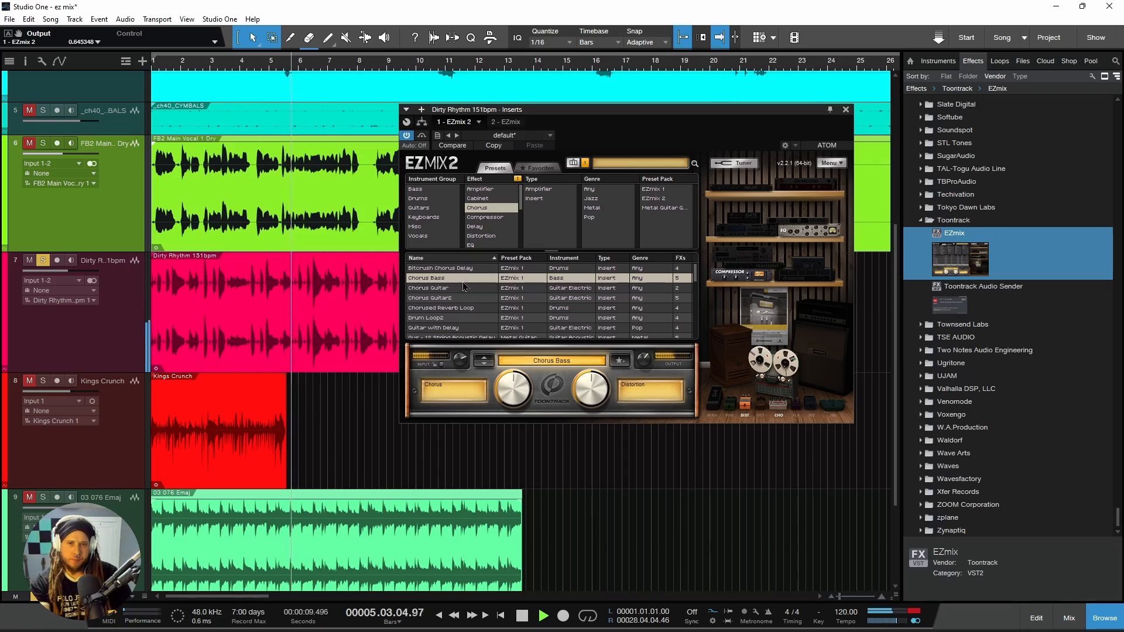
Audition the Chorused Reverb Loop, Gus - Clean Chorus and Guitar with Delay presets, browse the remaining chorus presets, and close the plug-in window
left_click(469, 298)
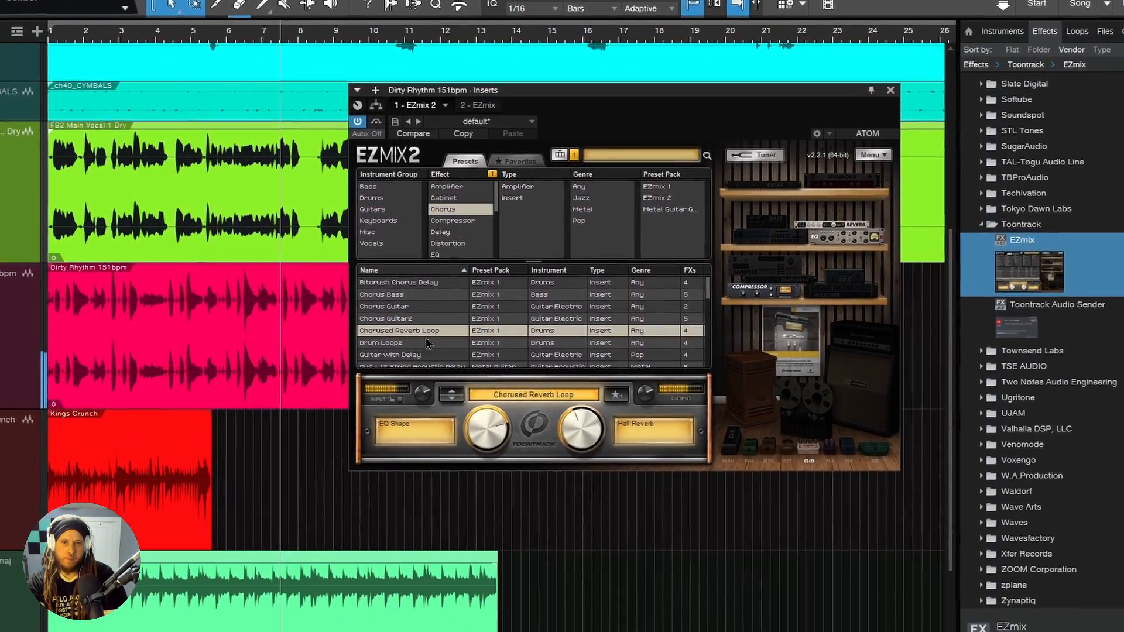
scroll(443, 326, "down", 2)
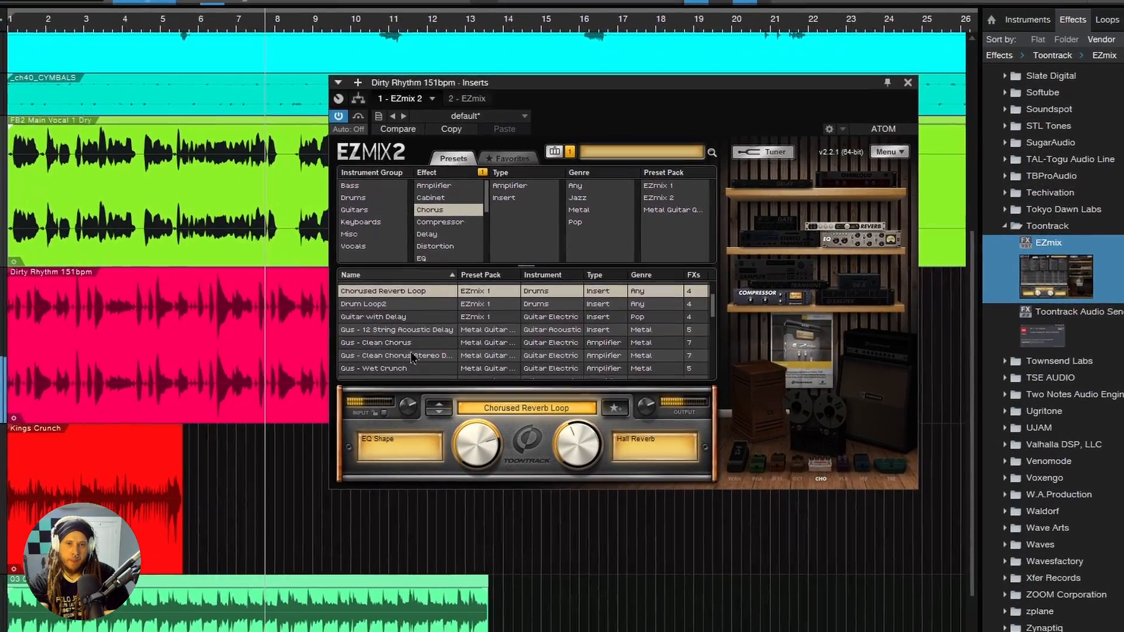
left_click(443, 326)
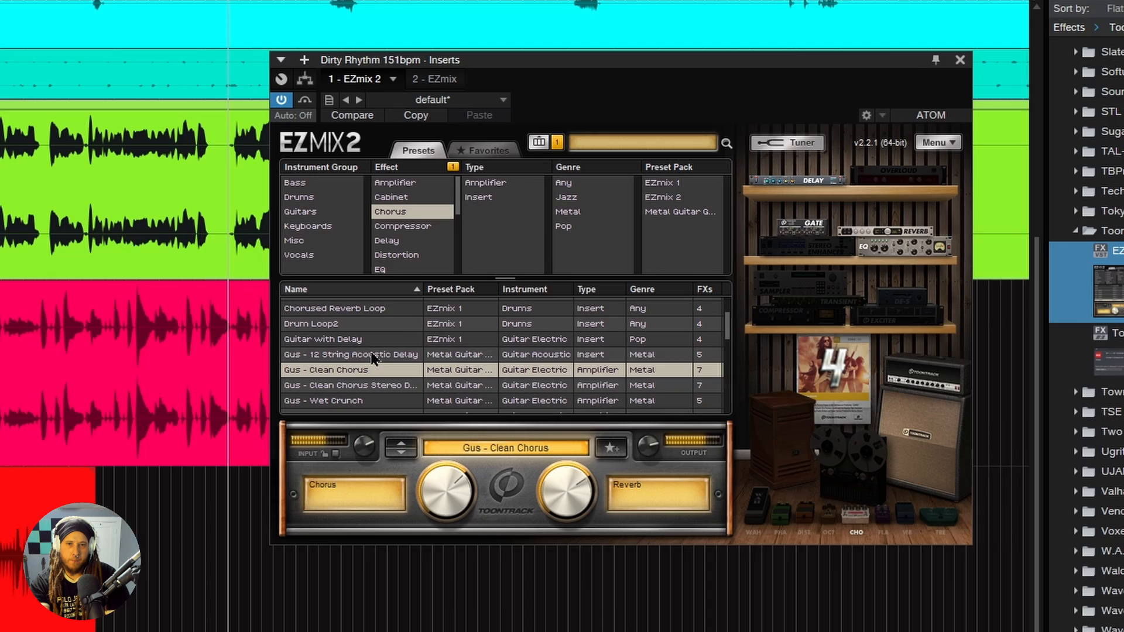
left_click(398, 331)
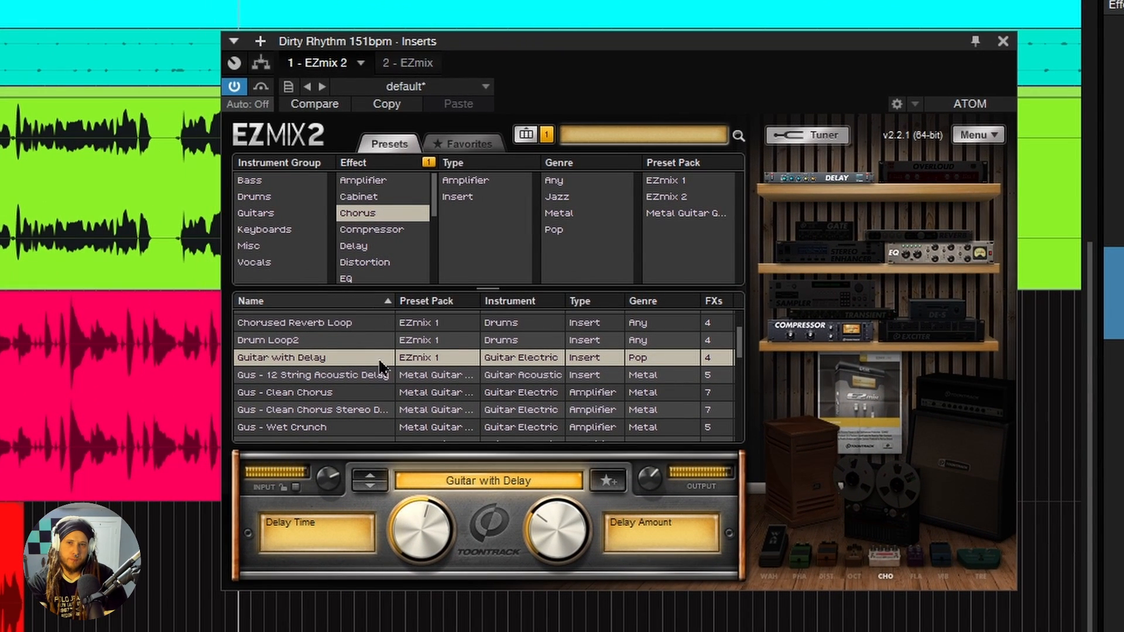
scroll(362, 386, "down", 1)
scroll(357, 388, "down", 2)
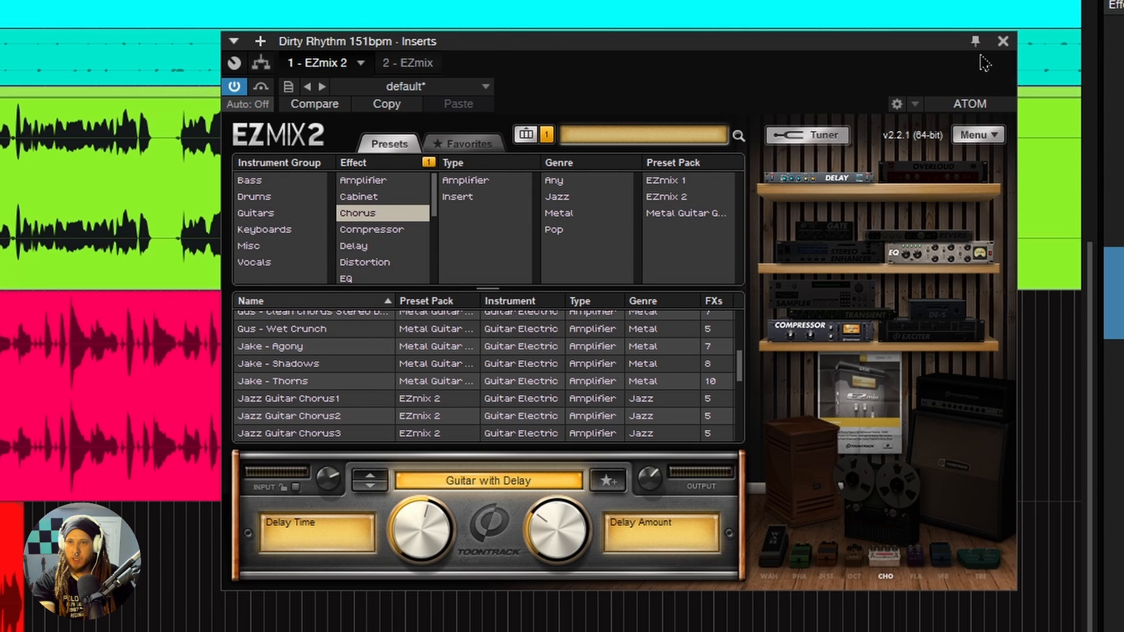
left_click(1003, 41)
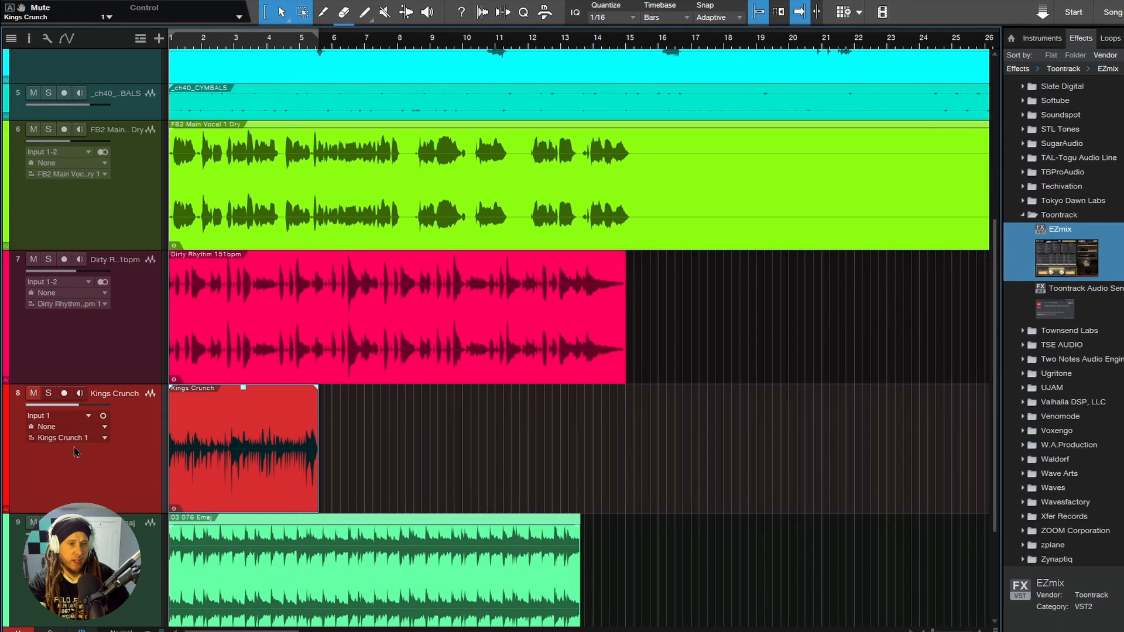
Solo the Kings Crunch track, insert EZmix on it, and filter the presets to Guitars in the Metal genre
left_click(48, 393)
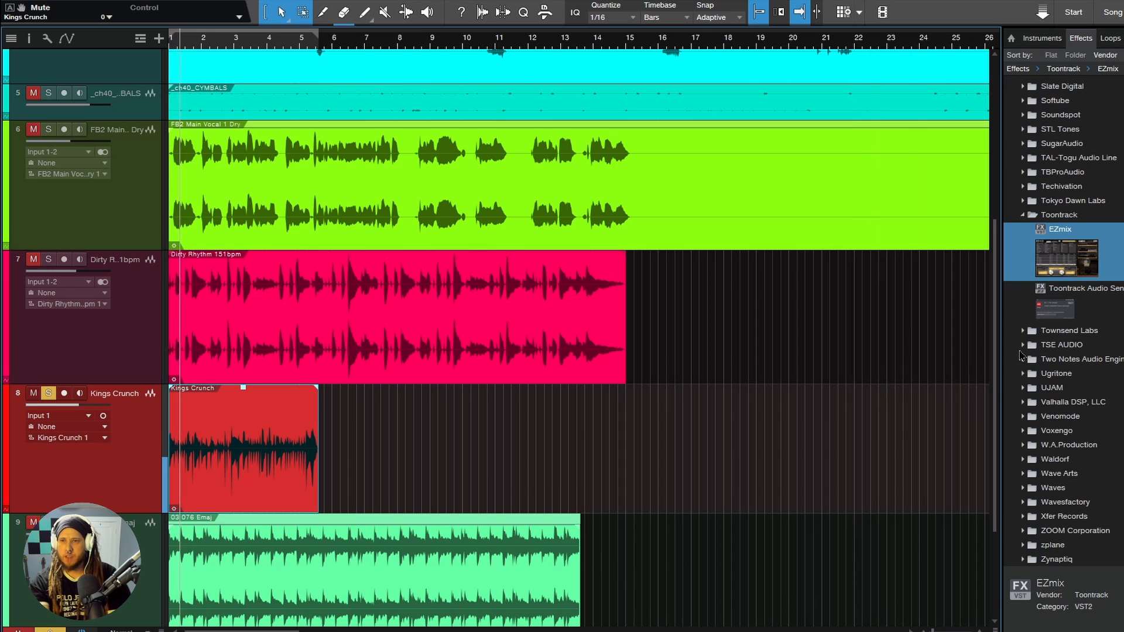
left_click_drag(1059, 229, 282, 430)
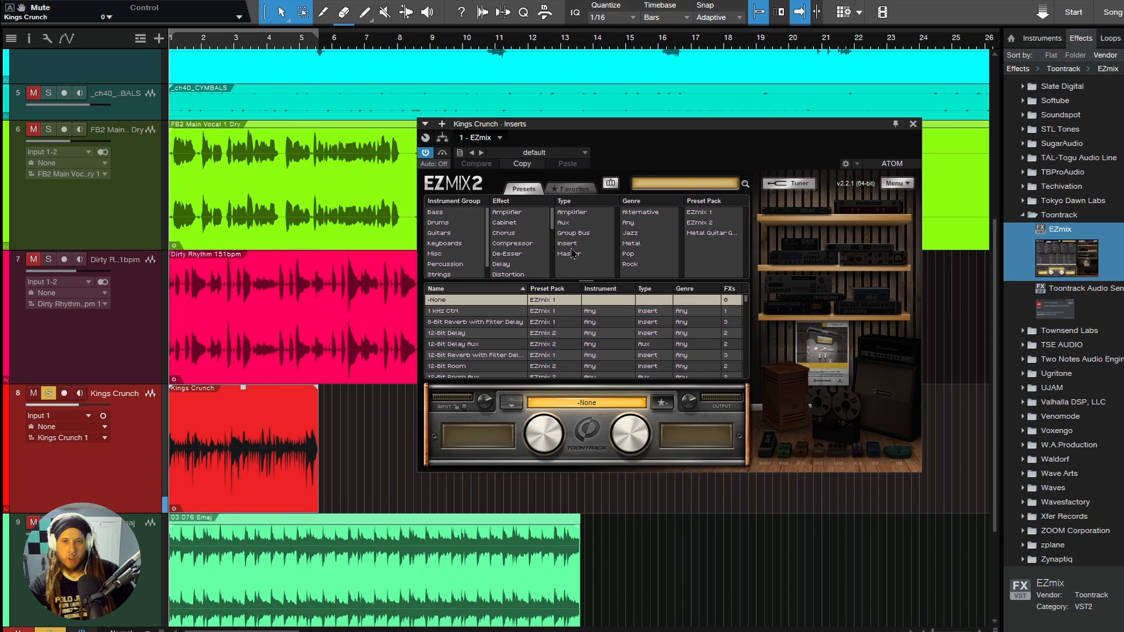
left_click(445, 235)
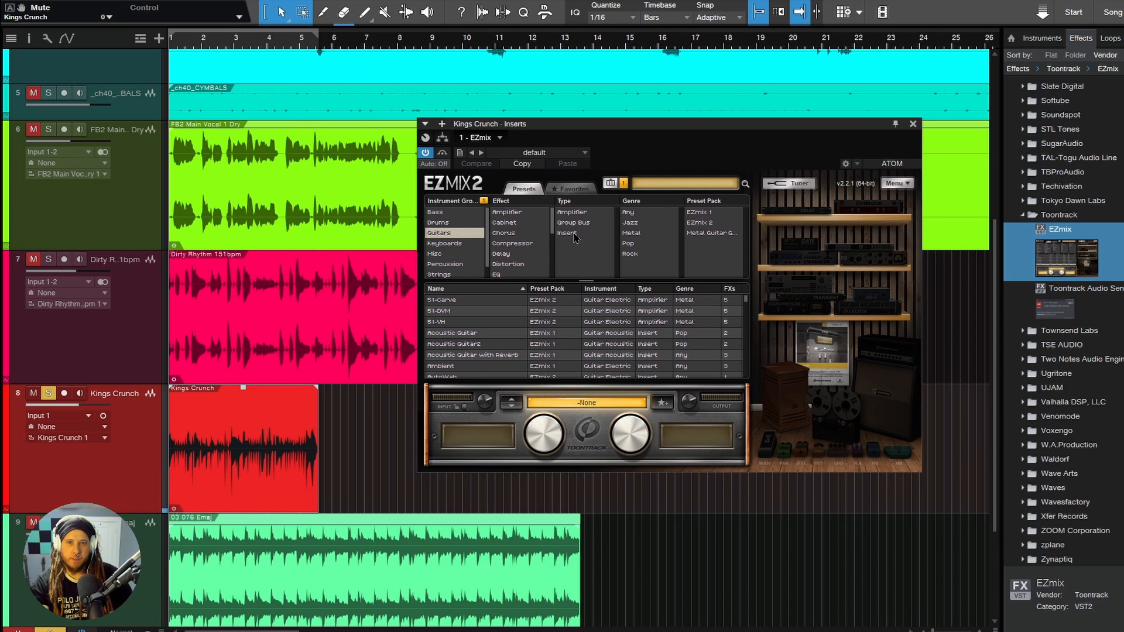
left_click(633, 234)
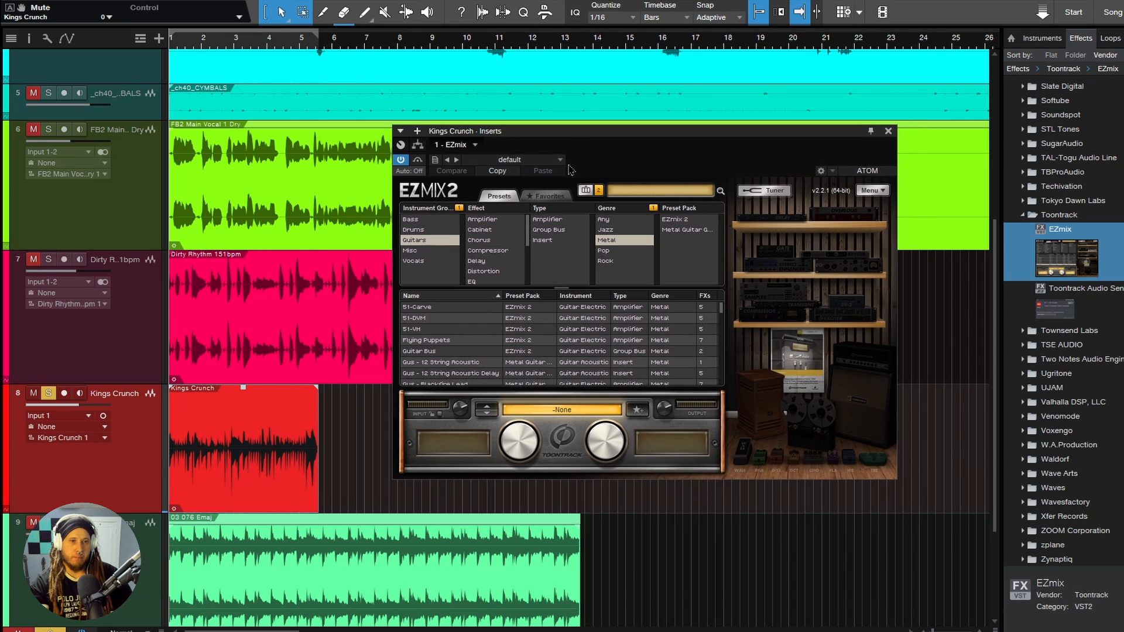
Play the track, audition the 51-Carve, 51-DVM and 51-VH presets, and lower the Drive of 51-VH to about 51%
key("space")
left_click(421, 306)
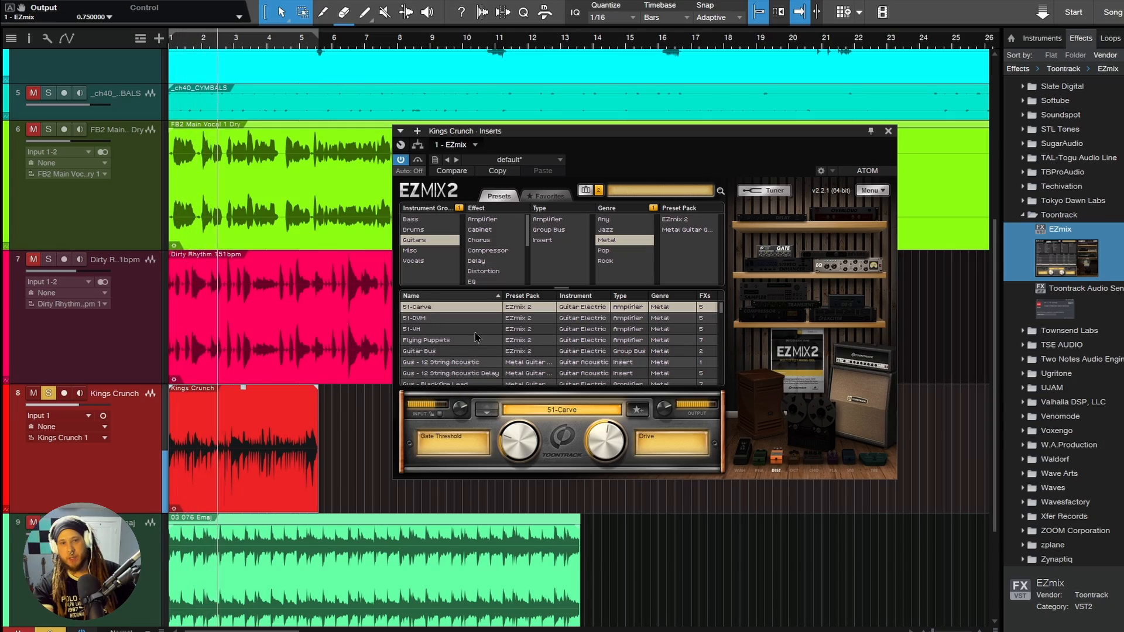
left_click(466, 321)
left_click(466, 329)
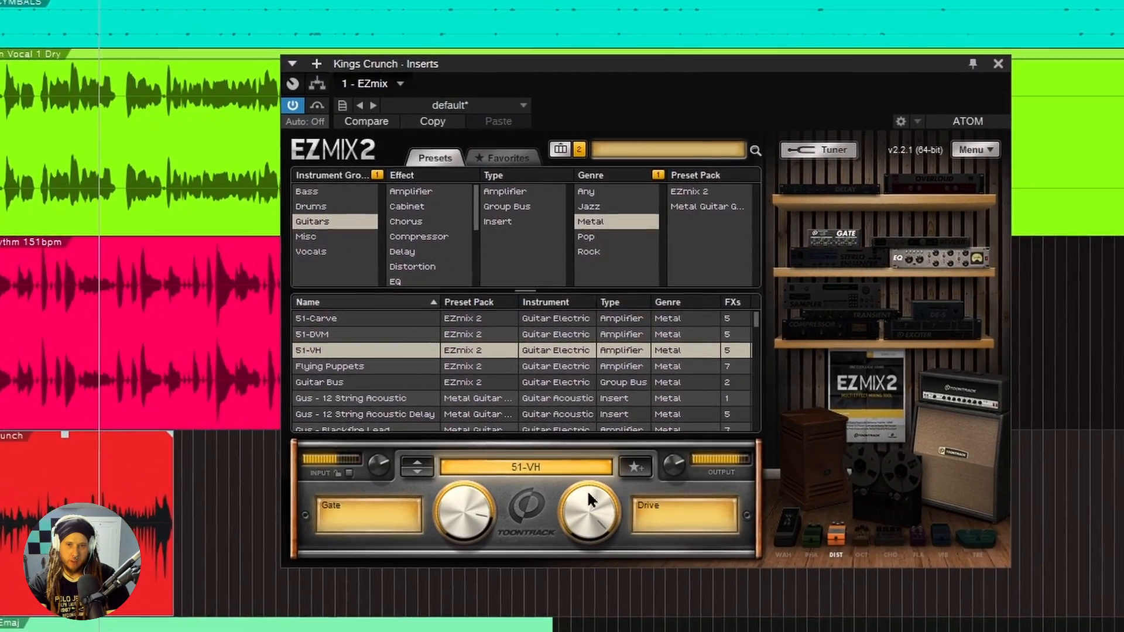
left_click_drag(591, 498, 586, 583)
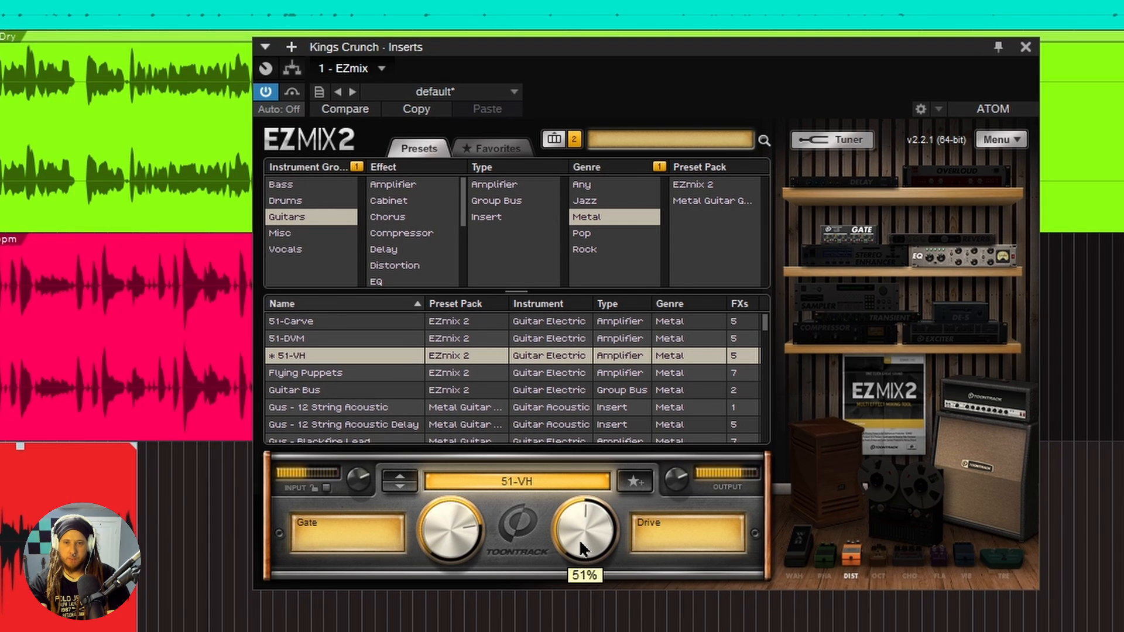
left_click_drag(577, 534, 577, 534)
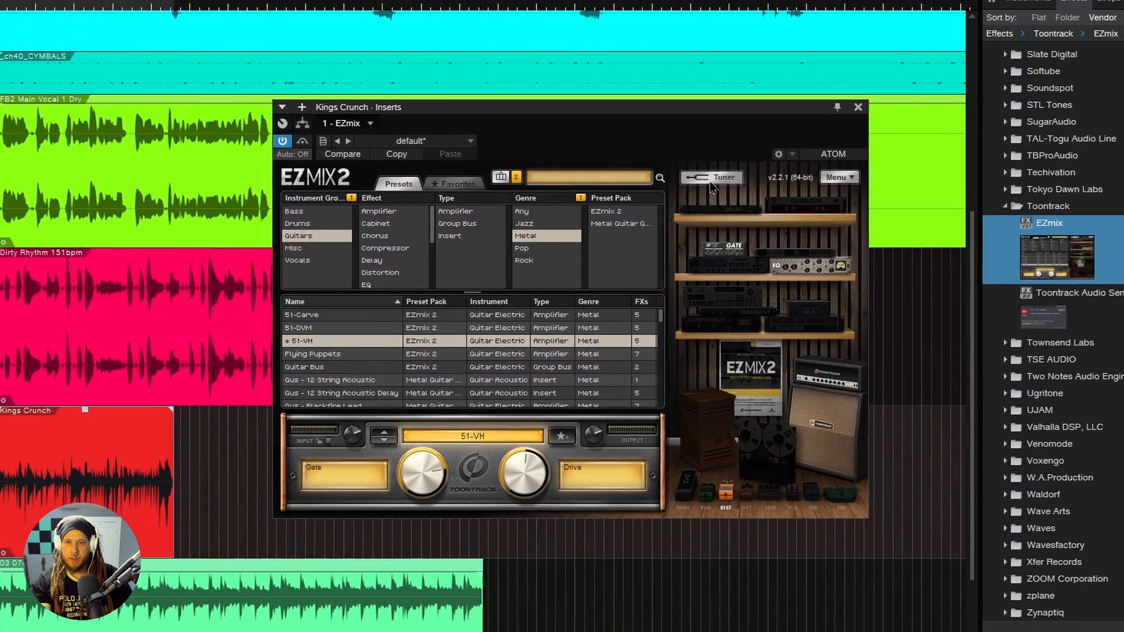
Examine the EZmix tuner and the plug-in's options for preset filter columns and browser columns
left_click(711, 180)
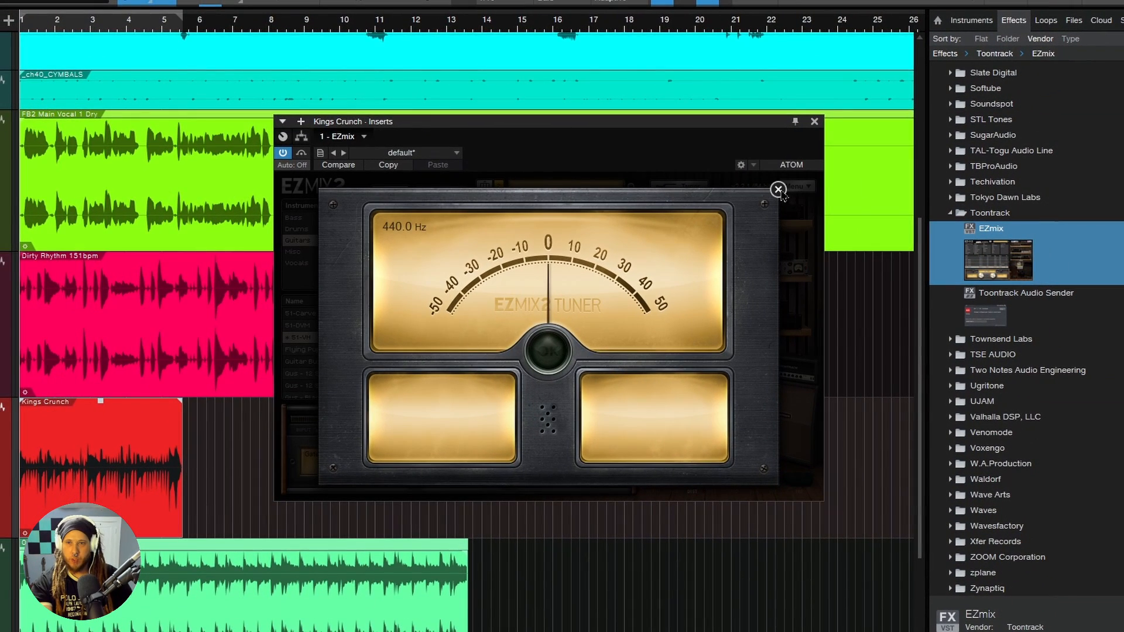
left_click(779, 189)
left_click(797, 187)
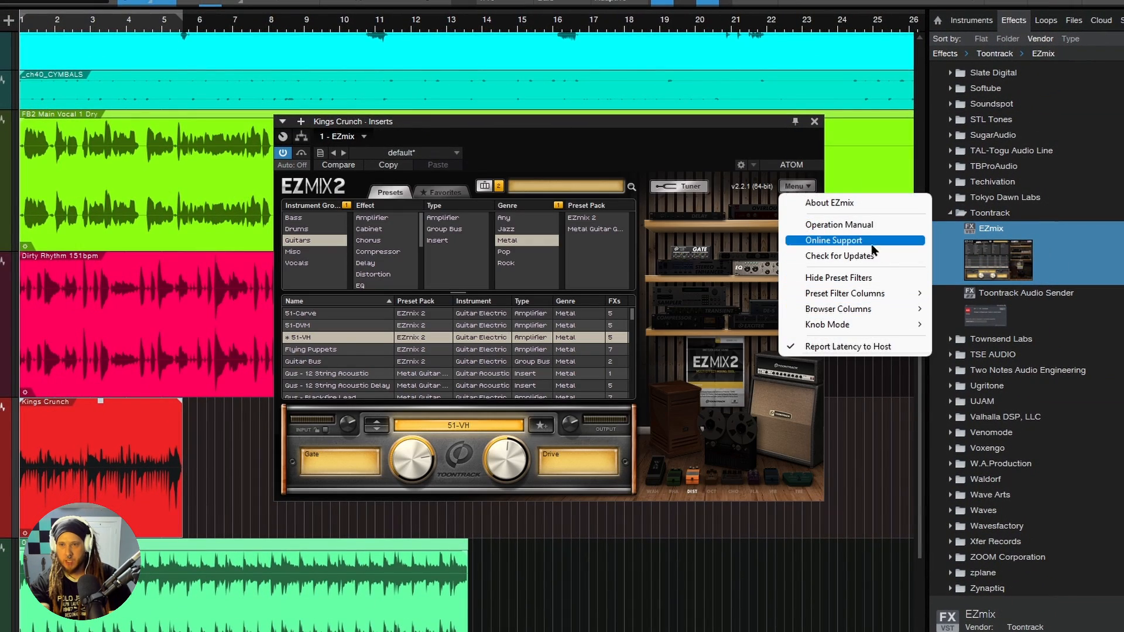
mouse_move(850, 294)
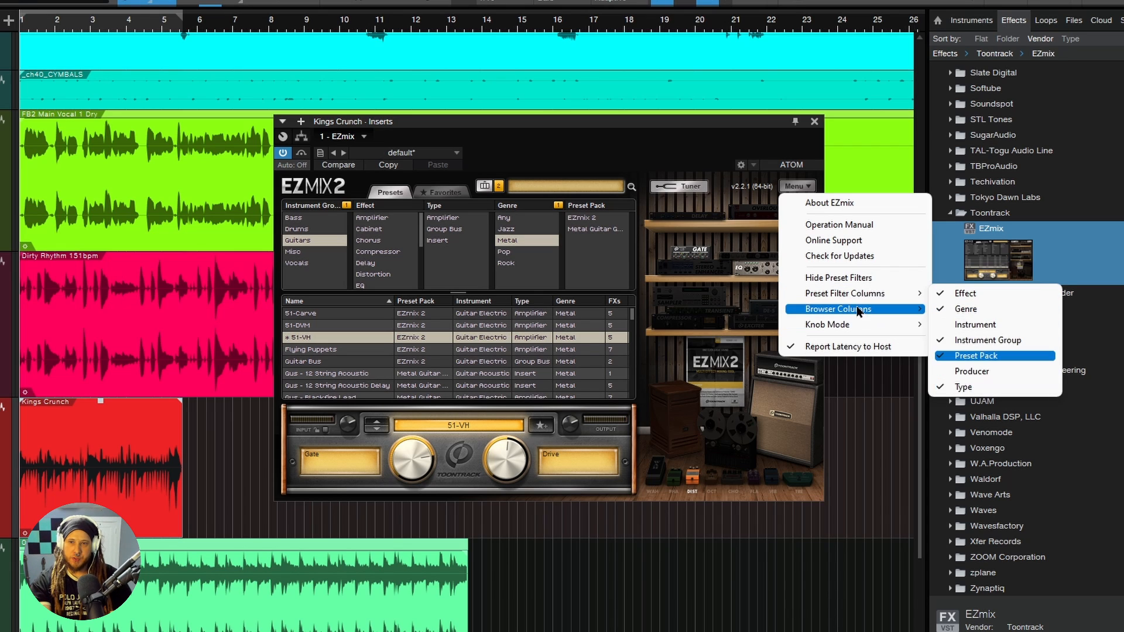
left_click(579, 162)
left_click_drag(551, 128, 560, 129)
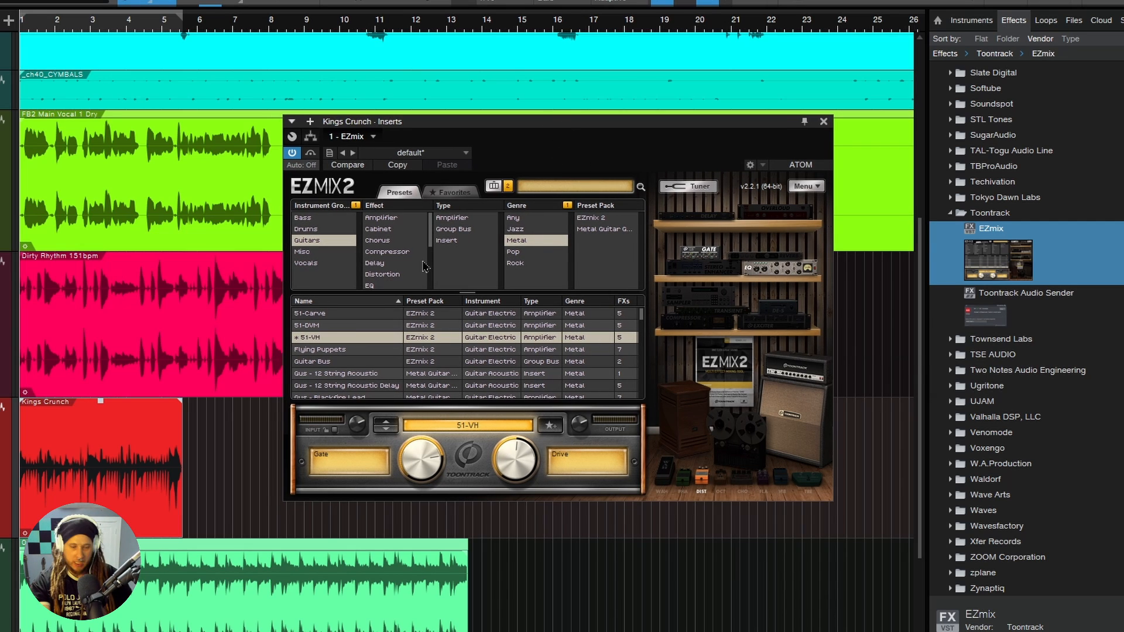
Play the Kings Crunch track and compare its sound with EZmix bypassed and active
key("space")
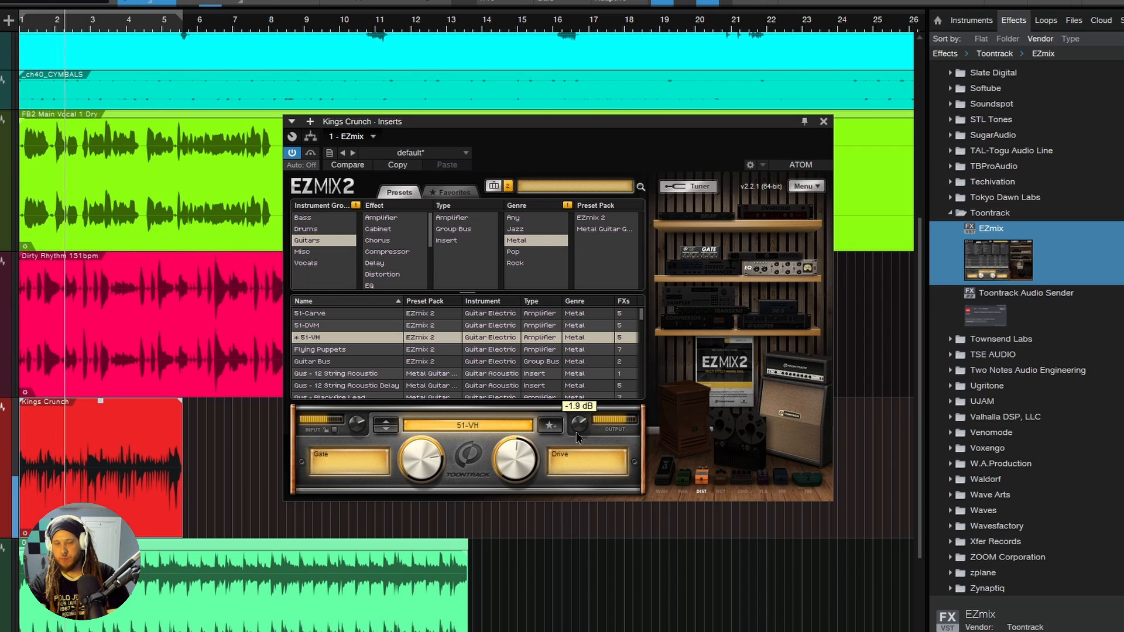
left_click(291, 153)
left_click(291, 153)
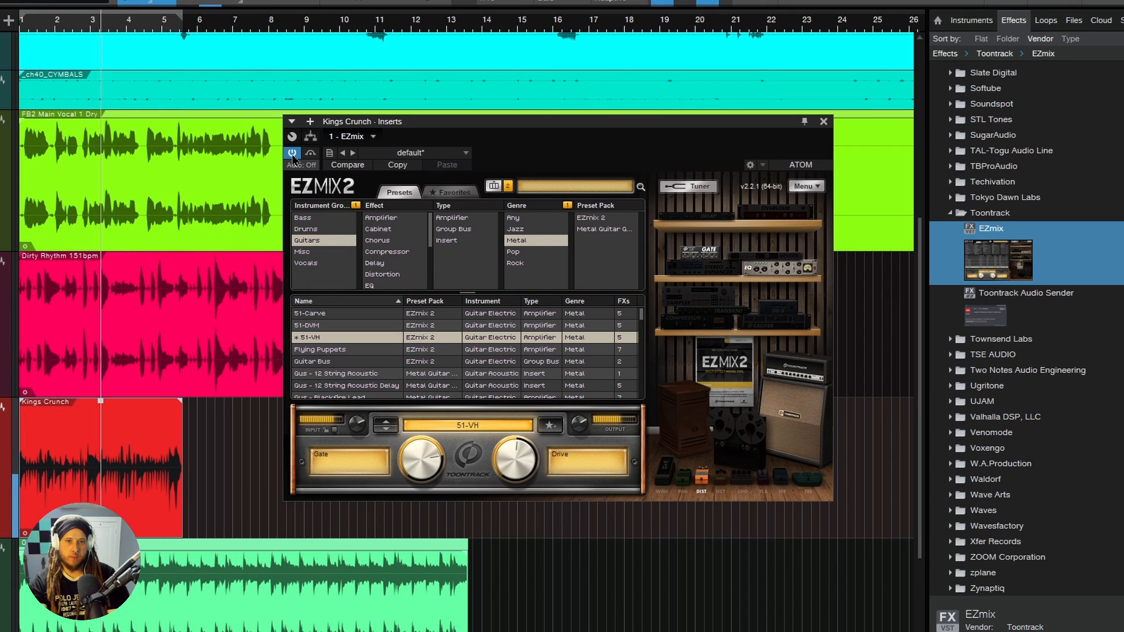
left_click_drag(556, 127, 566, 129)
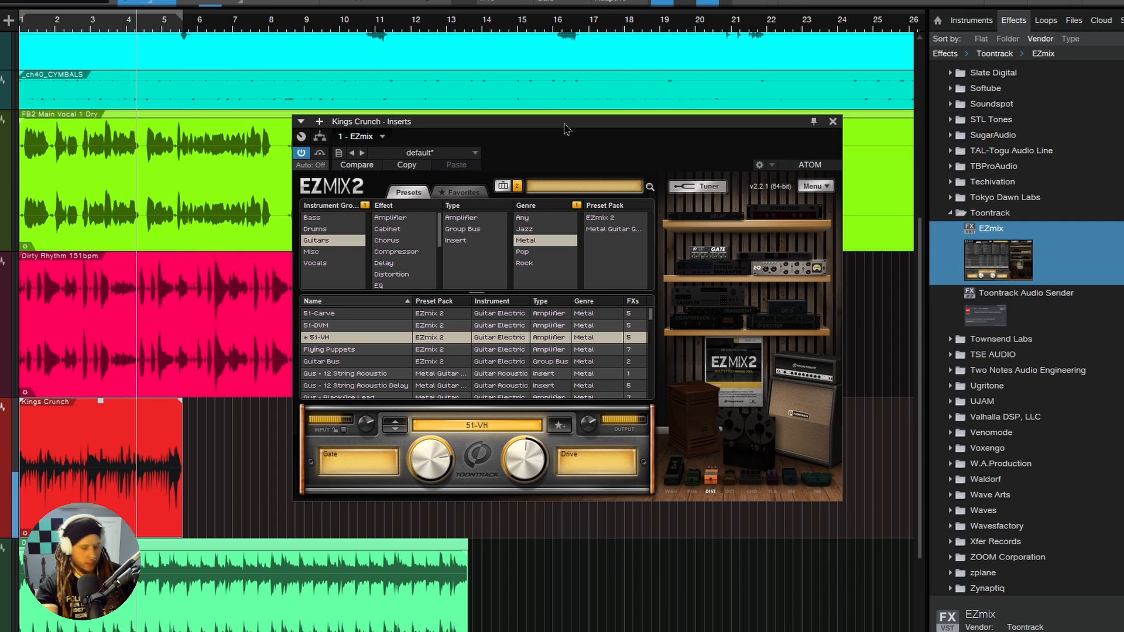
key("space")
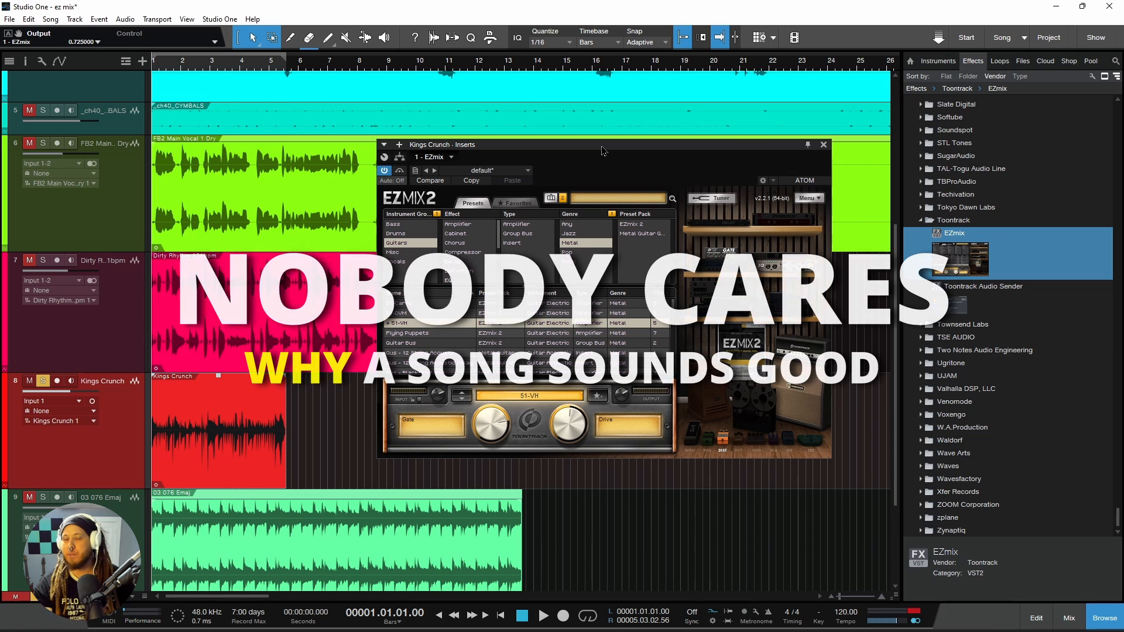
Close the plug-in window, unsolo Kings Crunch, and play the 03 076 Emaj track soloed
left_click(823, 145)
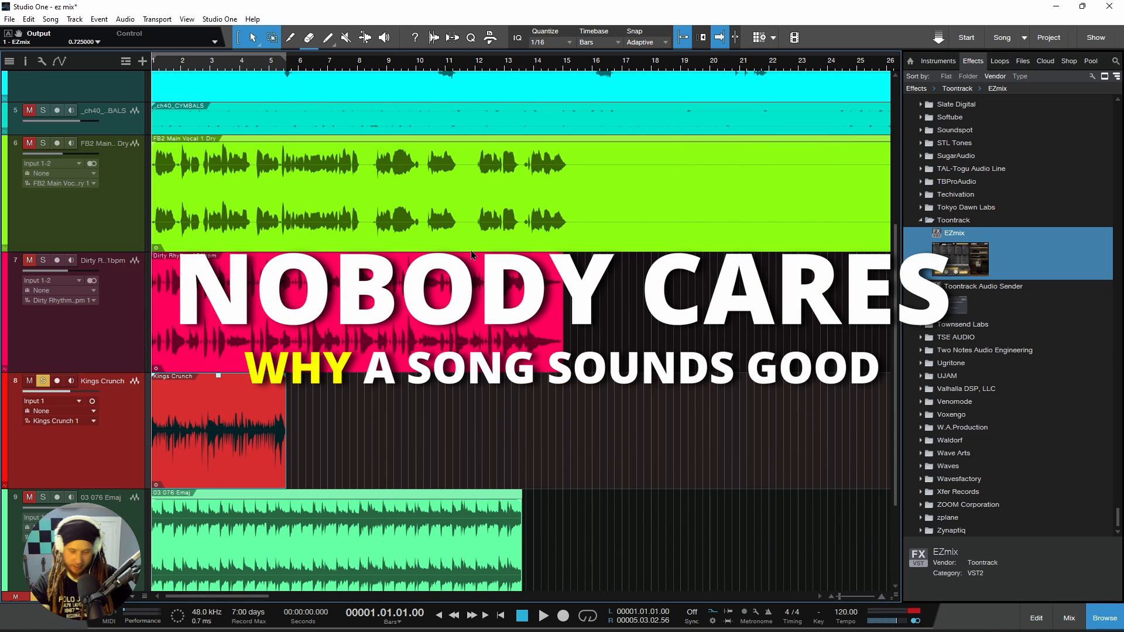
left_click(42, 381)
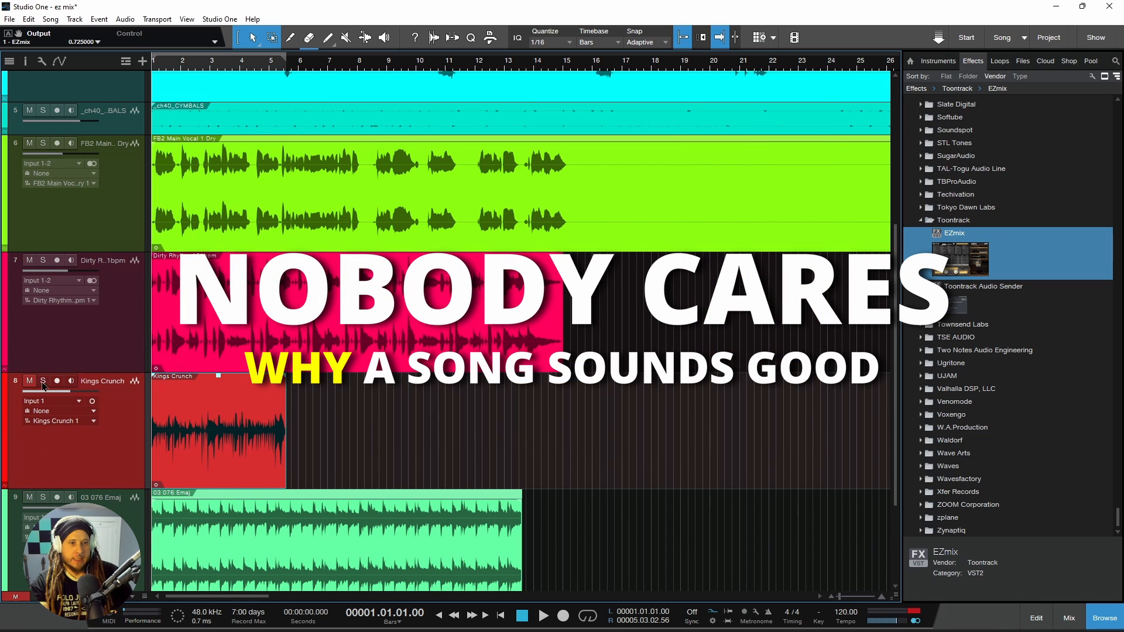
scroll(375, 247, "down", 3)
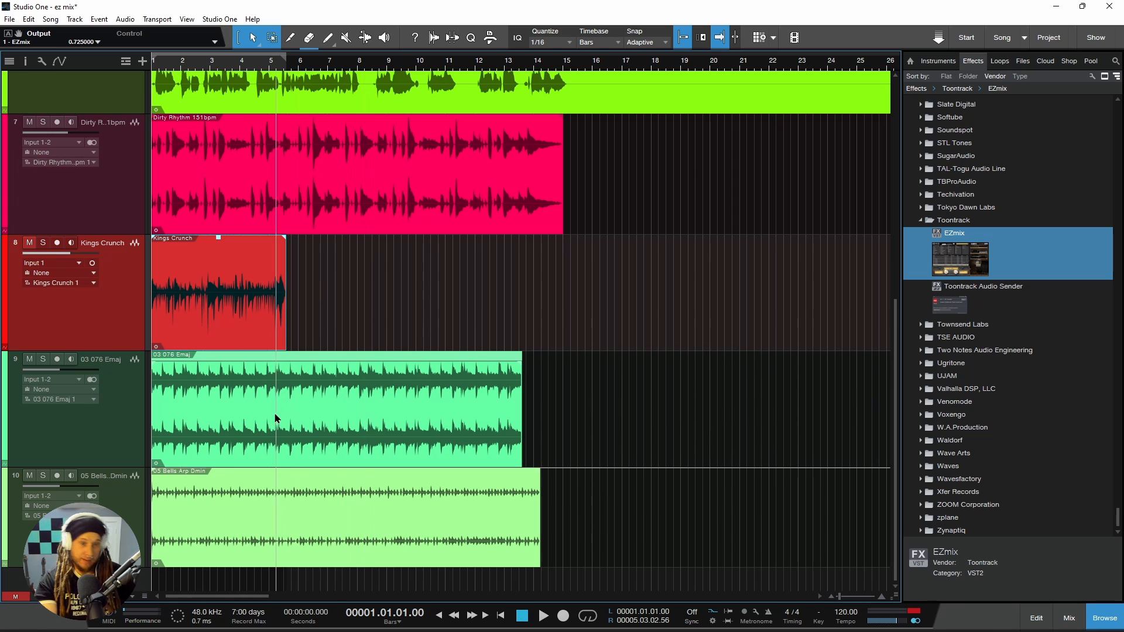
left_click(43, 359)
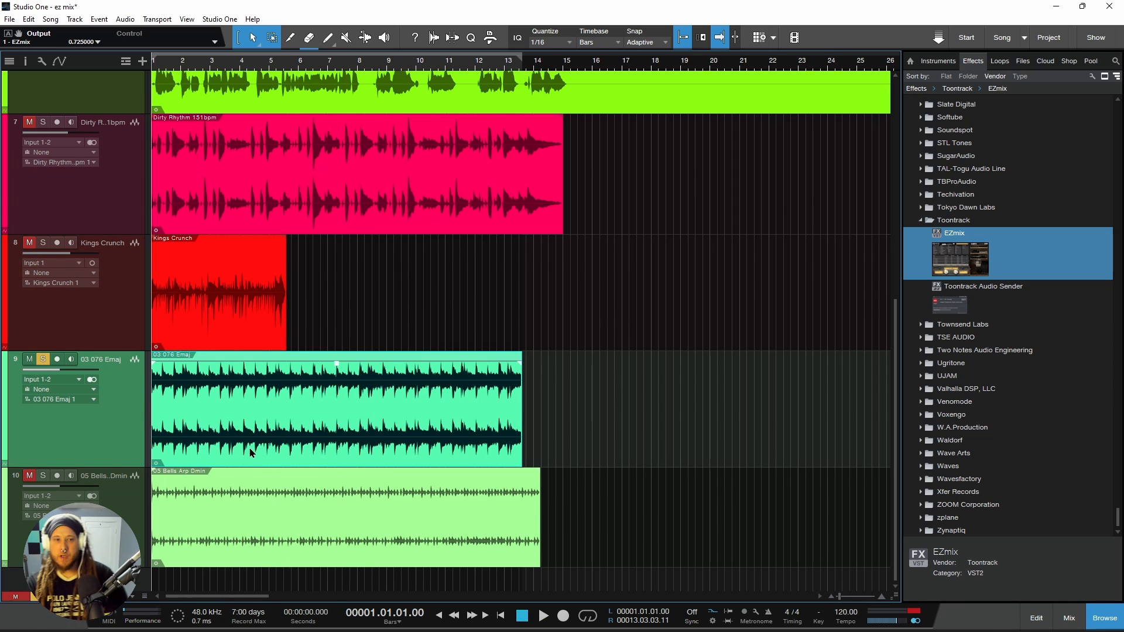
key("space")
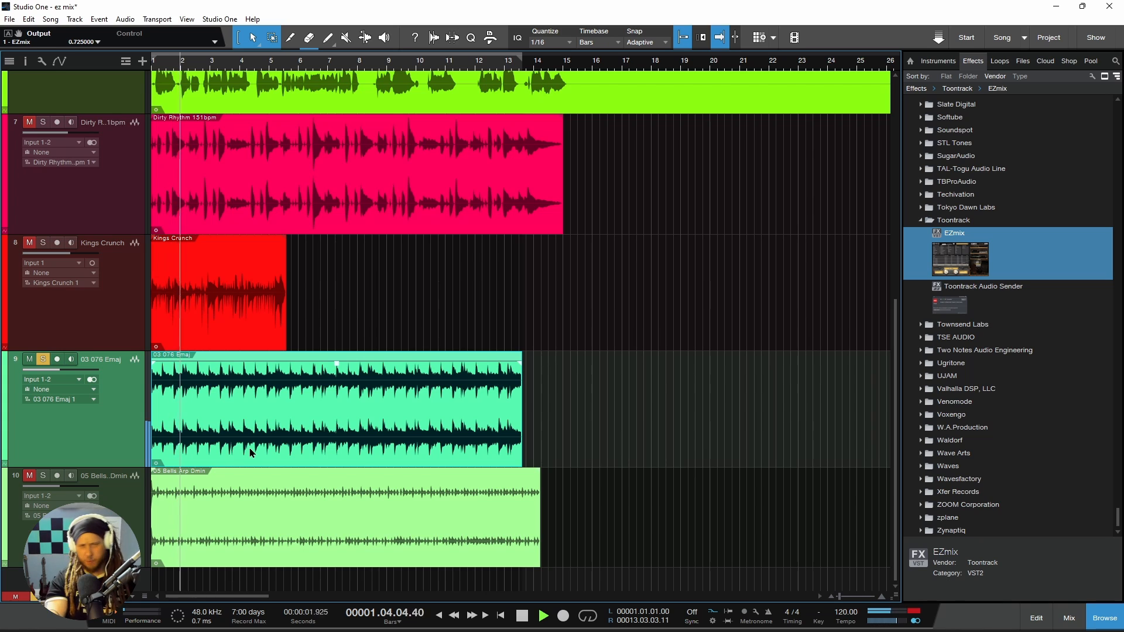
key("space")
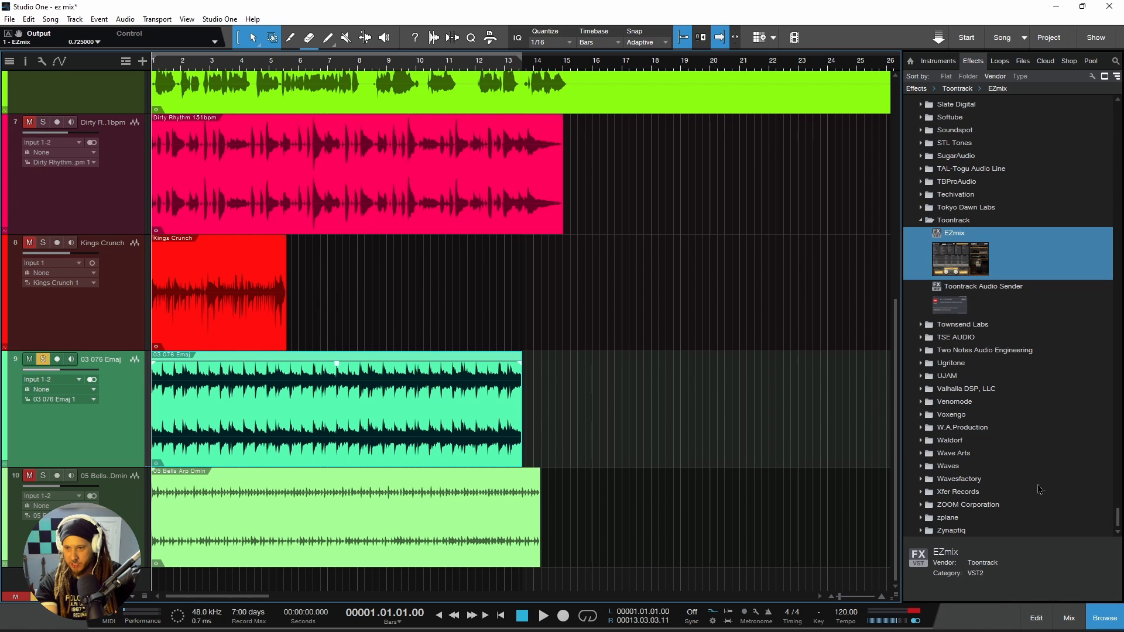
Insert EZmix on the 03 076 Emaj track and filter its presets by the Master type
left_click(1069, 618)
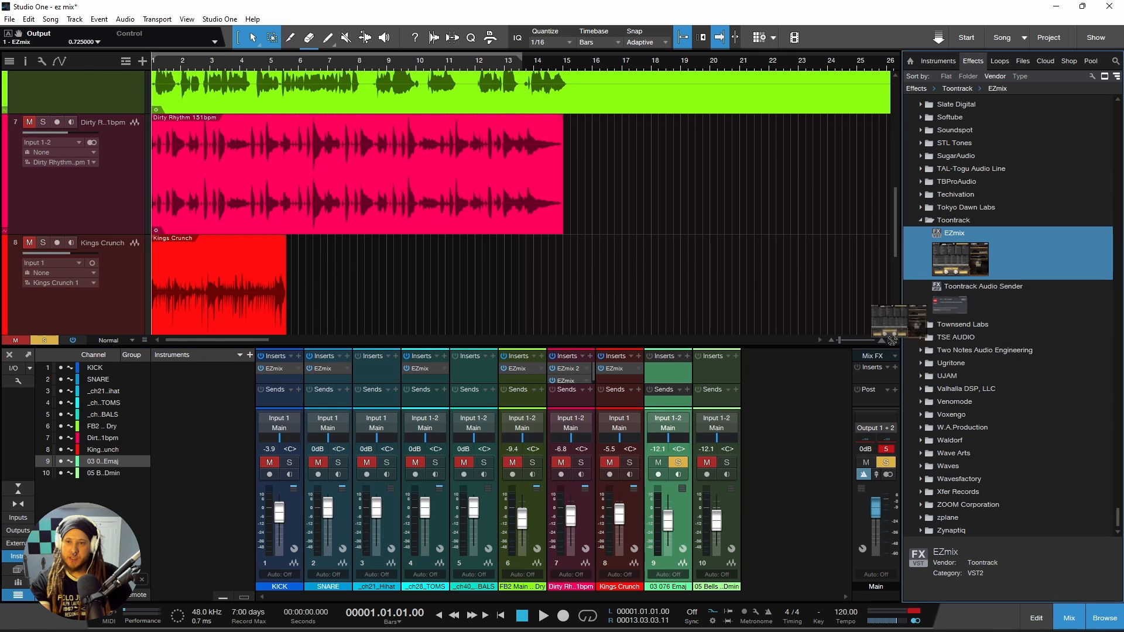
left_click(1066, 612)
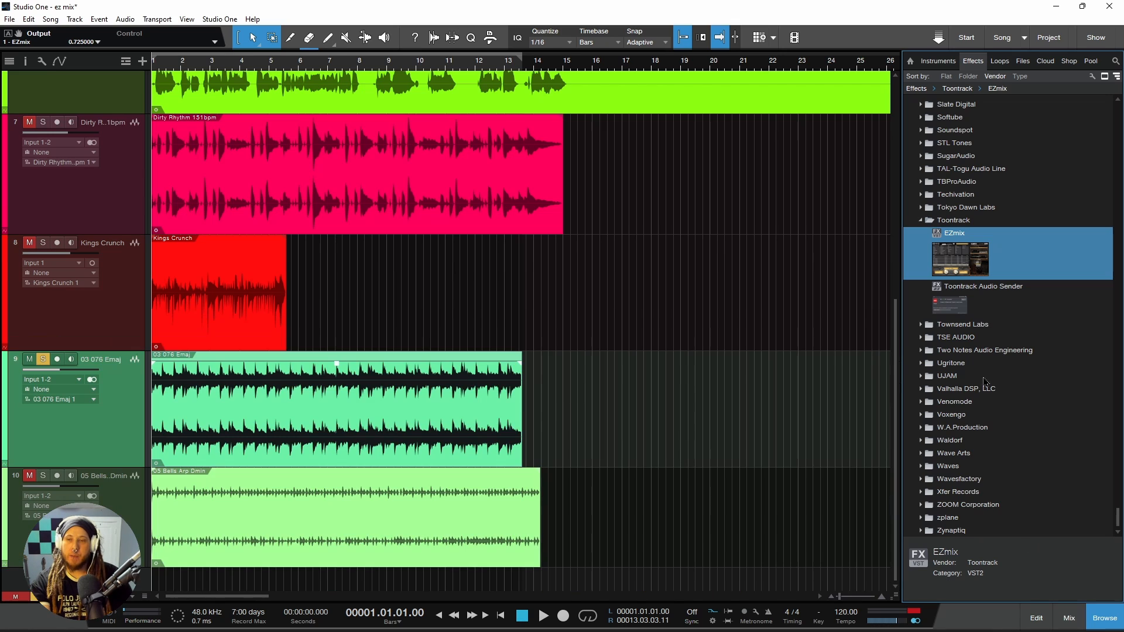
left_click(302, 427)
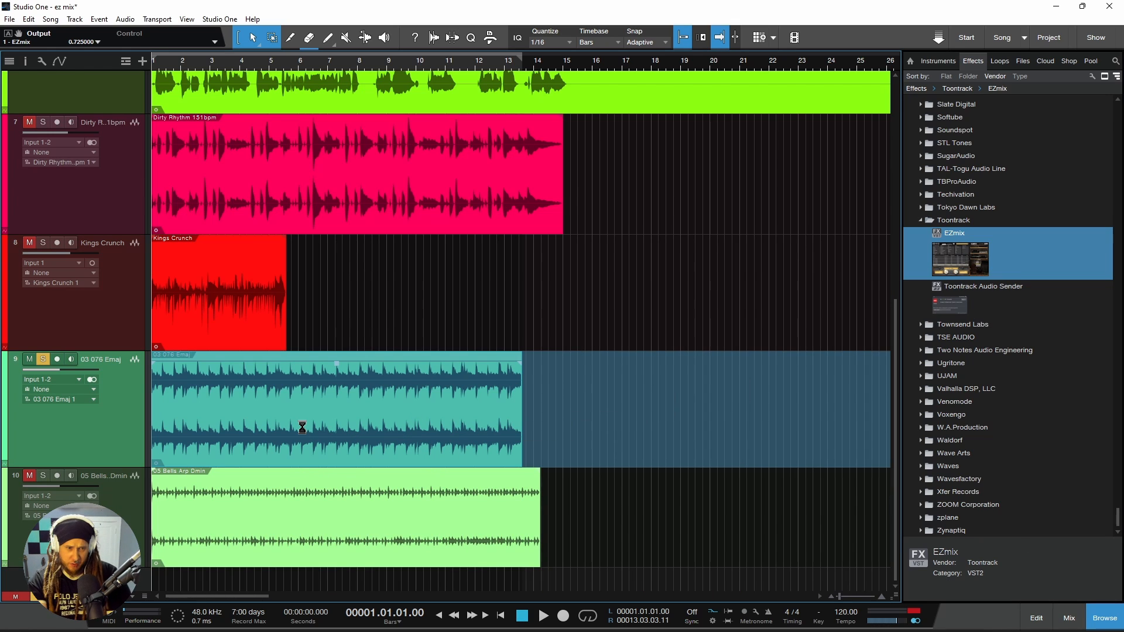
left_click(597, 198)
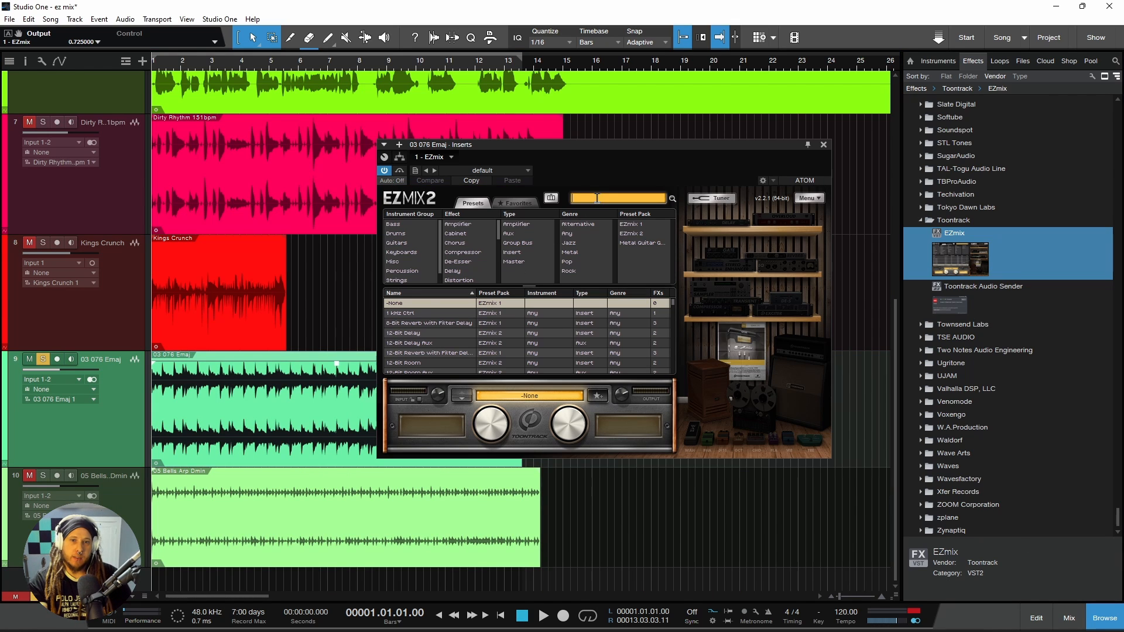
left_click(515, 263)
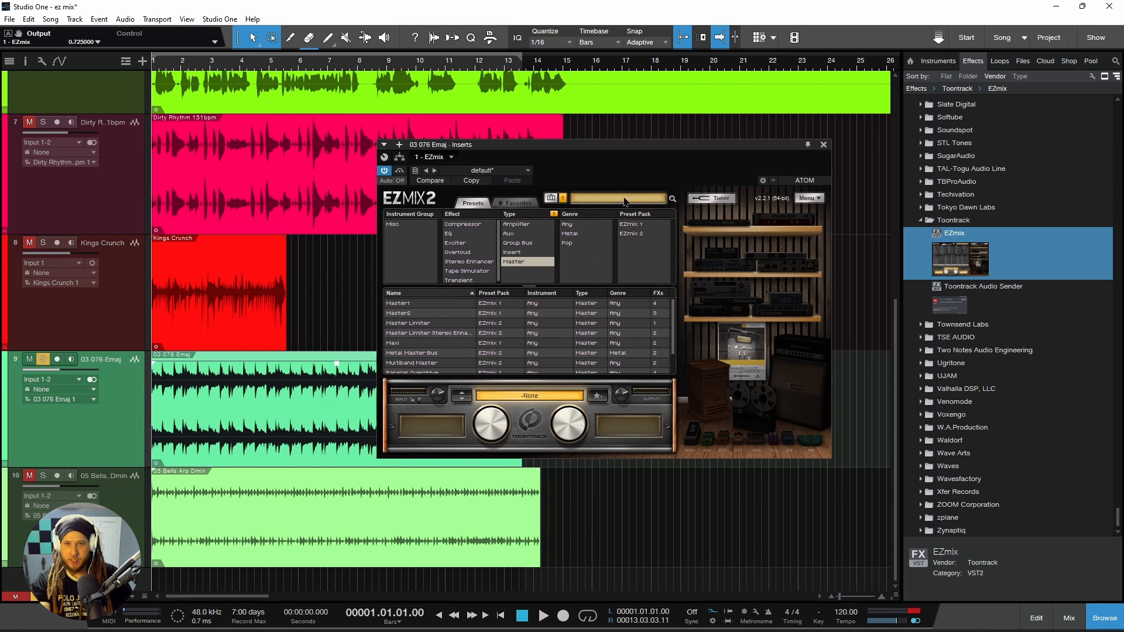
Load the Master1 preset in EZmix and play the 03 076 Emaj track through it
left_click(412, 304)
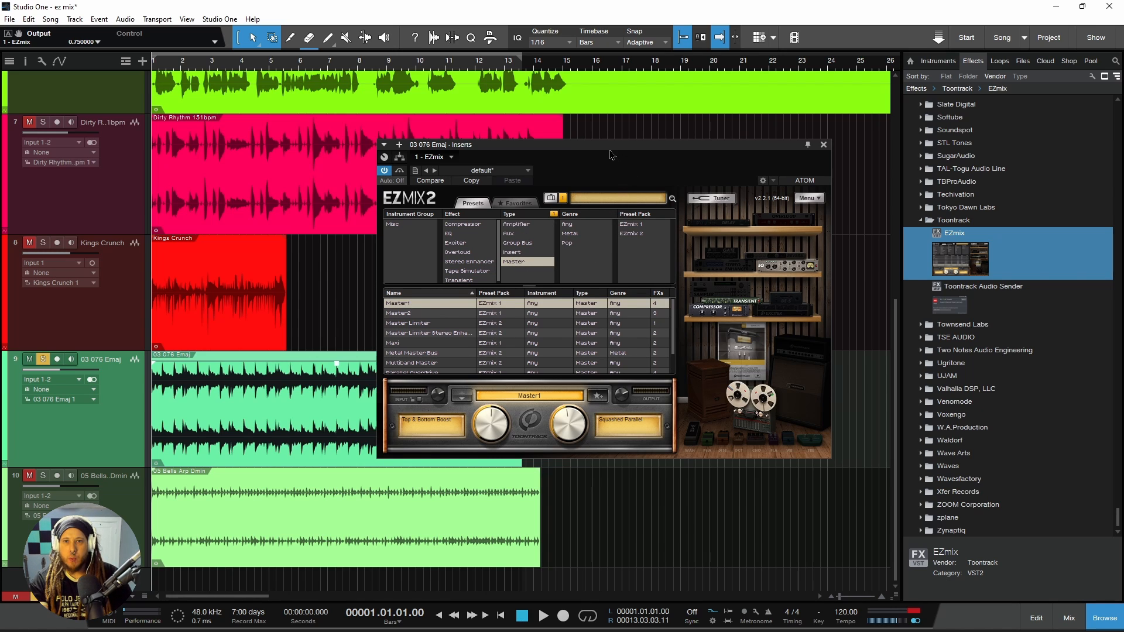
left_click_drag(611, 156, 624, 152)
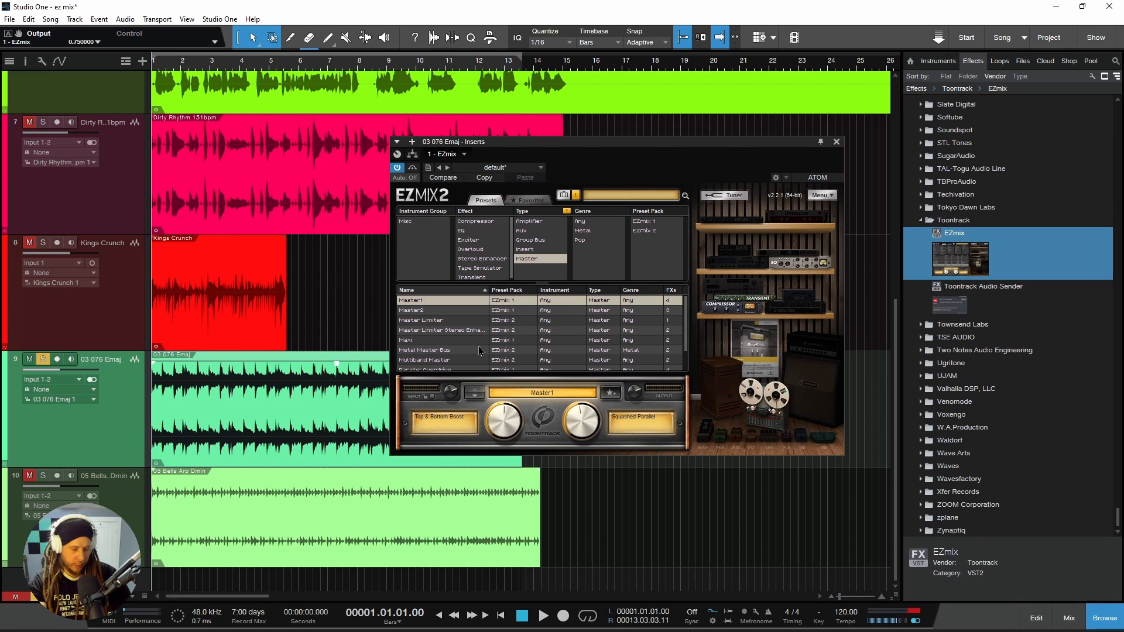
key("space")
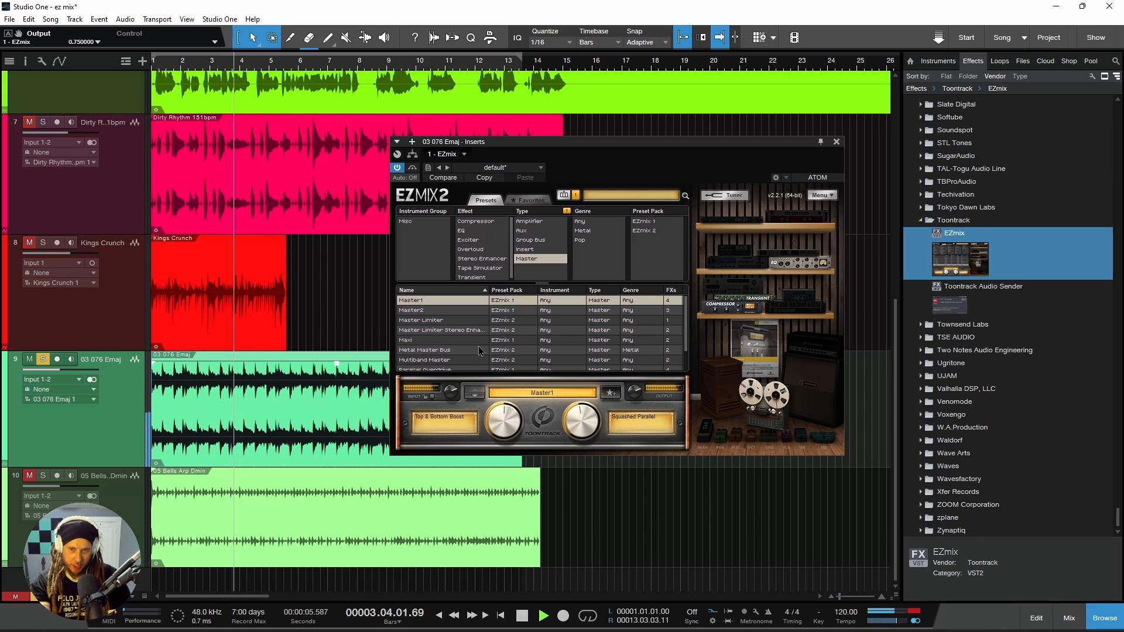
key("space")
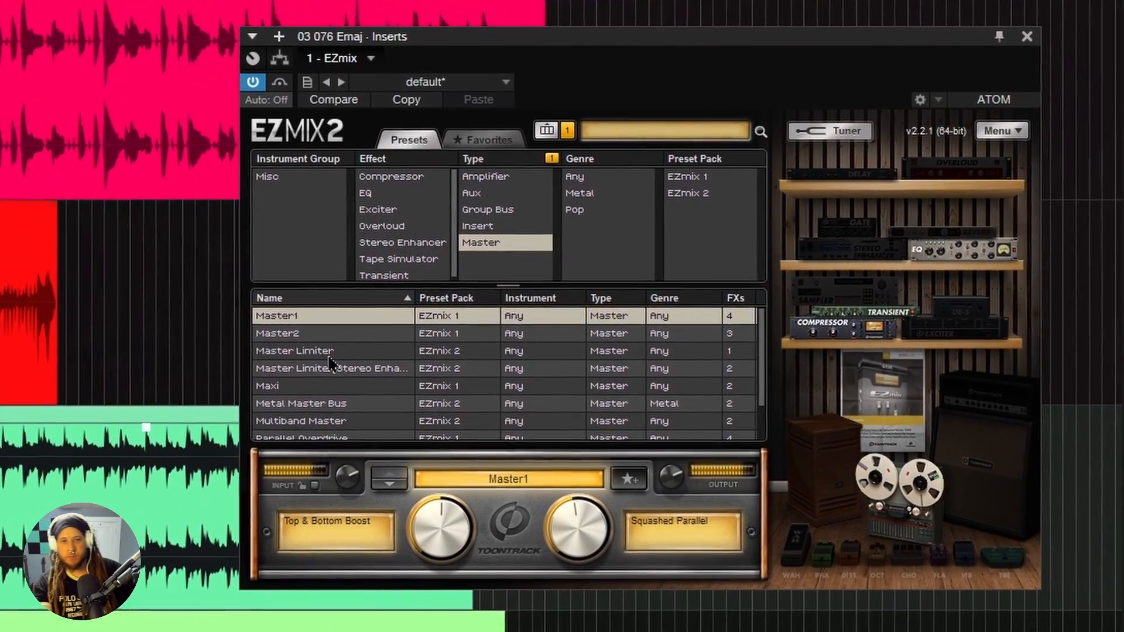
Audition the Master Limiter, Master Limiter Stereo Enhancer, Maxi, Multiband Master and Parallel Overdrive presets on the loop
left_click(329, 354)
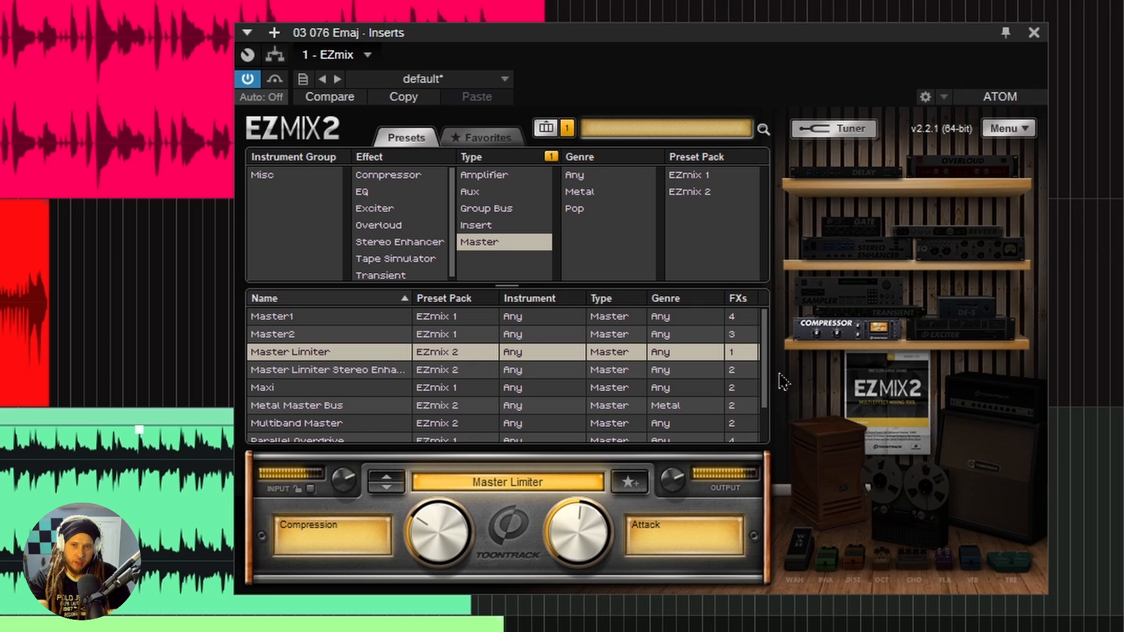
key("Down")
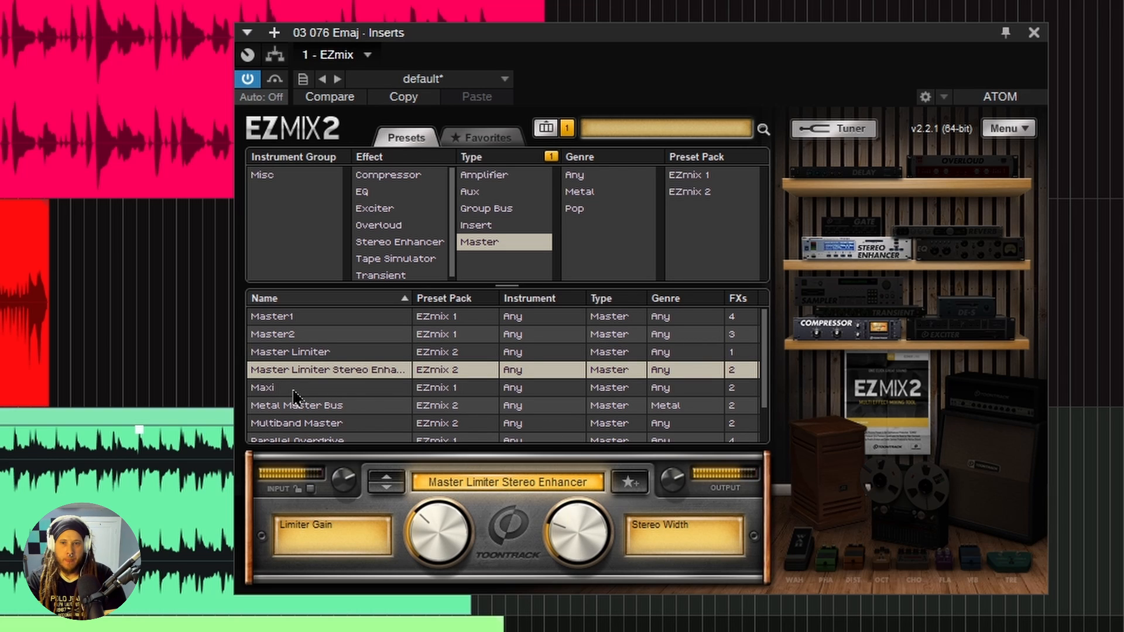
key("Down")
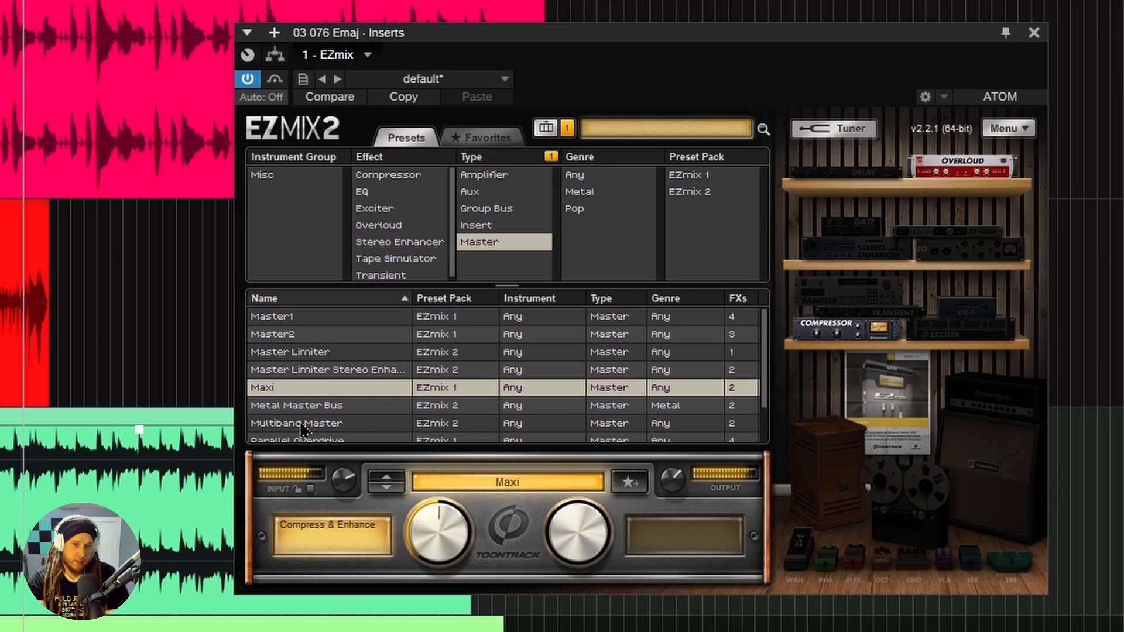
scroll(309, 401, "down", 1)
left_click(313, 391)
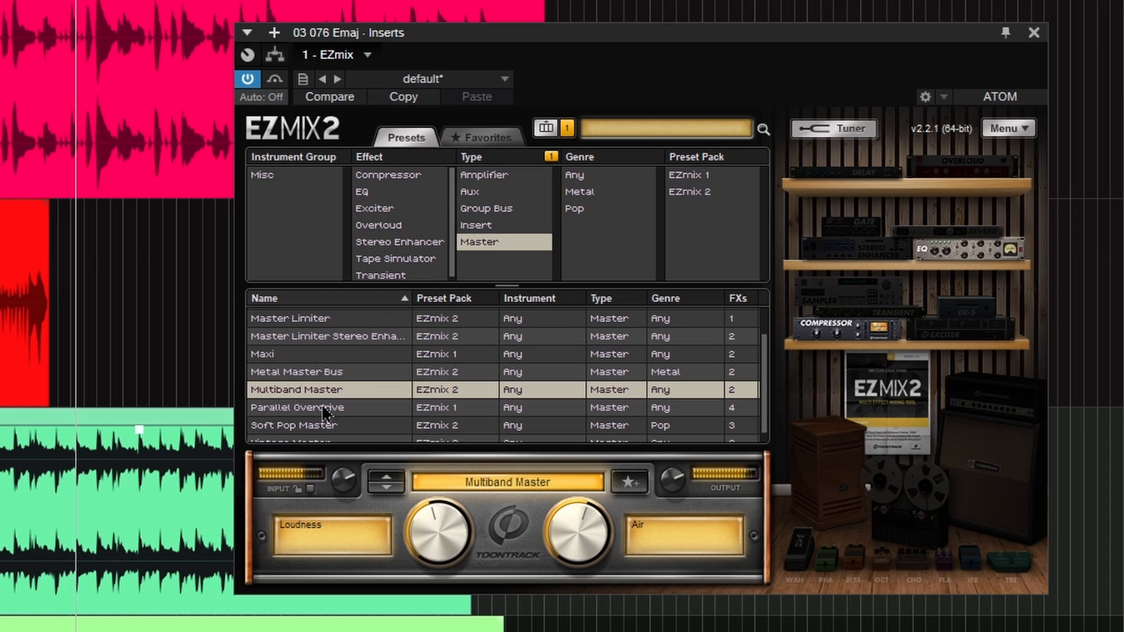
left_click(326, 408)
scroll(346, 383, "down", 1)
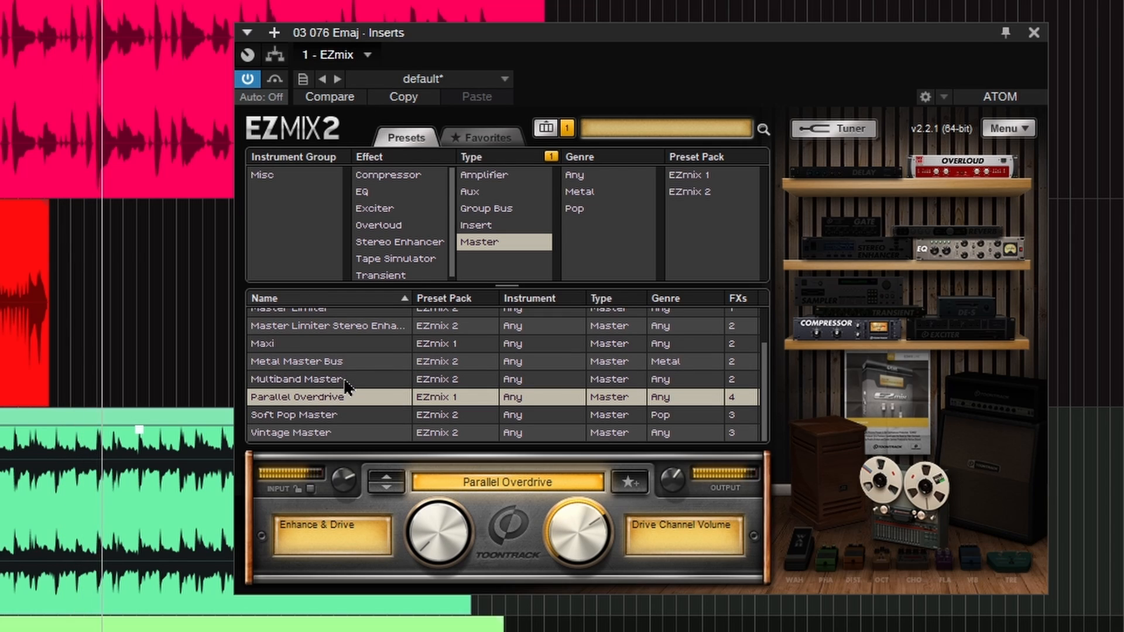
Load the Vintage Master preset, set its High and Low Filter to 34%, and adjust the Tape Drive amount
left_click(325, 436)
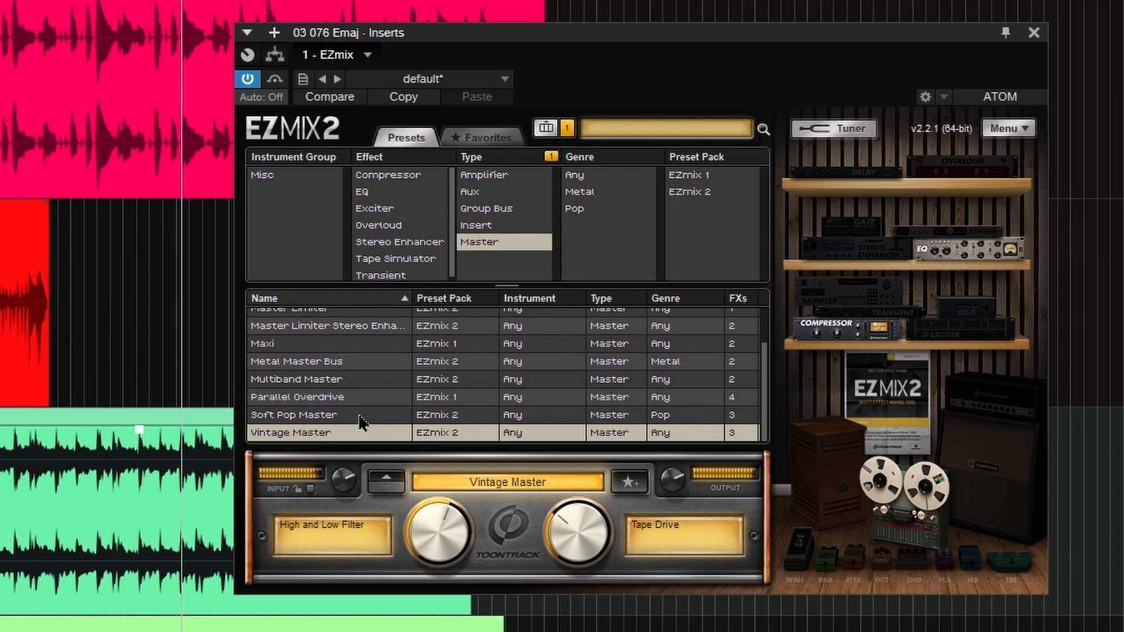
mouse_move(576, 541)
left_mouse_down()
mouse_move(584, 486)
mouse_move(585, 533)
left_mouse_up()
left_click_drag(427, 546, 427, 553)
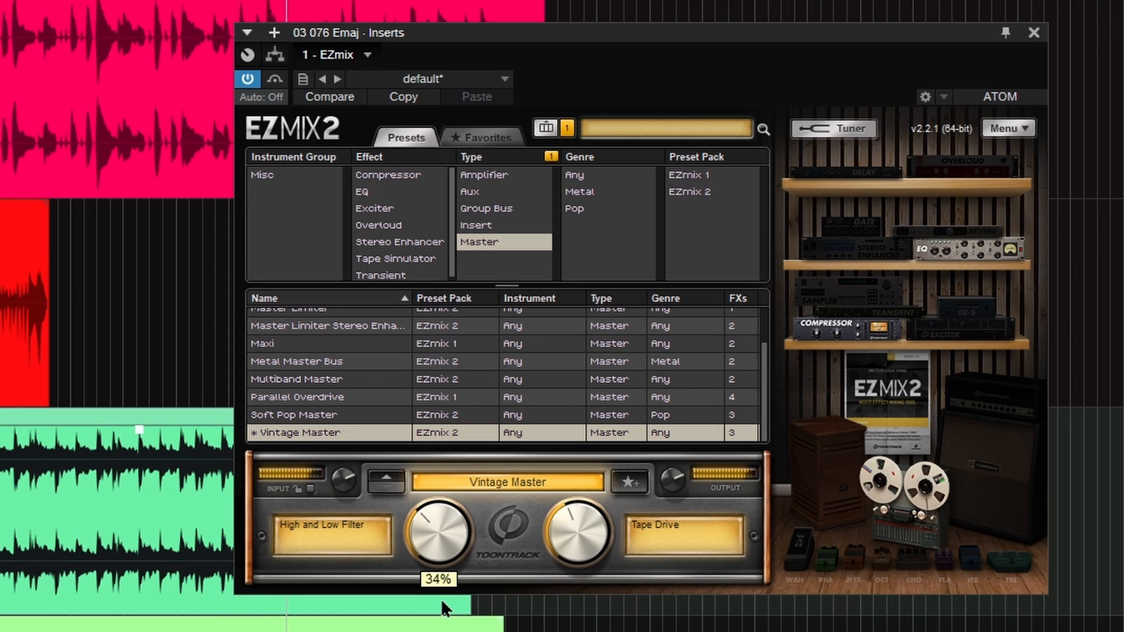
left_click_drag(596, 555, 597, 560)
mouse_move(665, 491)
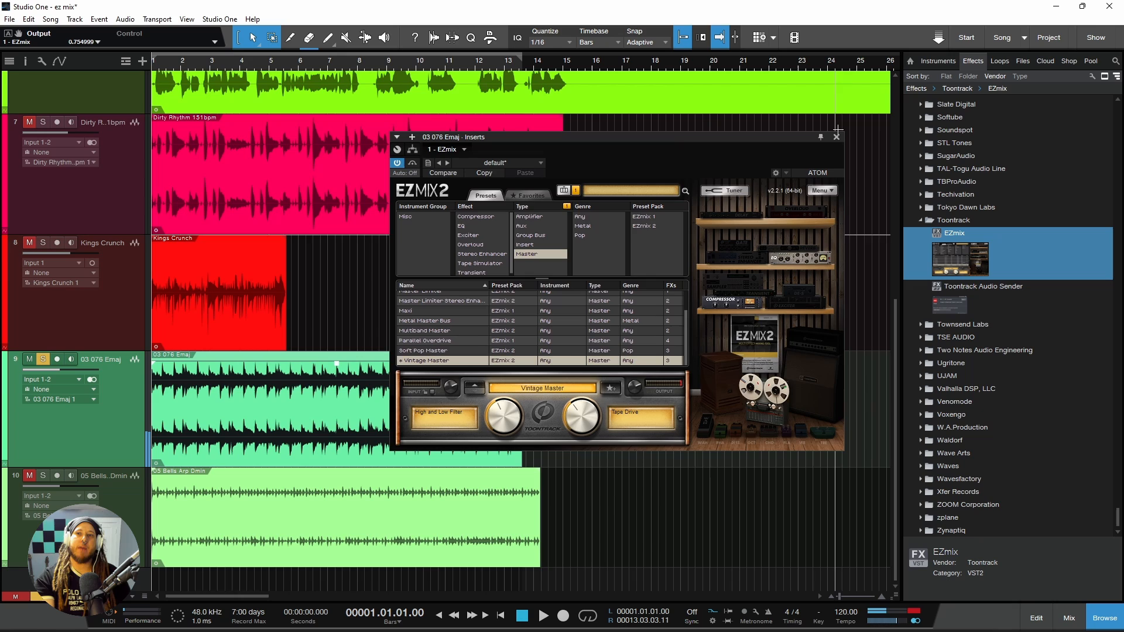
Close the plug-in window and play the 05 Bells Arp Dmin track soloed without effects
left_click(837, 136)
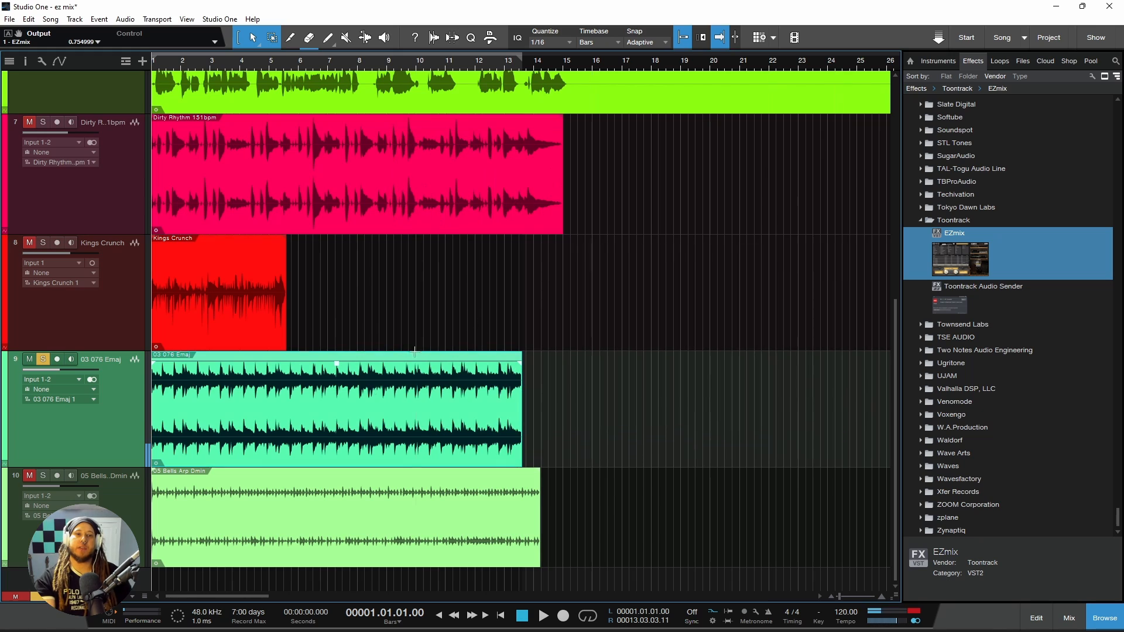
left_click(167, 529)
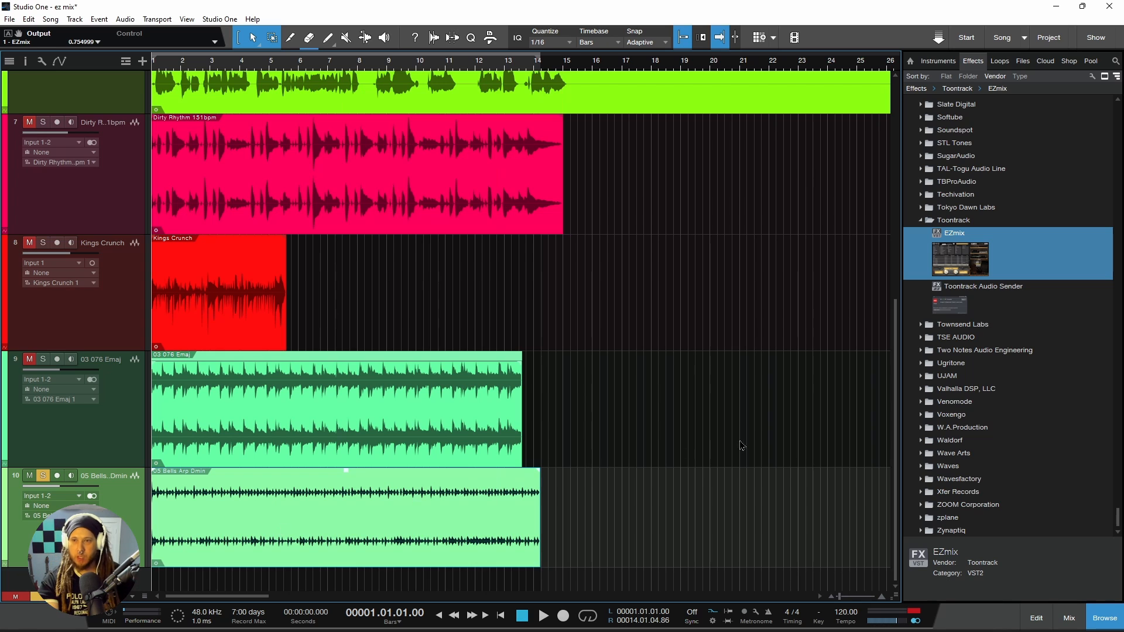
key("space")
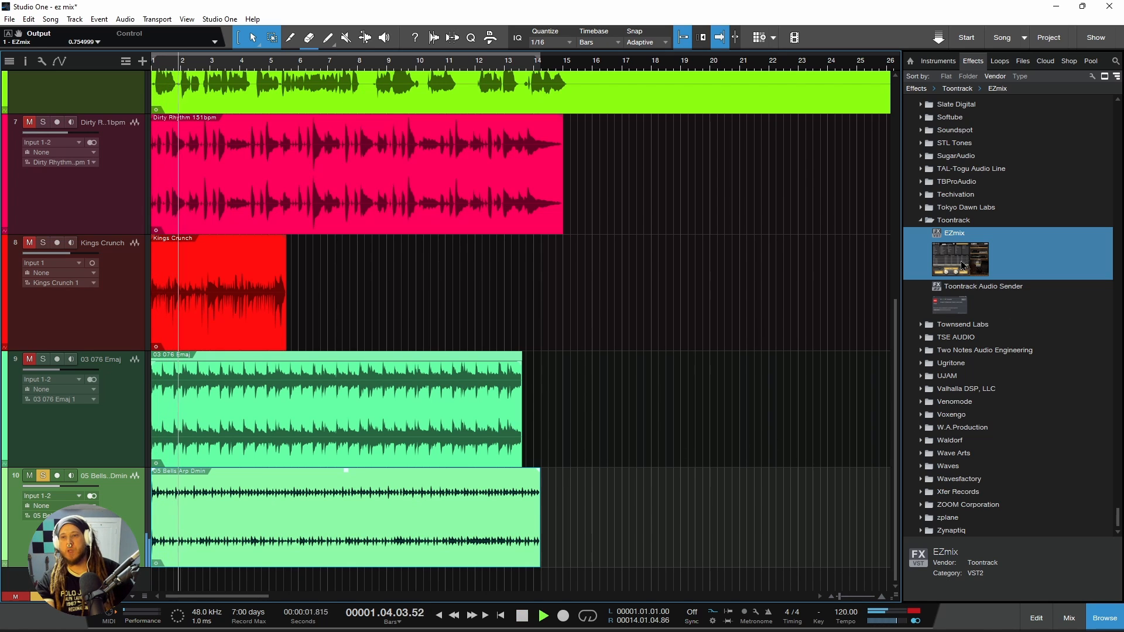
key("space")
Insert EZmix on the 05 Bells Arp Dmin track and play it with the 12-Bit Delay preset
left_click_drag(962, 265, 691, 350)
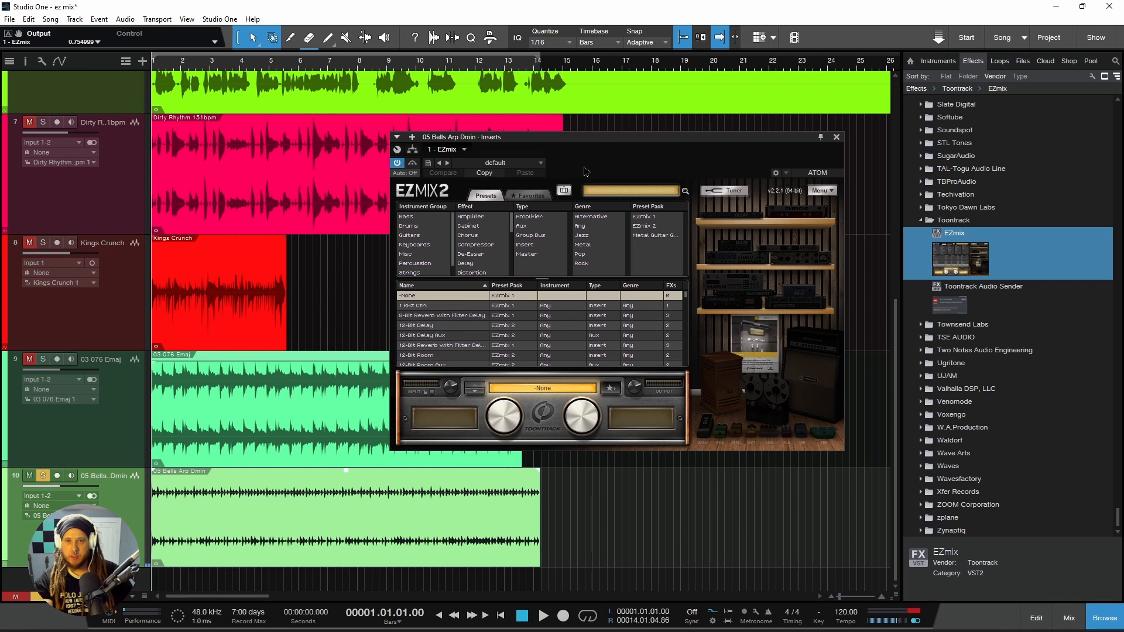
left_click_drag(603, 143, 594, 150)
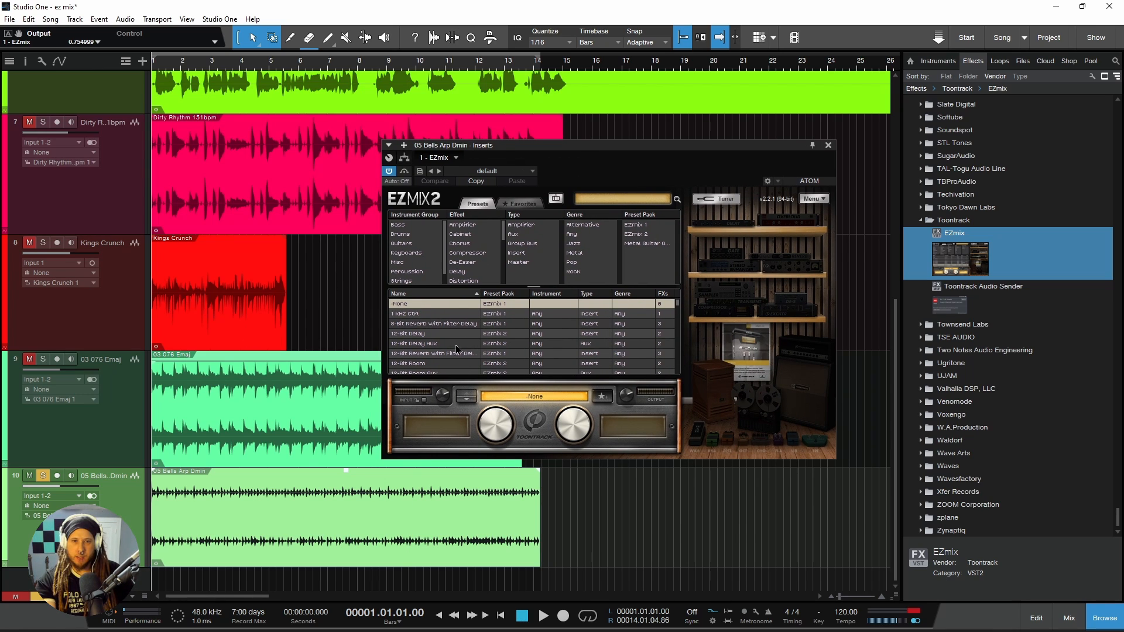
left_click(416, 336)
key("space")
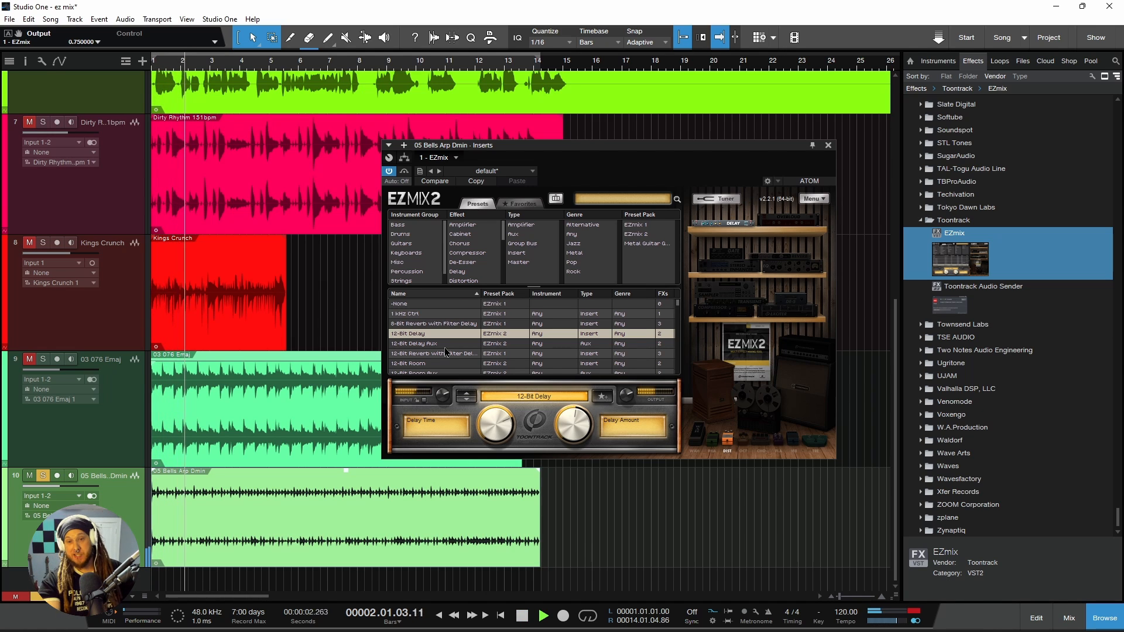
Audition the 12-Bit Room Aux preset on the bells, and load the 12-Bit Delay Aux preset
scroll(445, 352, "down", 1)
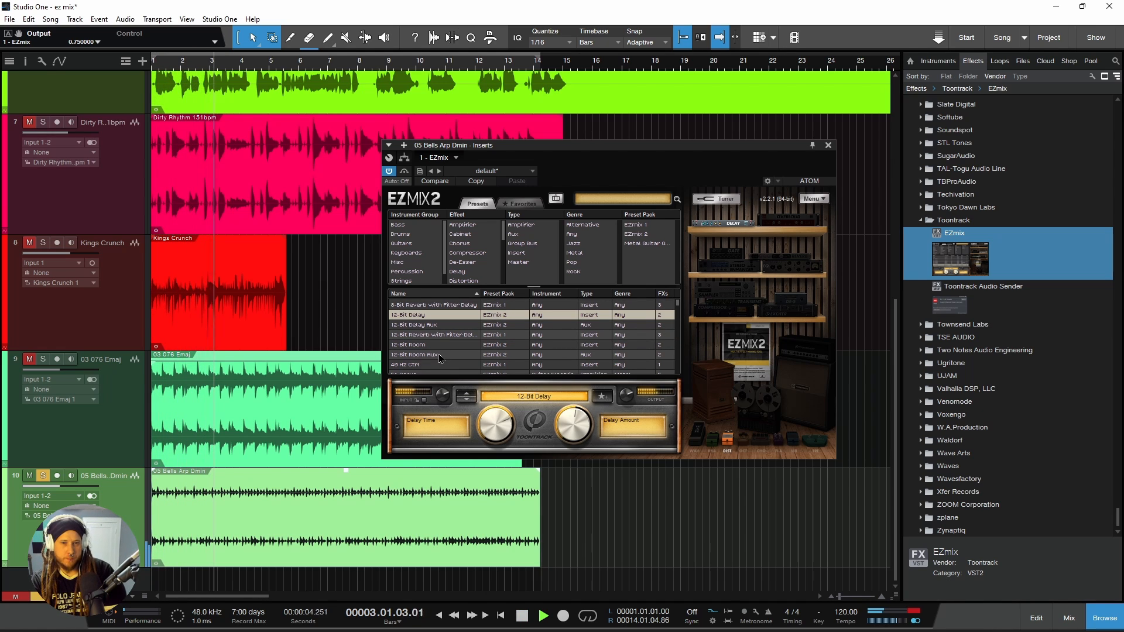
scroll(438, 358, "down", 2)
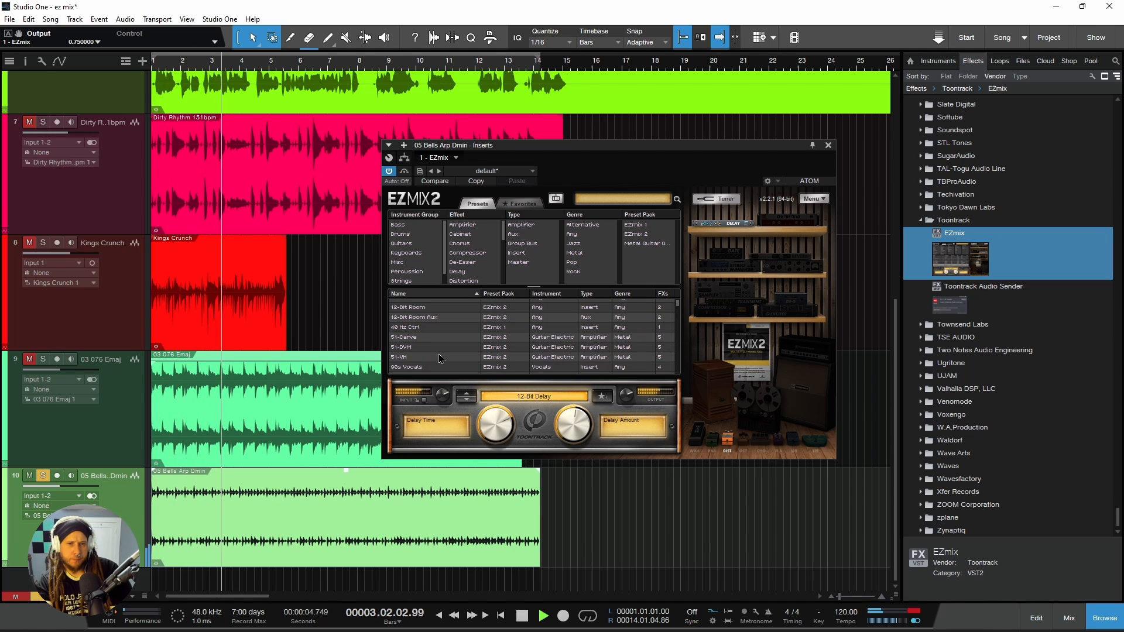
left_click(438, 318)
scroll(438, 331, "up", 2)
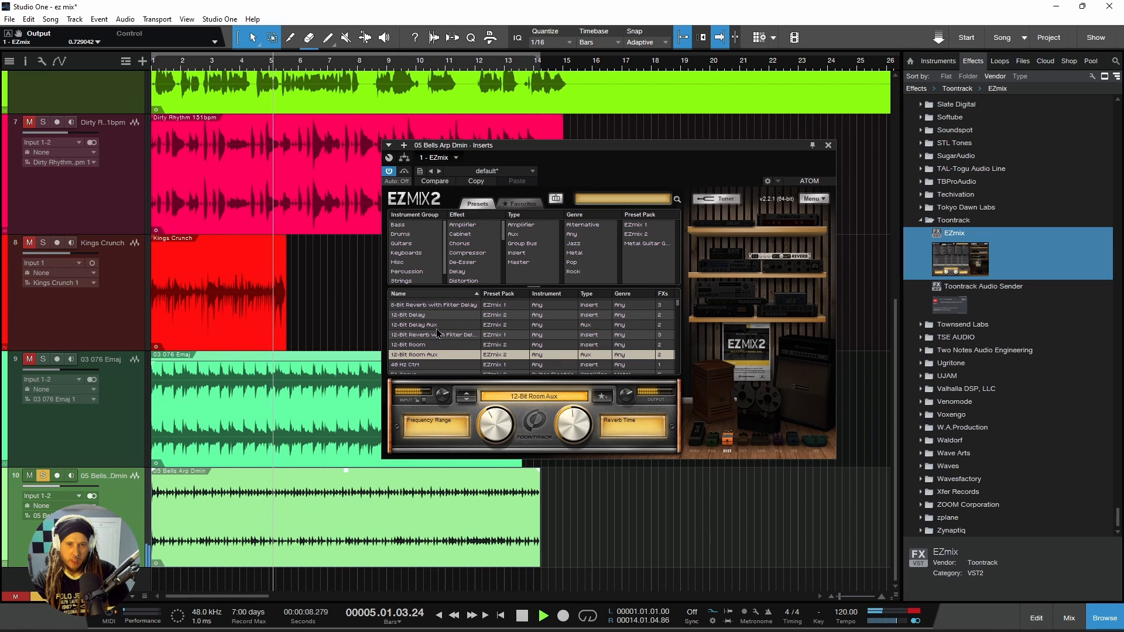
left_click(438, 325)
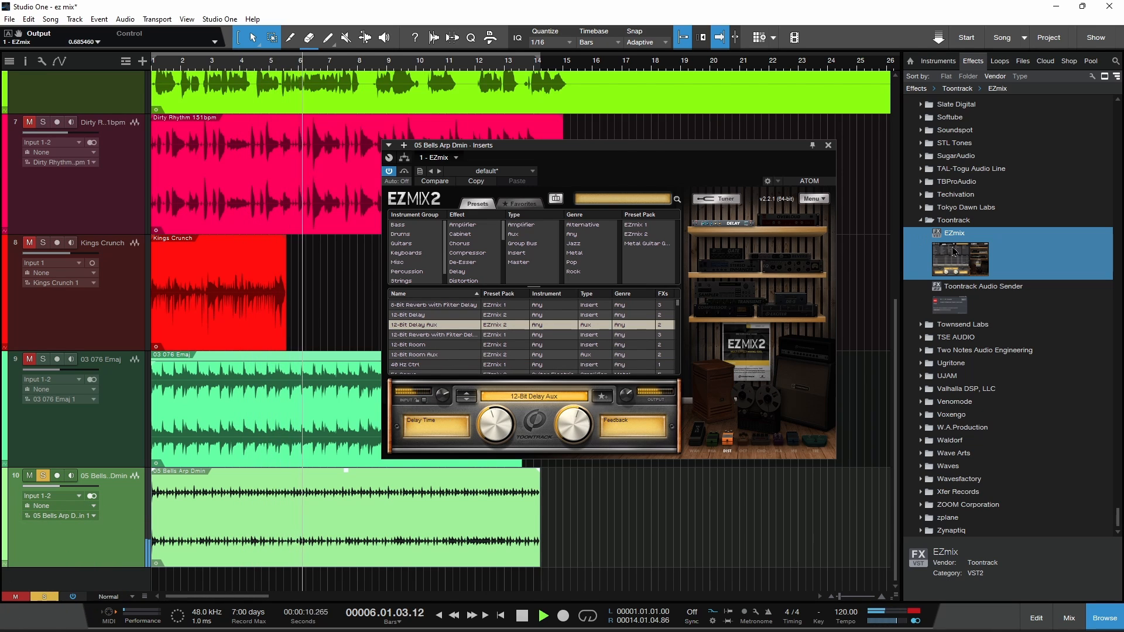
Add a second EZmix instance to the bells track, search its presets for "flan", and load Flanger
left_click_drag(954, 234, 484, 157)
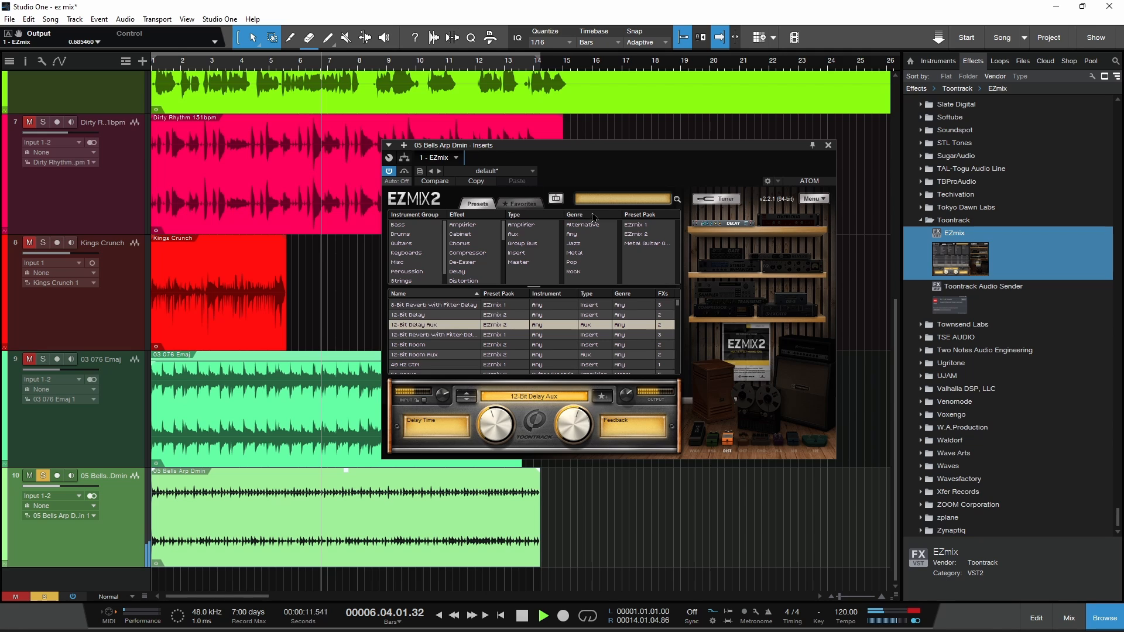
type("f")
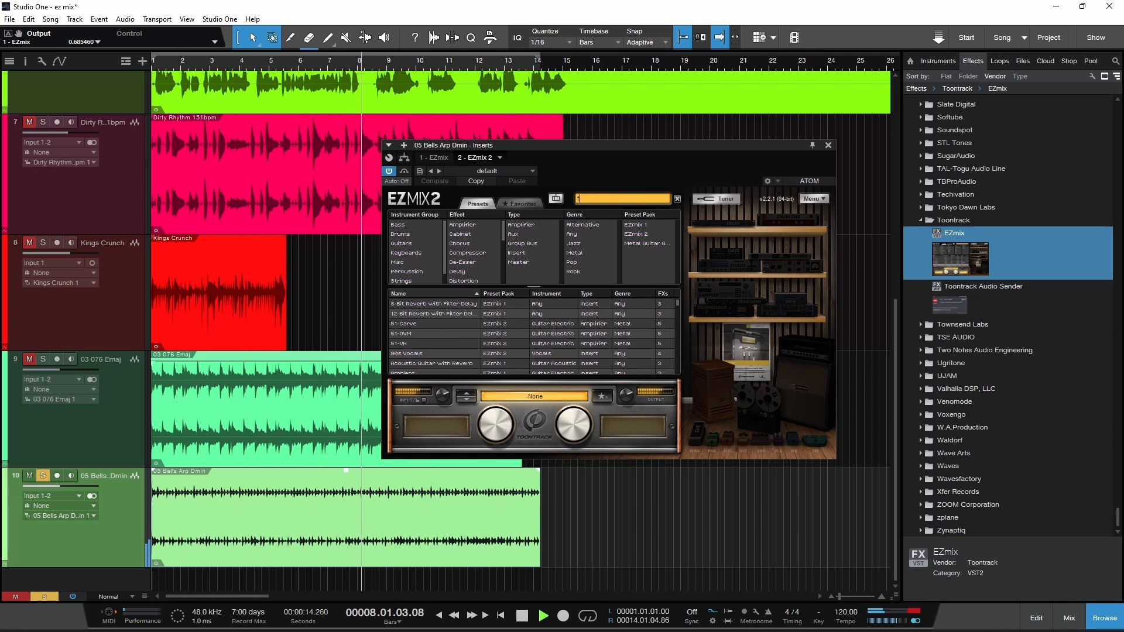
type("lan")
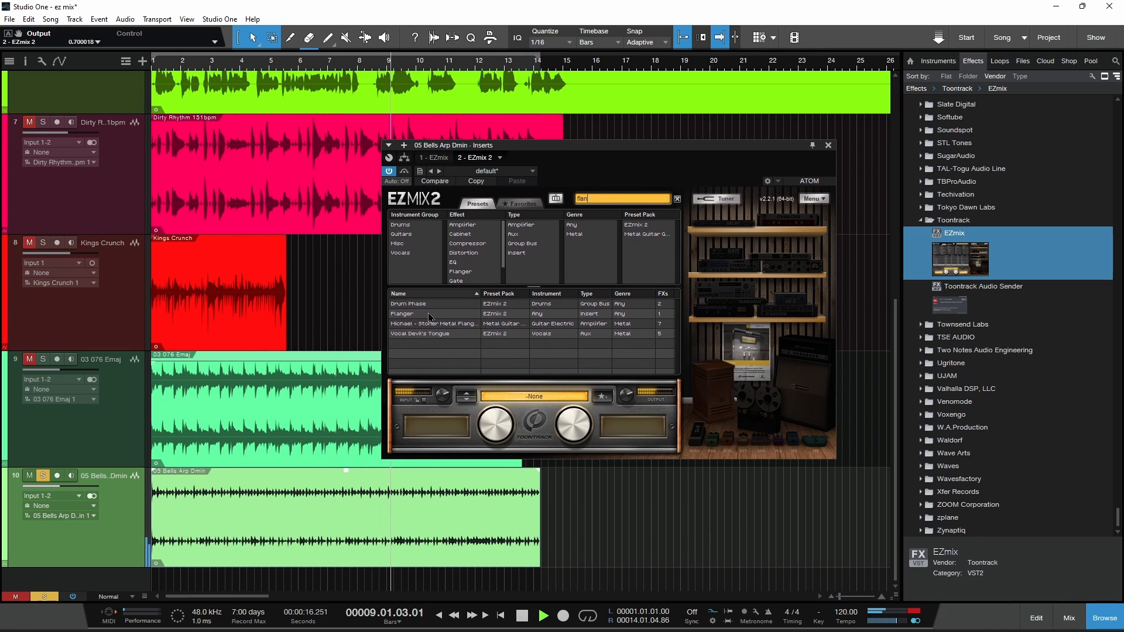
left_click(429, 317)
Set the Flanger preset's Flanger amount to about 0.56 and replay the bells track
left_click_drag(503, 146, 586, 149)
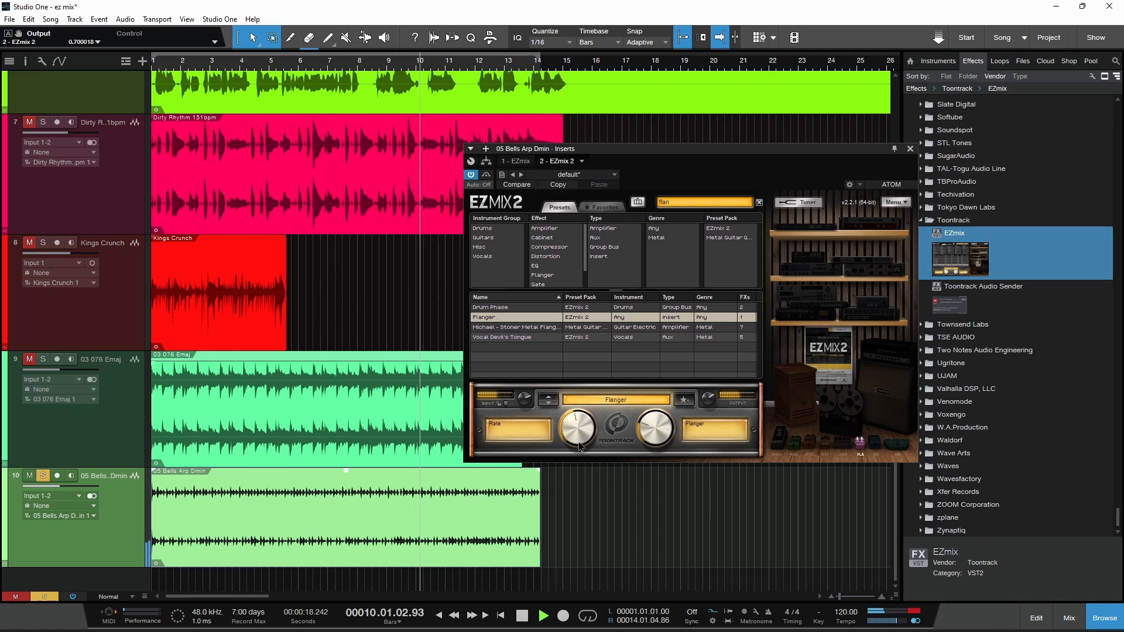
left_click_drag(655, 448, 656, 444)
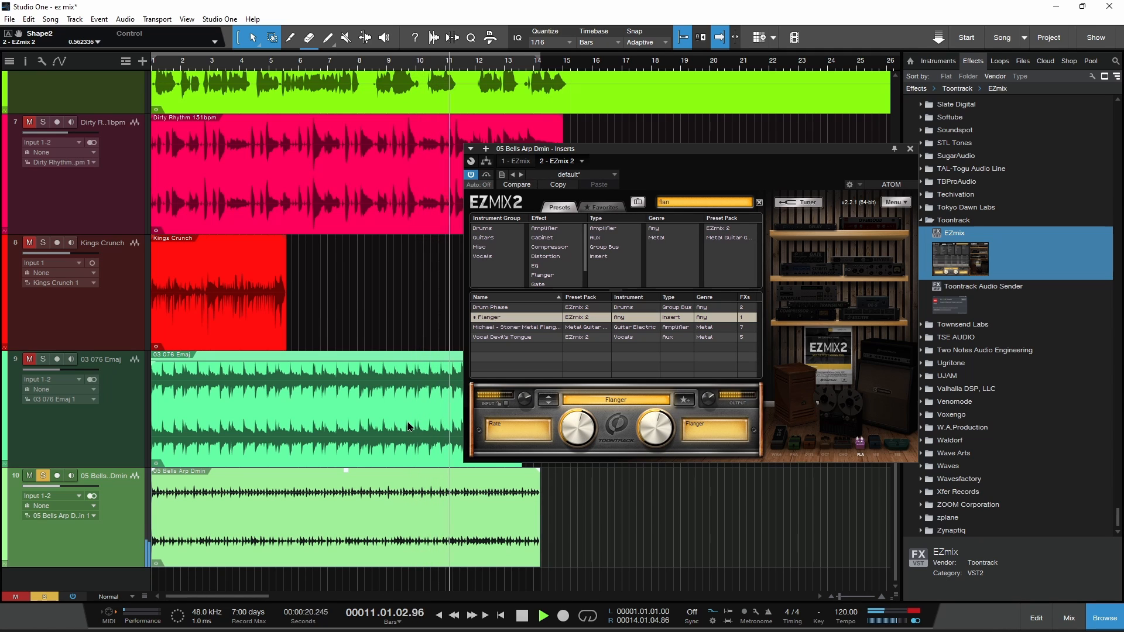
key("space")
key("space")
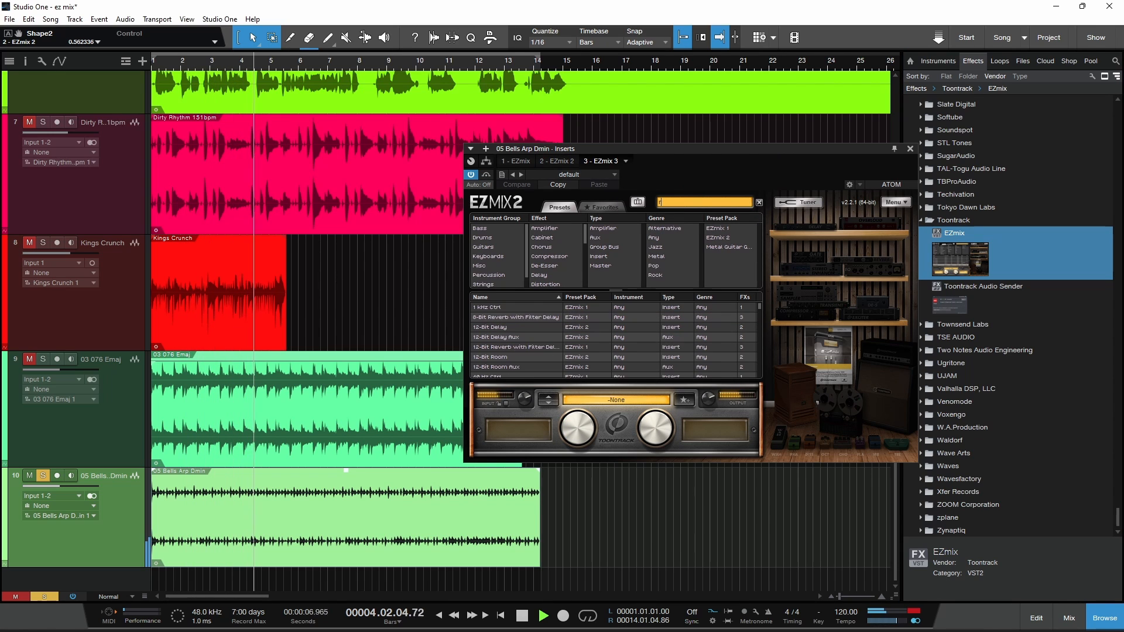
In a third EZmix instance, search for "rev" and audition 12-Bit Reverb with Filter Delay, 8-Bit Reverb with Filter Delay and Ambient
type("ev")
left_click(524, 317)
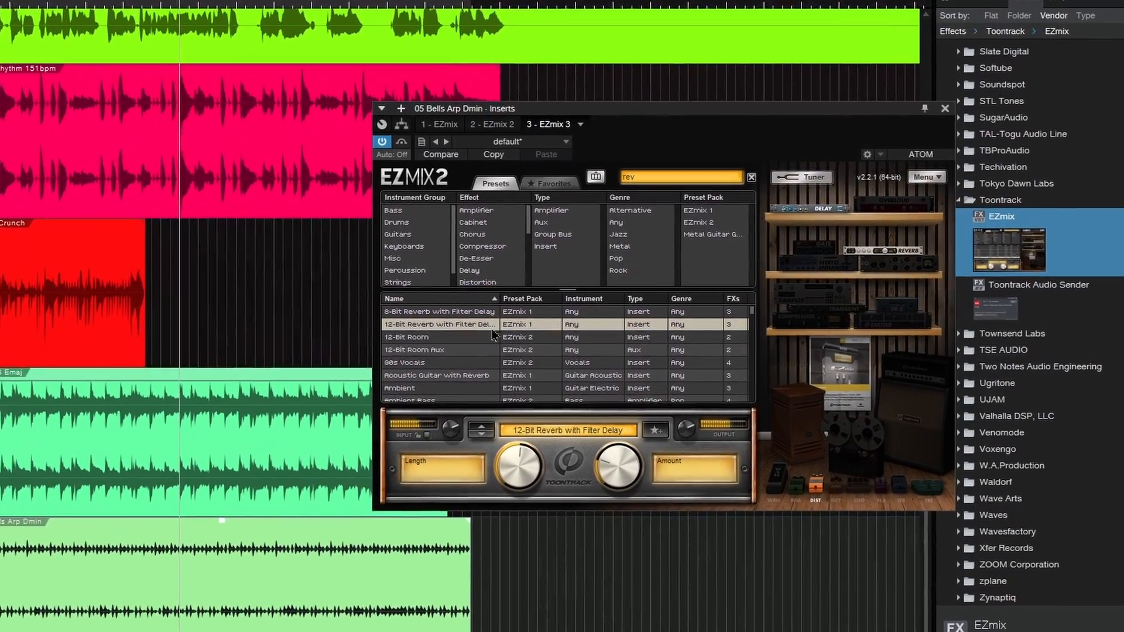
key("Up")
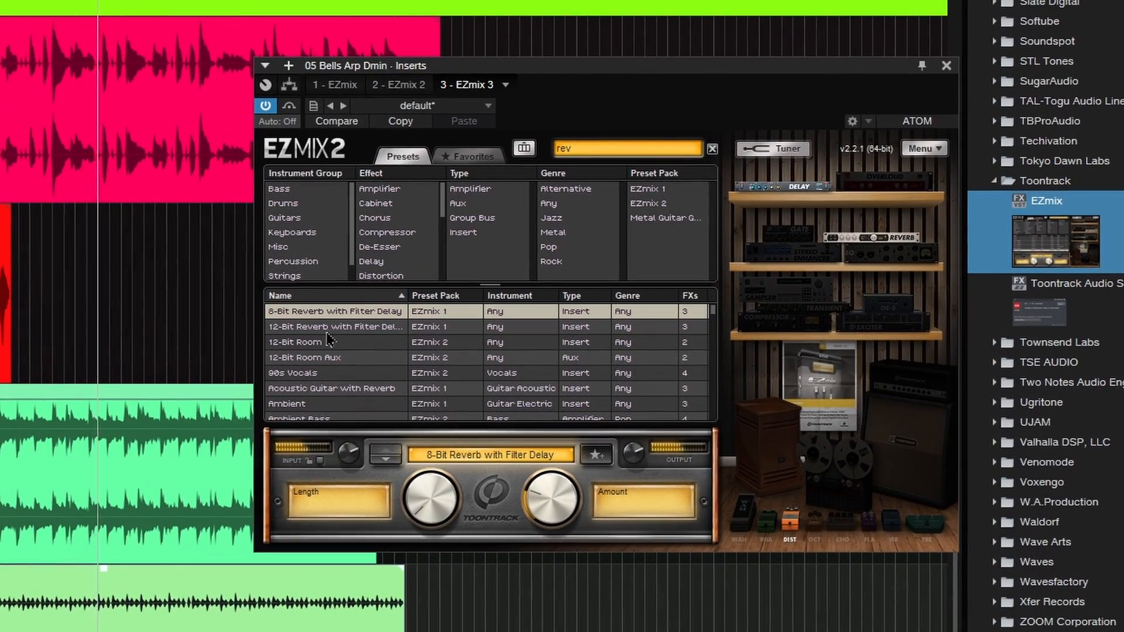
scroll(331, 360, "down", 1)
left_click(334, 377)
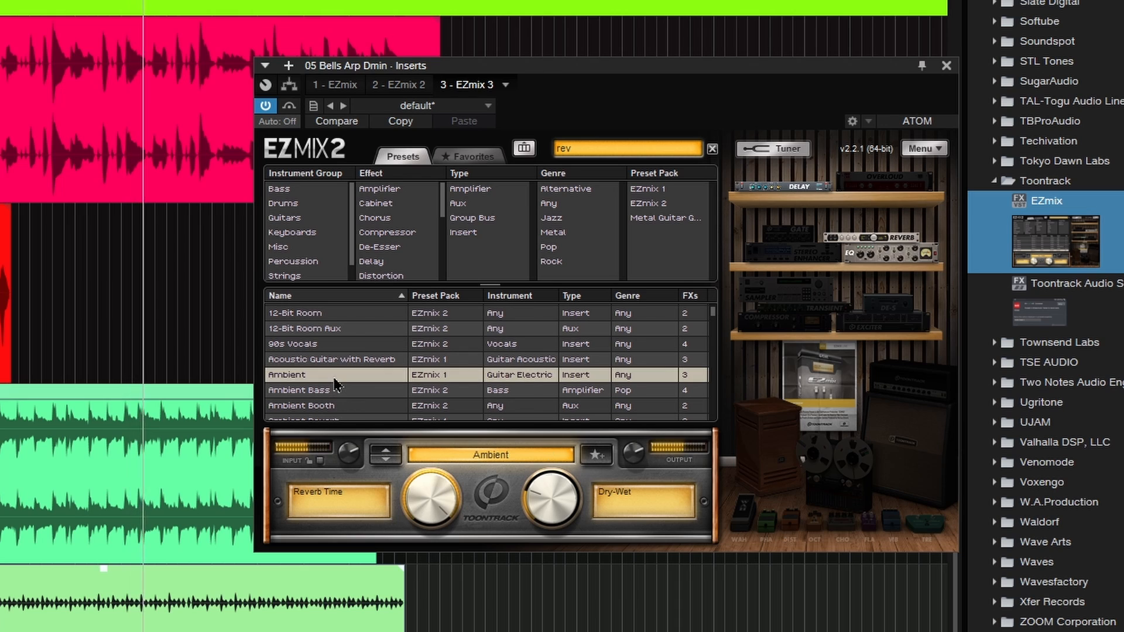
Load the Ambient Bass preset, adjust its Reverb amount, and set its Delay to 30%
scroll(337, 380, "down", 1)
left_click(337, 361)
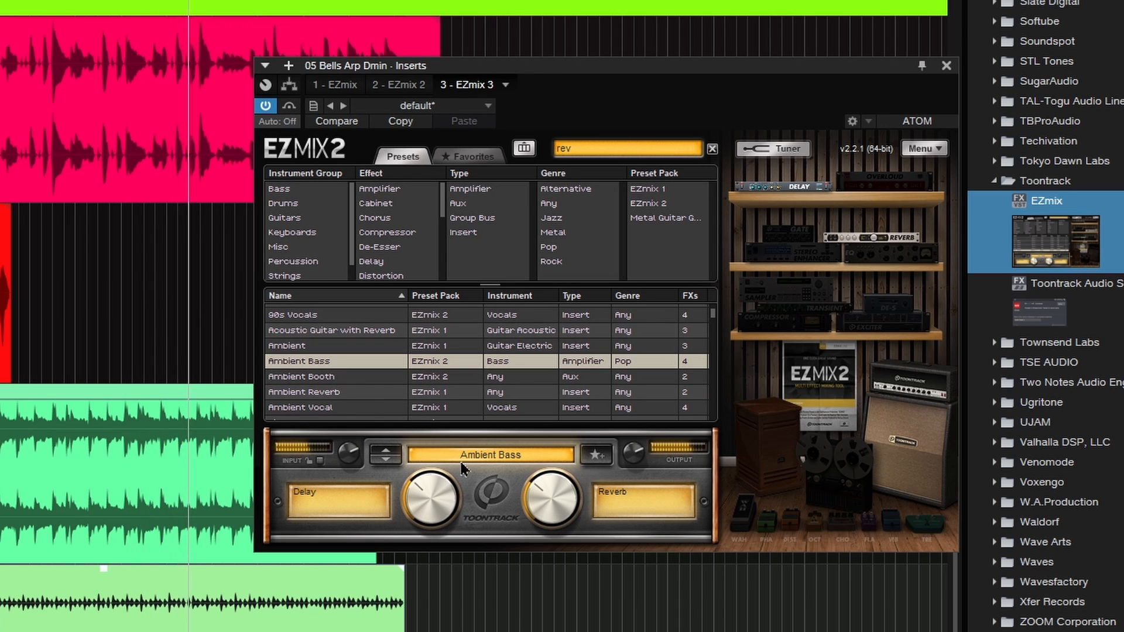
left_click_drag(545, 494, 545, 511)
left_click_drag(431, 498, 431, 493)
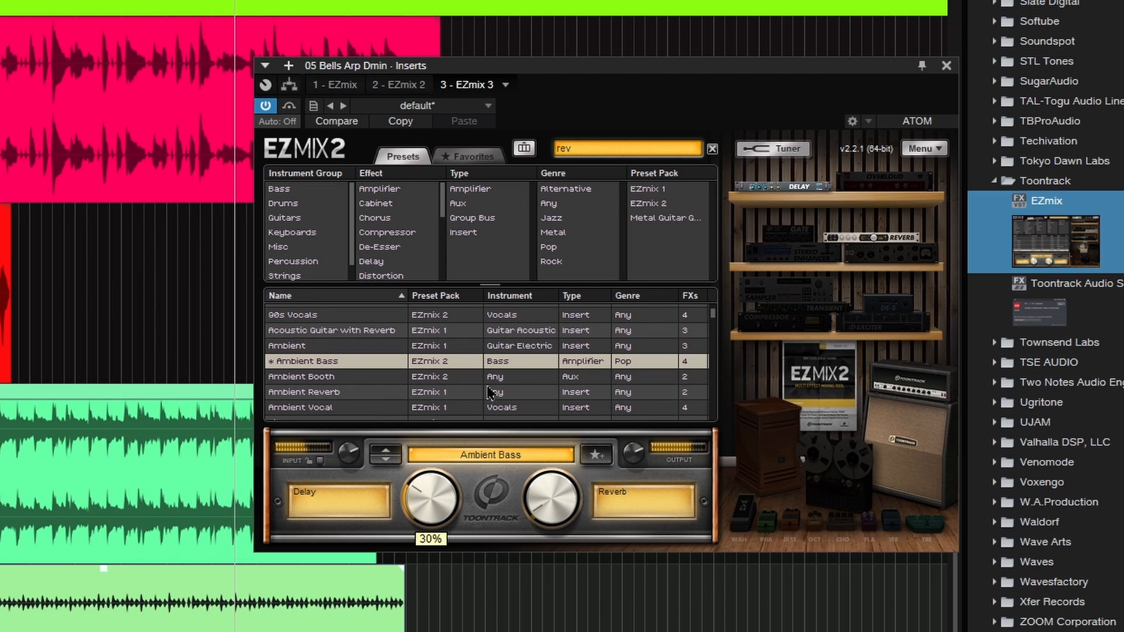
Load the Ambient Reverb preset from the "rev" search results in the third EZmix instance
scroll(489, 393, "down", 1)
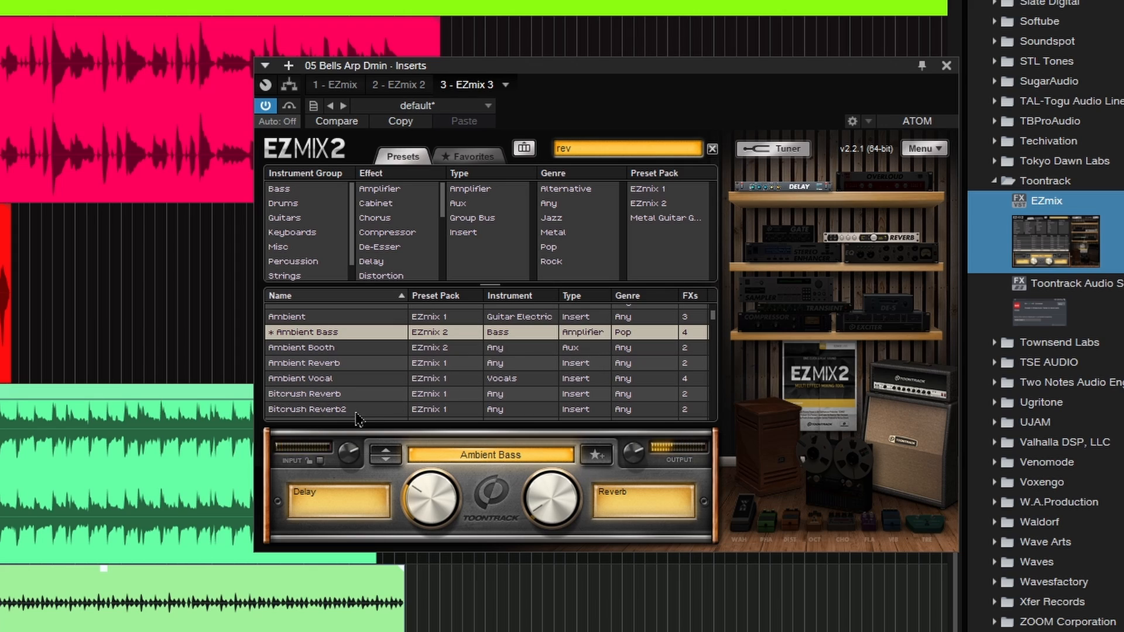
scroll(336, 396, "down", 1)
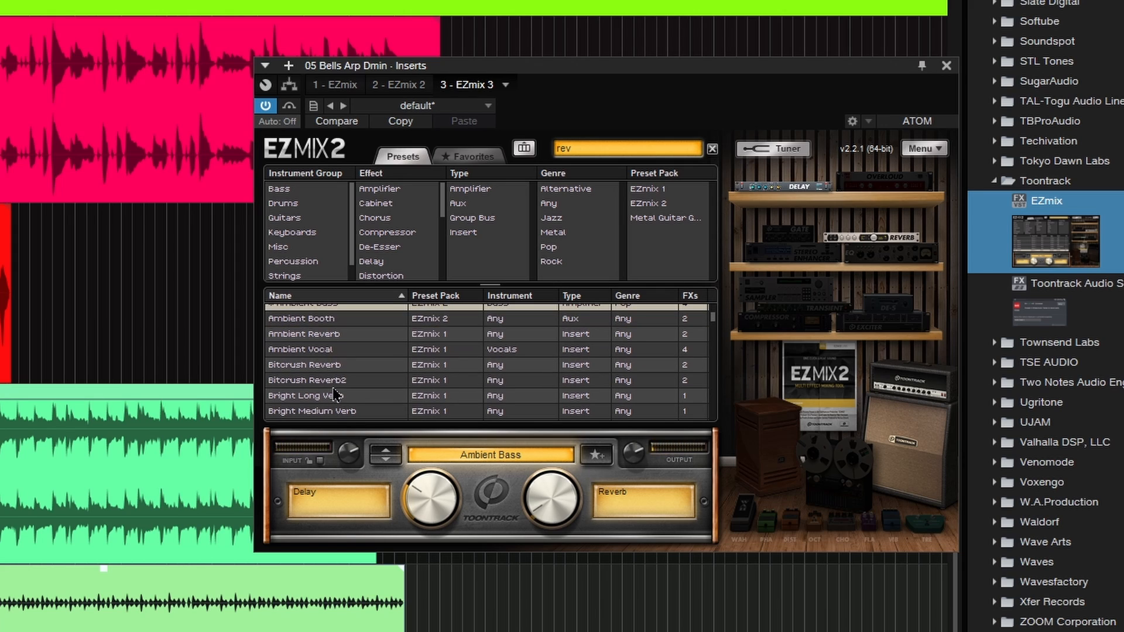
left_click(317, 337)
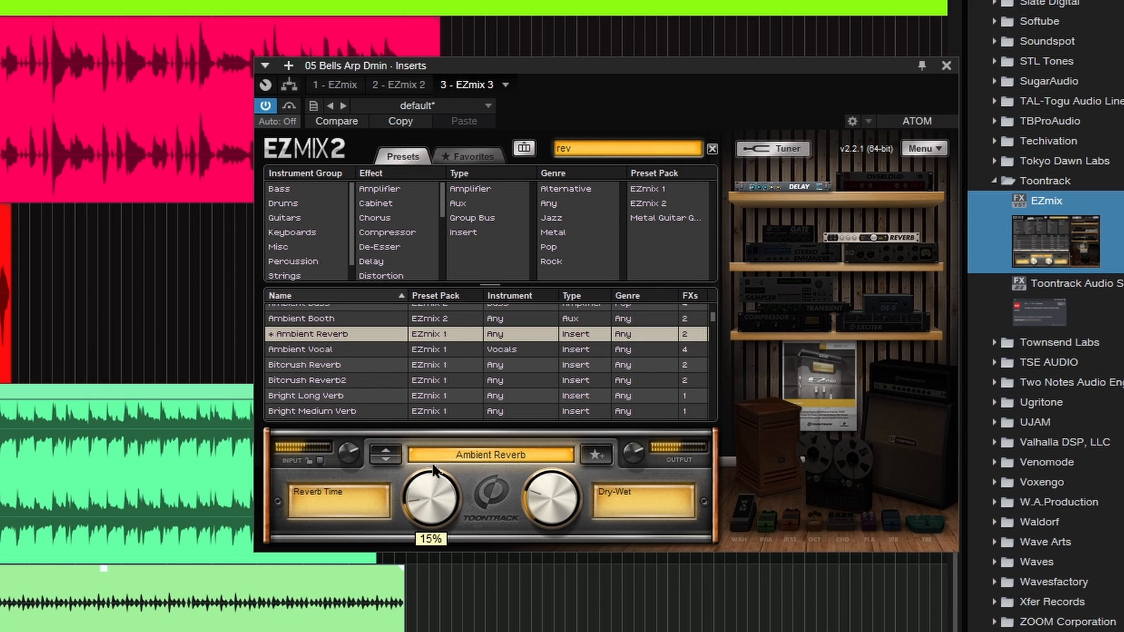
Raise Ambient Reverb's Reverb Time and Dry-Wet amounts, and compare the bells track with the third EZmix instance bypassed and active
left_click_drag(429, 494, 423, 475)
mouse_move(638, 464)
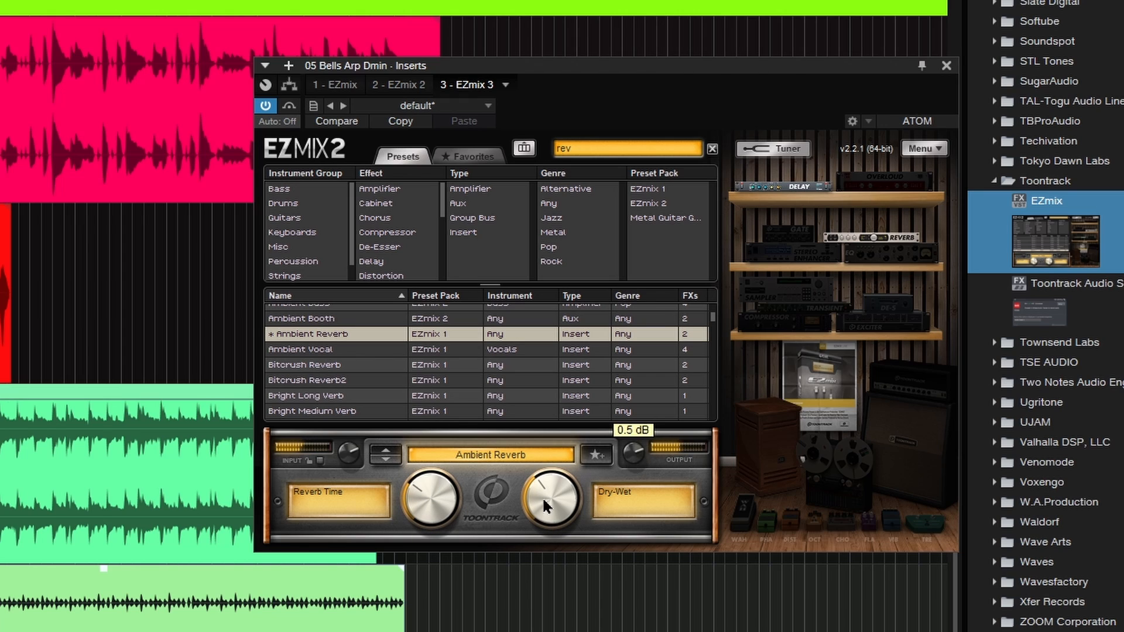
mouse_move(544, 499)
left_mouse_down()
mouse_move(542, 485)
mouse_move(541, 495)
left_mouse_up()
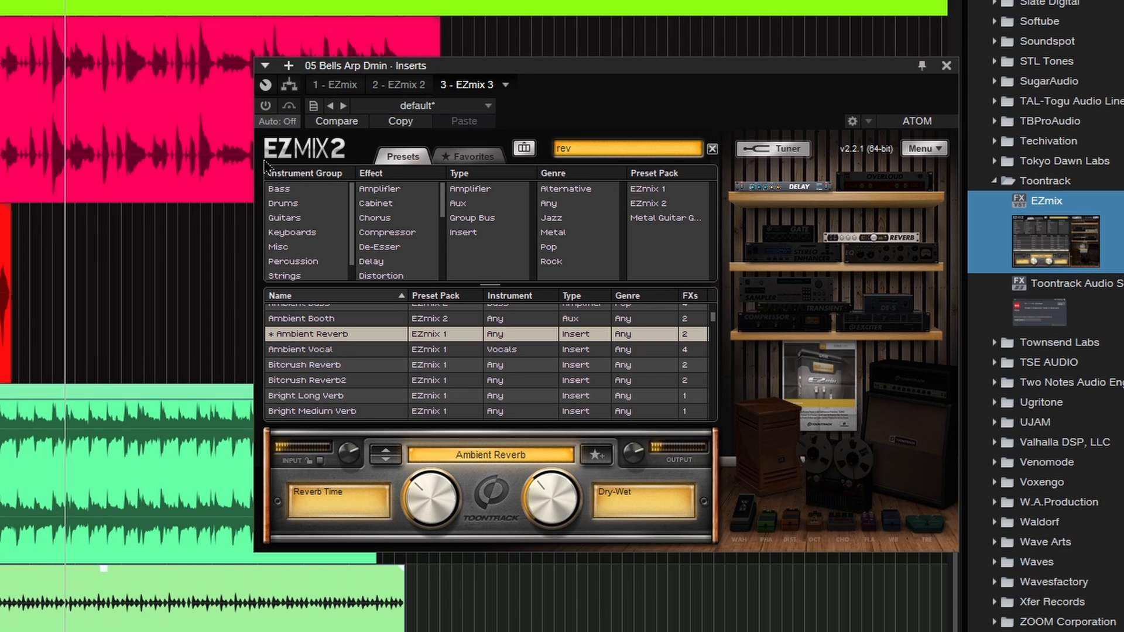
left_click(265, 106)
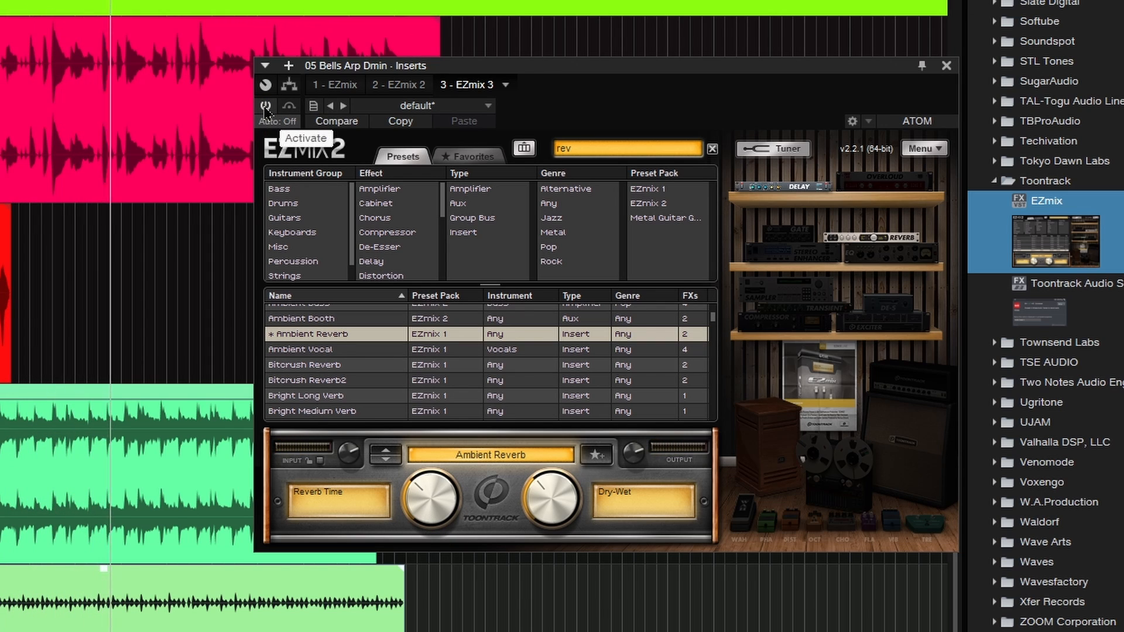
left_click(265, 106)
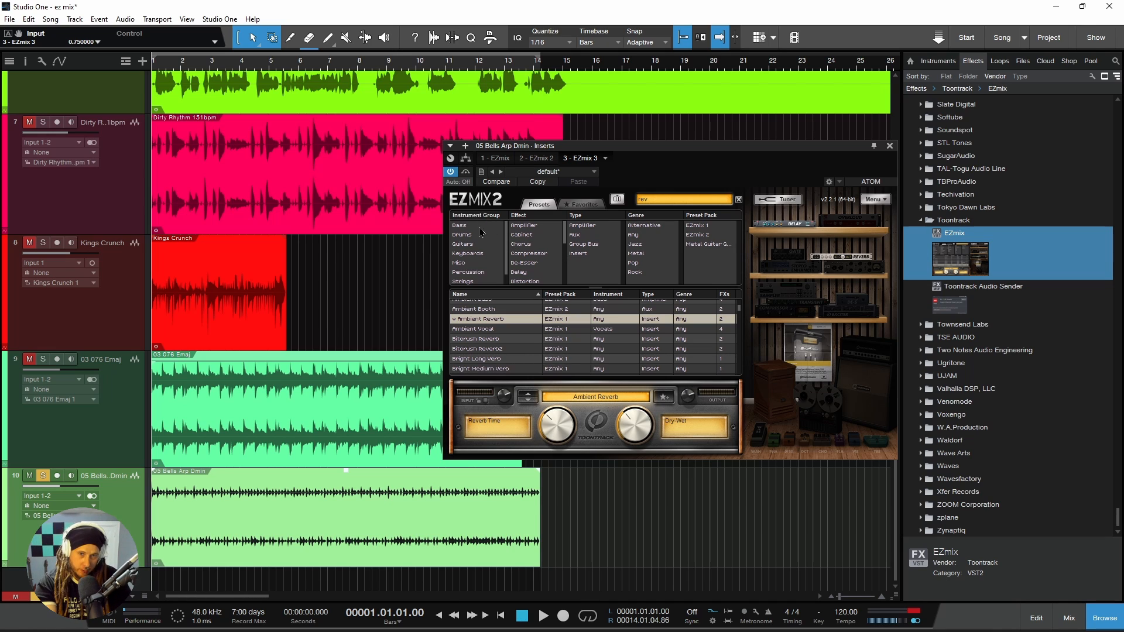
Browse the "rev" presets by instrument group, filtering for Drums, Keyboards, Misc, Percussion and Vocals
left_click(462, 233)
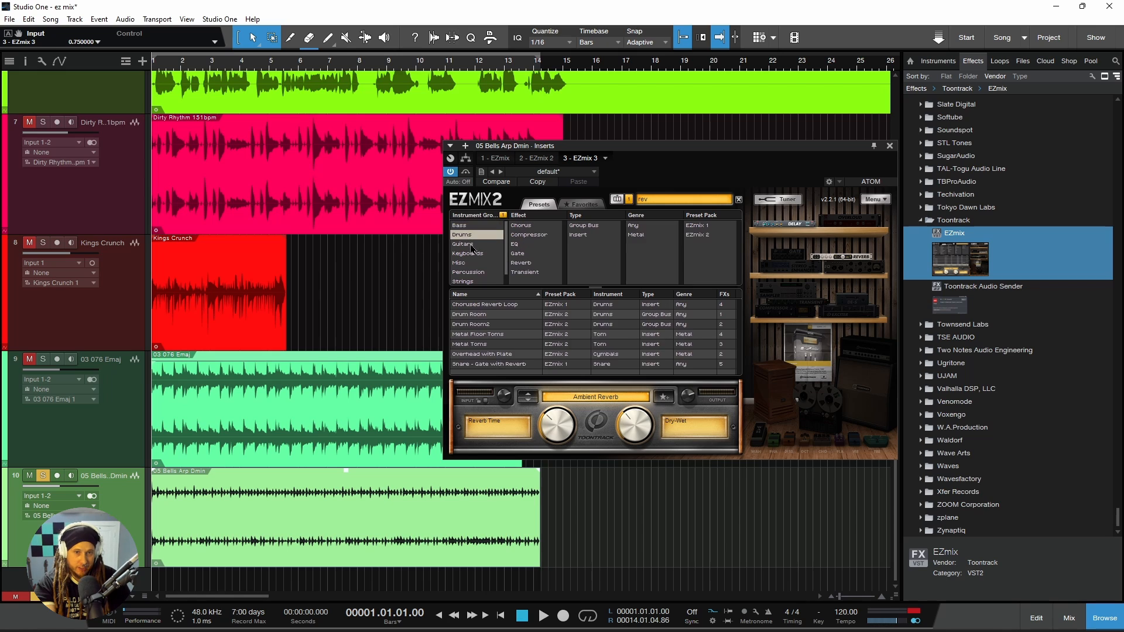
left_click(479, 257)
left_click(458, 262)
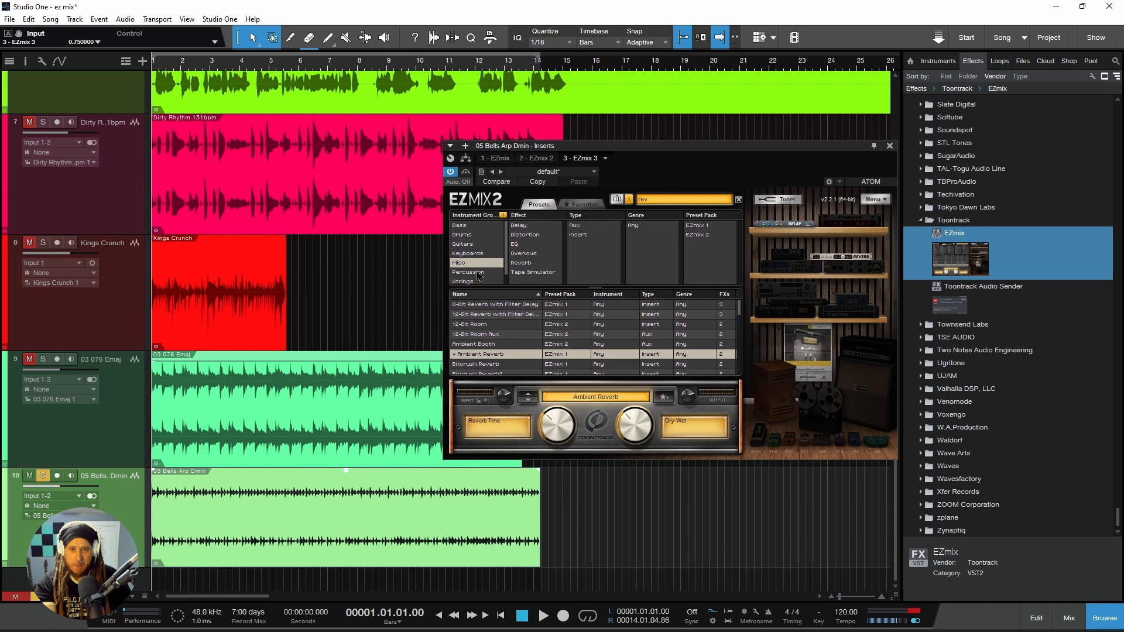
left_click(468, 272)
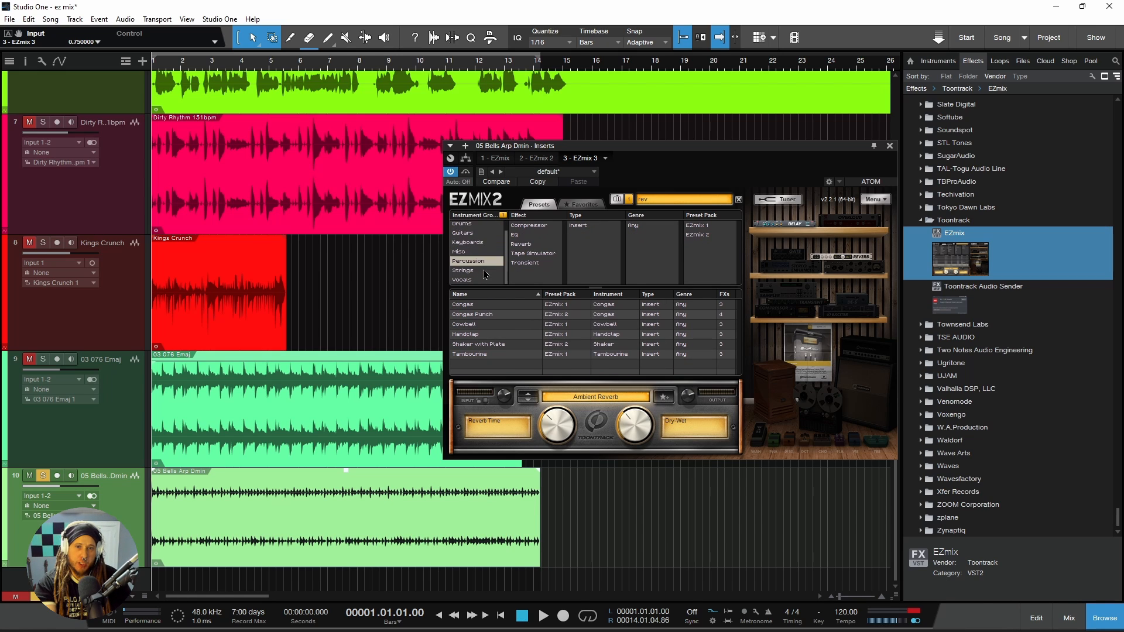
left_click(479, 281)
left_click(478, 283)
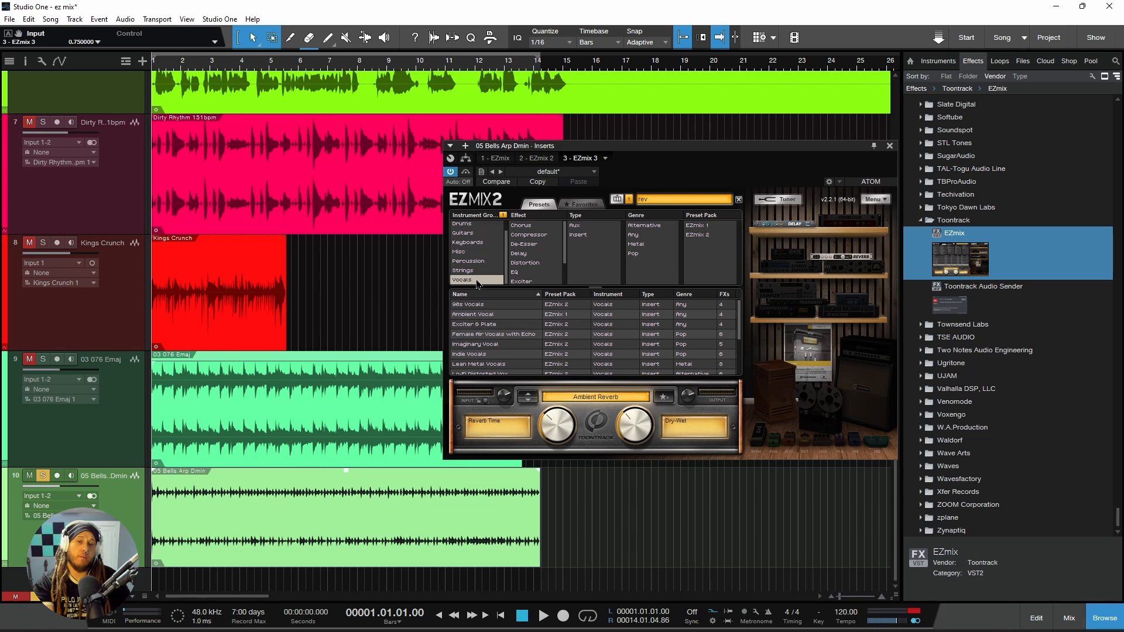
left_click(476, 261)
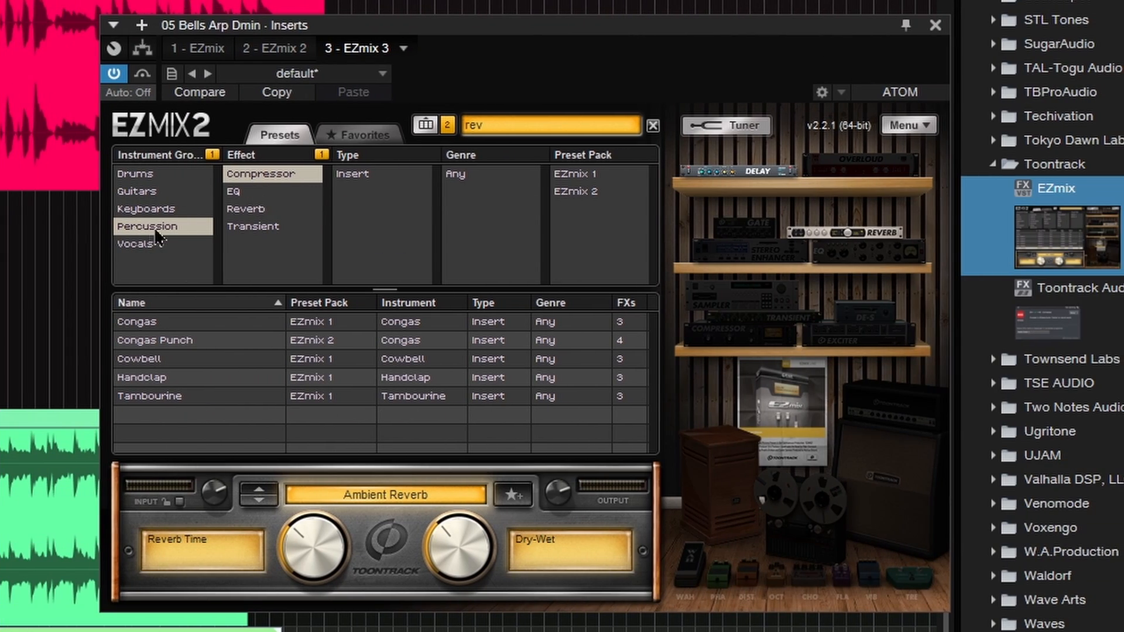
Clear the instrument group filter and browse the presets with the De-Esser effect
left_click(209, 156)
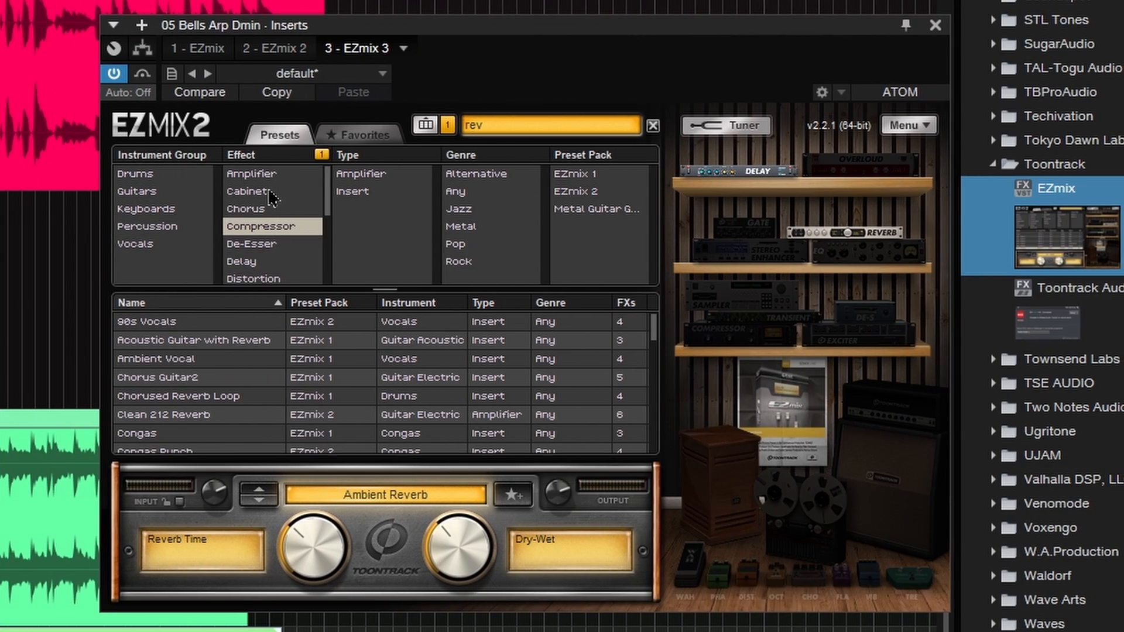
scroll(274, 218, "down", 1)
left_click(267, 211)
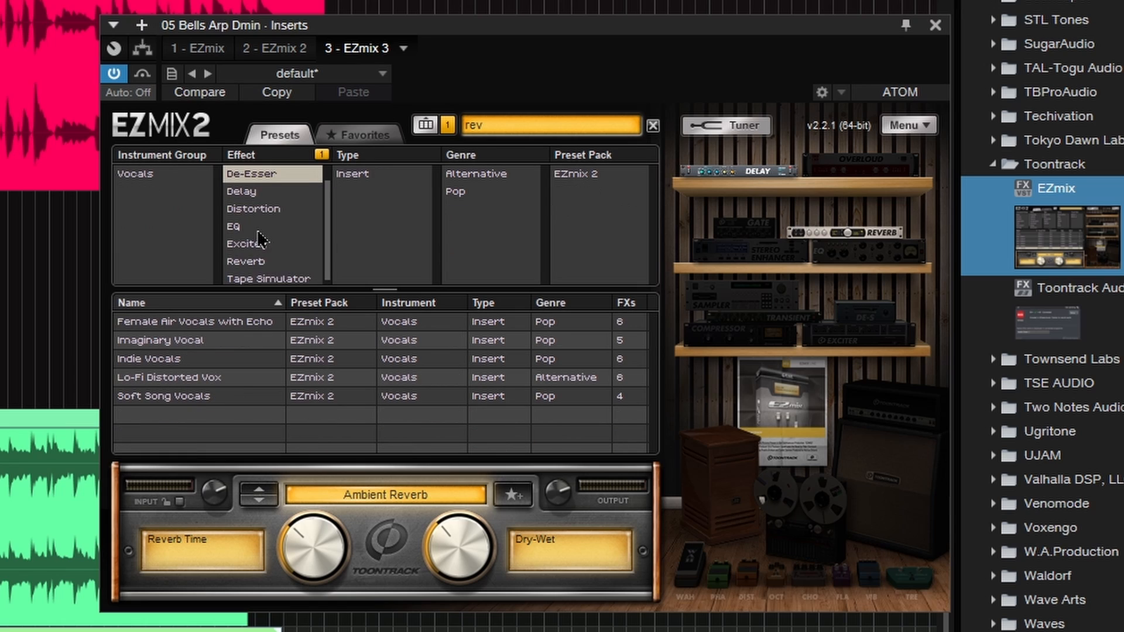
scroll(261, 238, "down", 1)
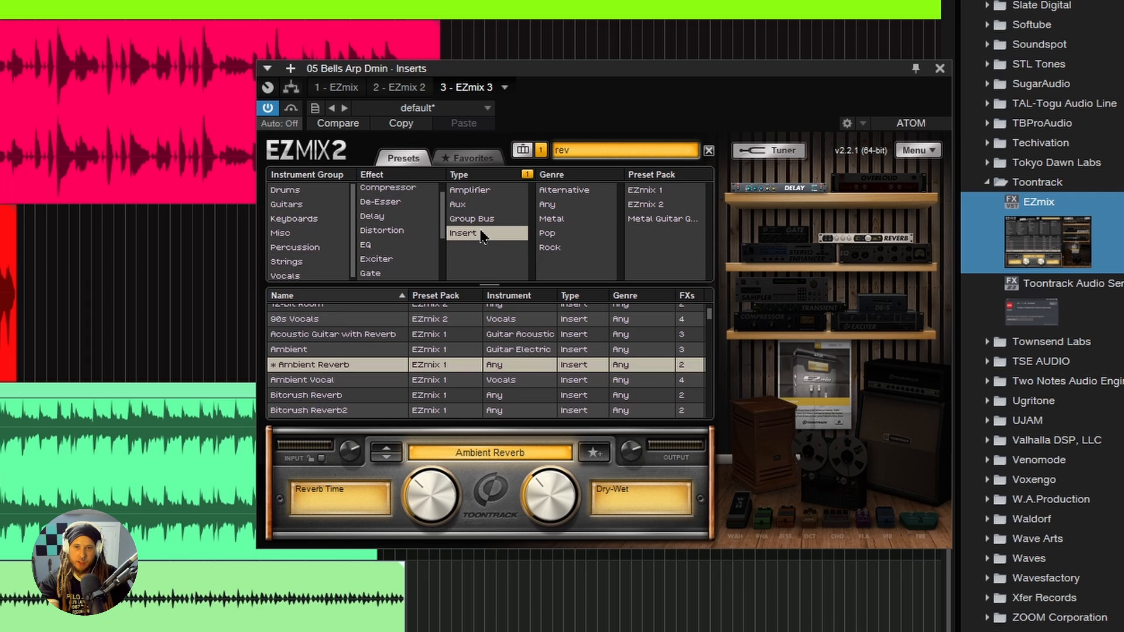
Filter the "rev" presets by the Group Bus and Aux types, and clear the type filter
left_click(483, 222)
left_click(463, 205)
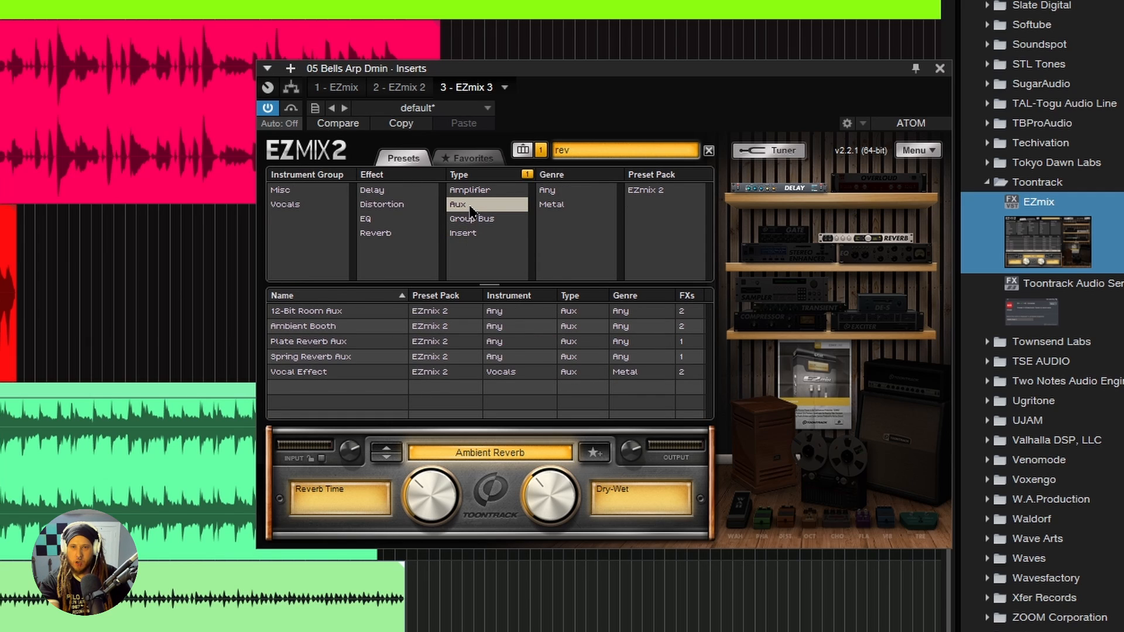
left_click(526, 174)
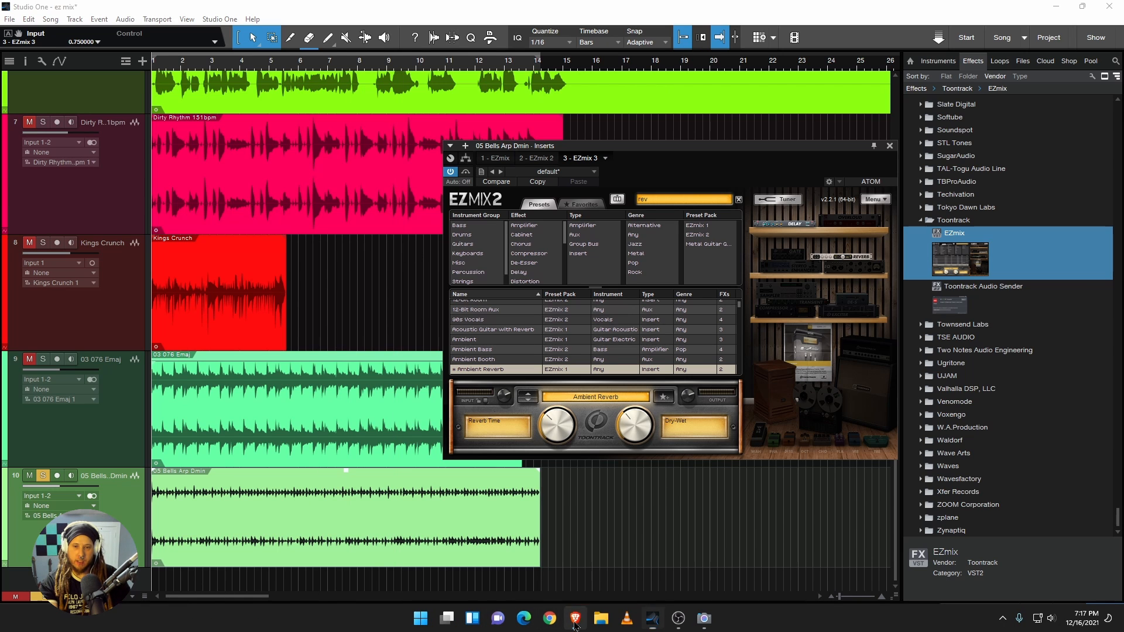
Switch to the Brave browser, look through Toontrack's EZmix Packs page, and open the Bob Rock EZmix Pack
left_click(576, 619)
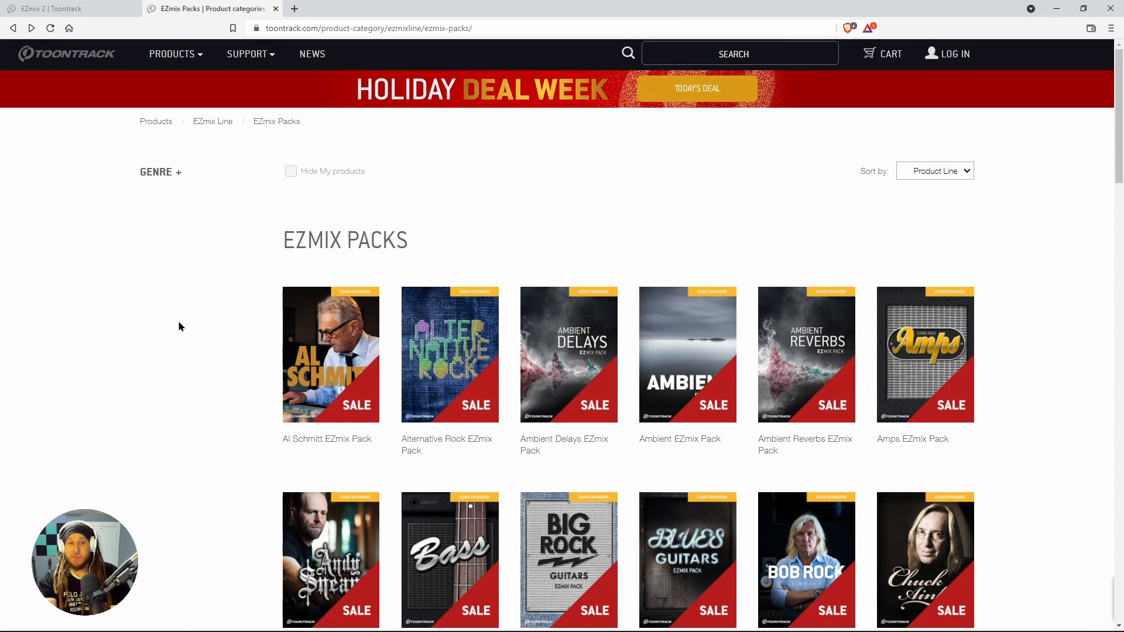
scroll(179, 324, "down", 1)
scroll(179, 327, "down", 1)
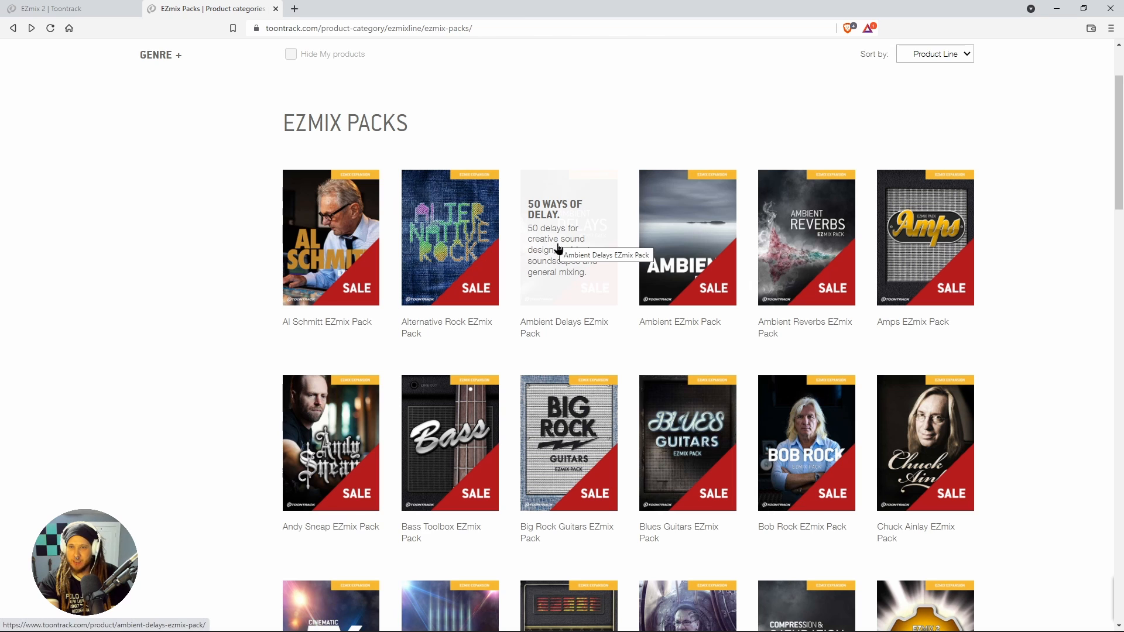
scroll(1083, 269, "down", 3)
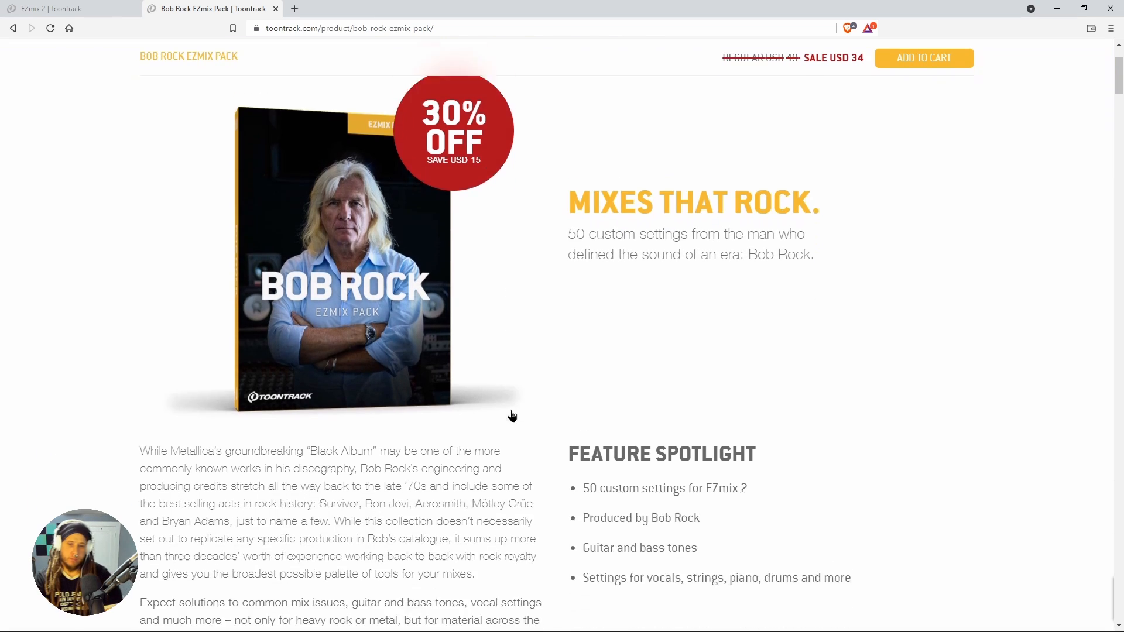
Highlight "50 custom settings for EZmix 2" and "vocals, strings, piano, drums and more" in the pack's Feature Spotlight
scroll(661, 375, "down", 3)
left_click_drag(592, 333, 769, 334)
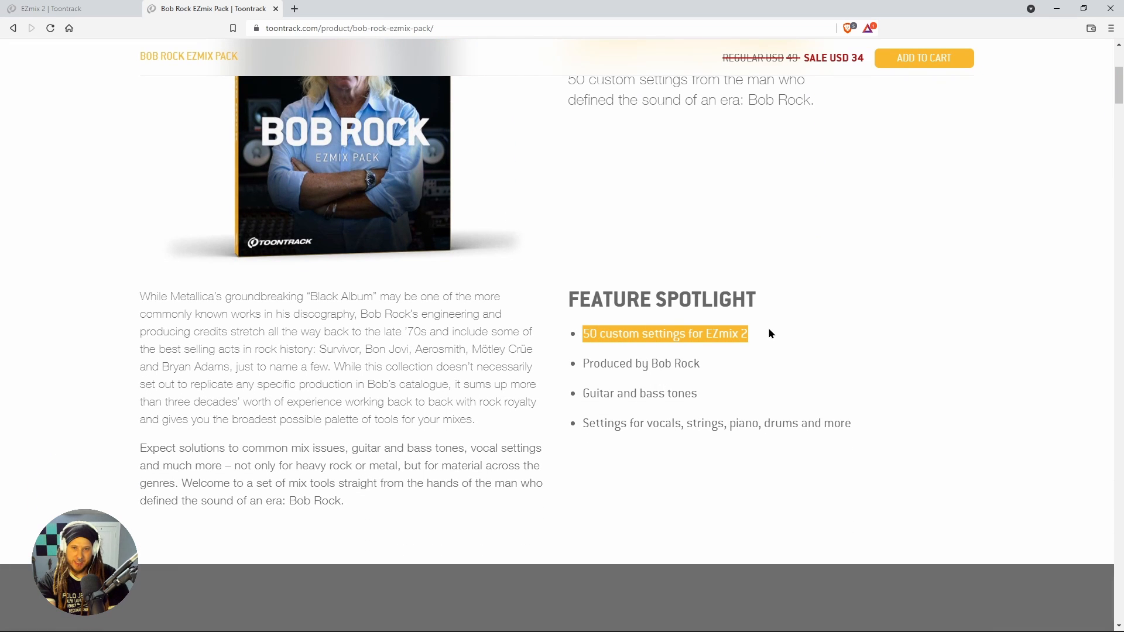
scroll(263, 369, "down", 2)
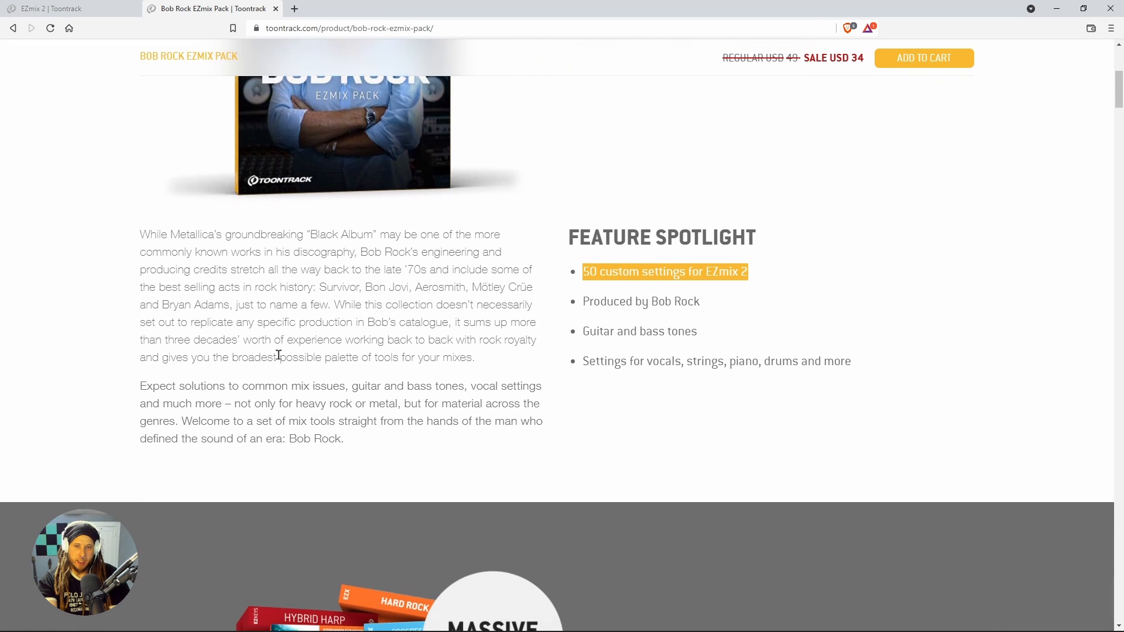
left_click_drag(645, 306, 683, 306)
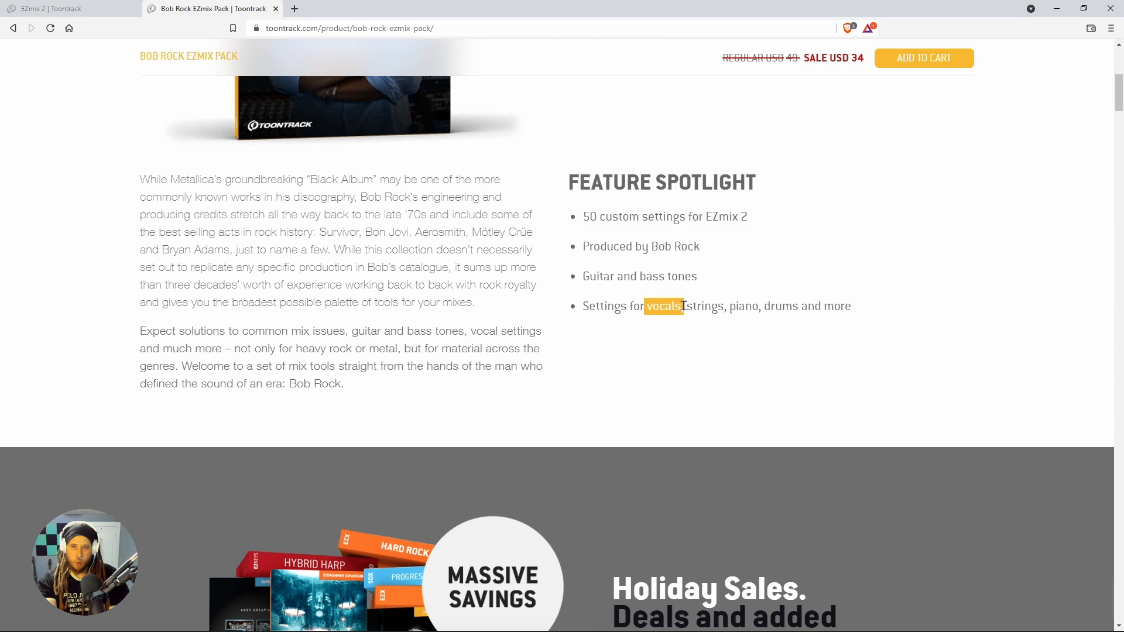
left_click_drag(842, 309, 851, 308)
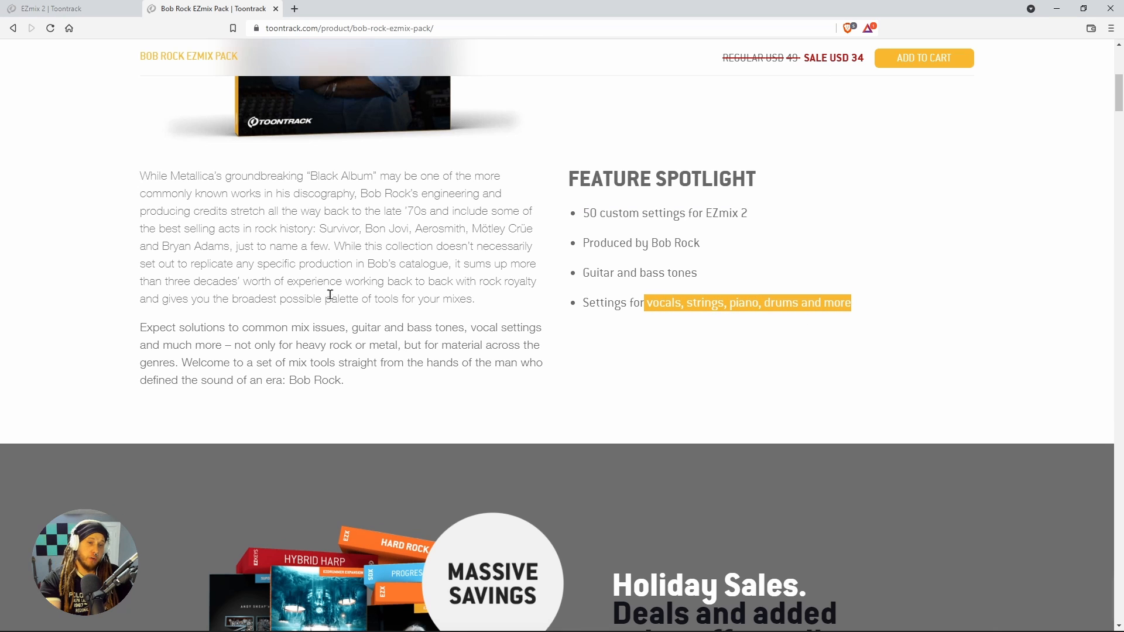
Examine the Bob Rock pack's About section and preset list, and return to the EZmix Packs page
scroll(329, 295, "down", 15)
scroll(329, 298, "down", 4)
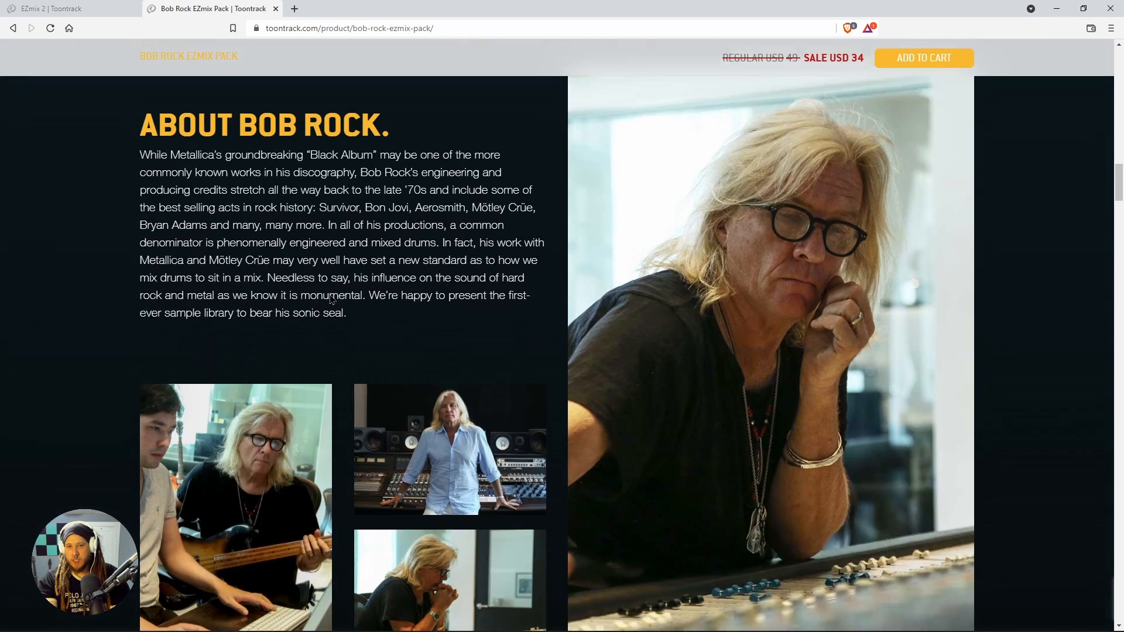
scroll(329, 294, "up", 5)
scroll(330, 294, "down", 10)
scroll(330, 293, "down", 20)
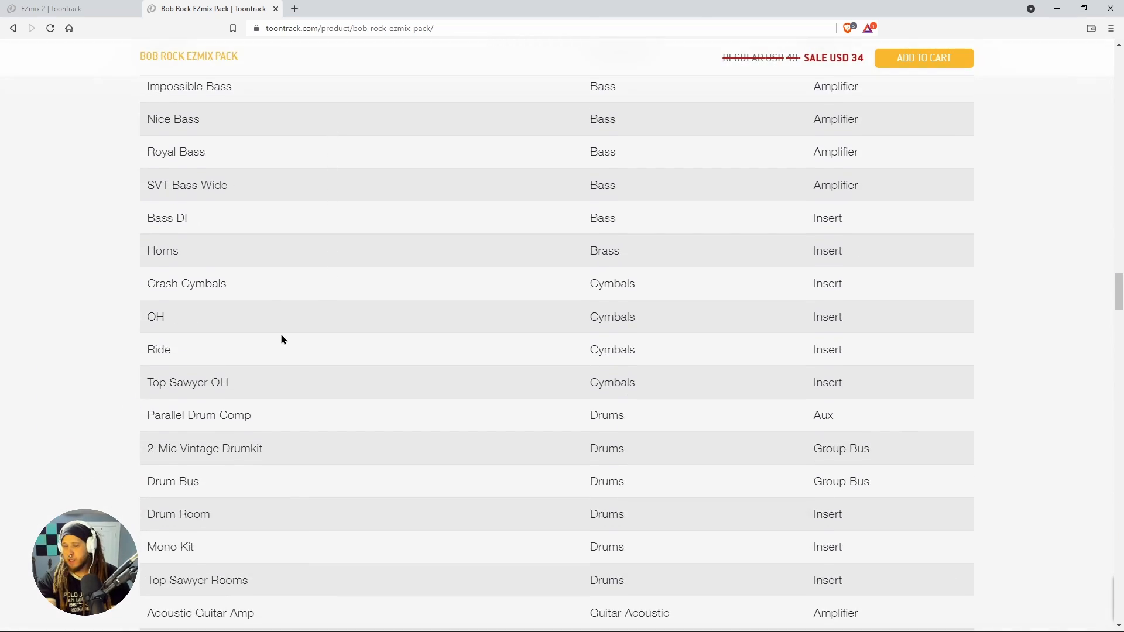
scroll(281, 336, "down", 13)
scroll(281, 337, "up", 9)
scroll(345, 304, "up", 2)
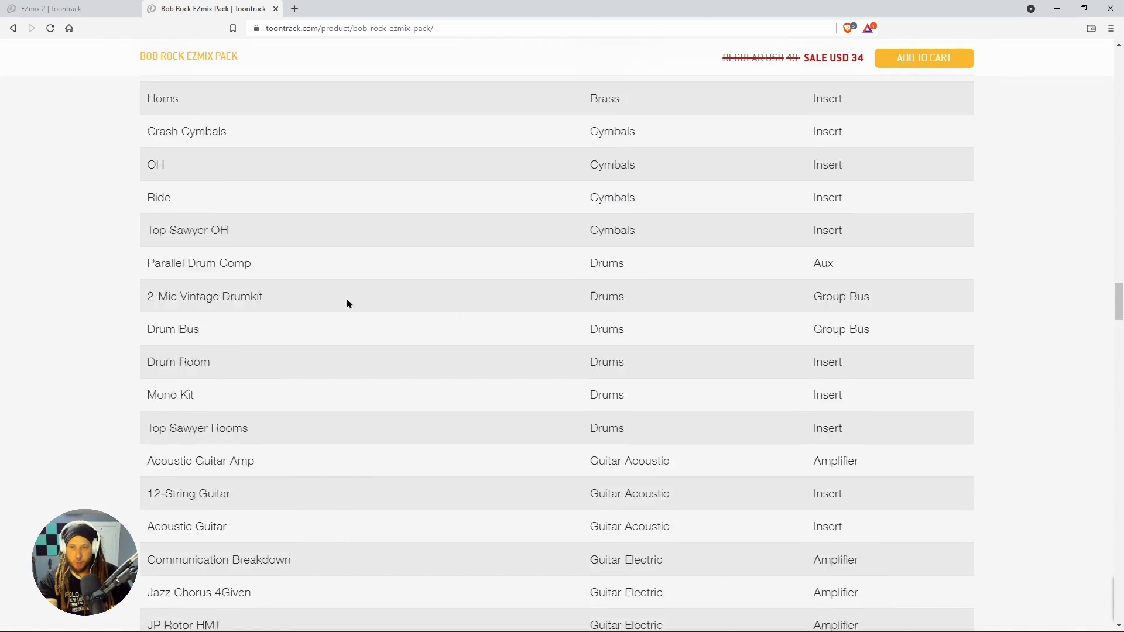
scroll(344, 303, "down", 10)
scroll(344, 304, "up", 4)
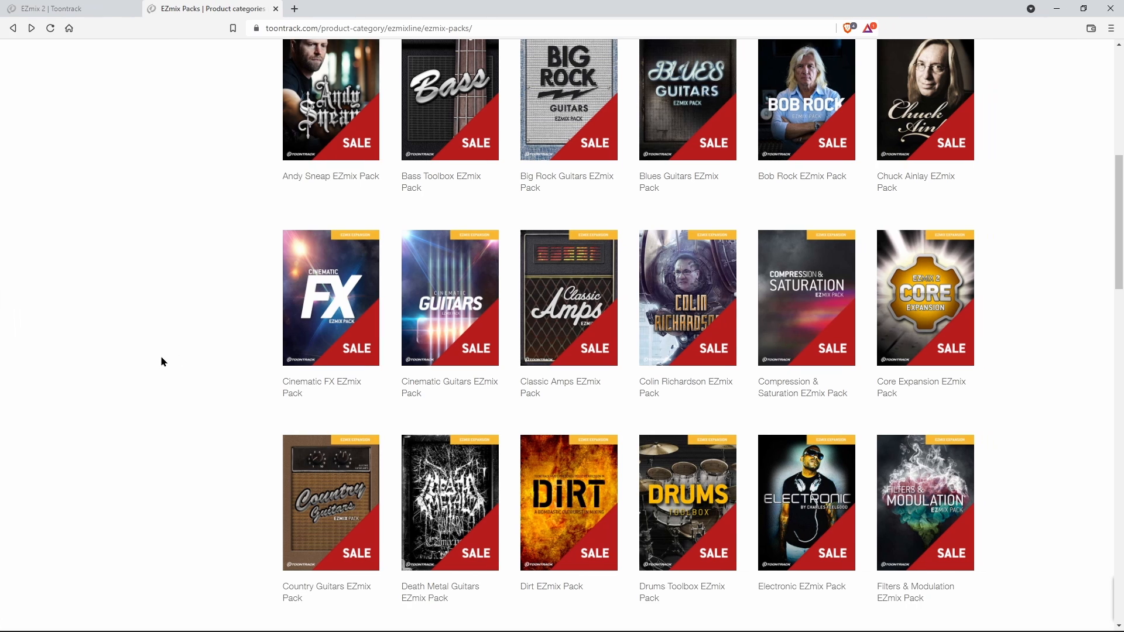
Browse the remaining EZmix packs, viewing the short descriptions of Filters & Modulation, Death Metal Guitars and Lead Vocals 2
scroll(181, 358, "down", 1)
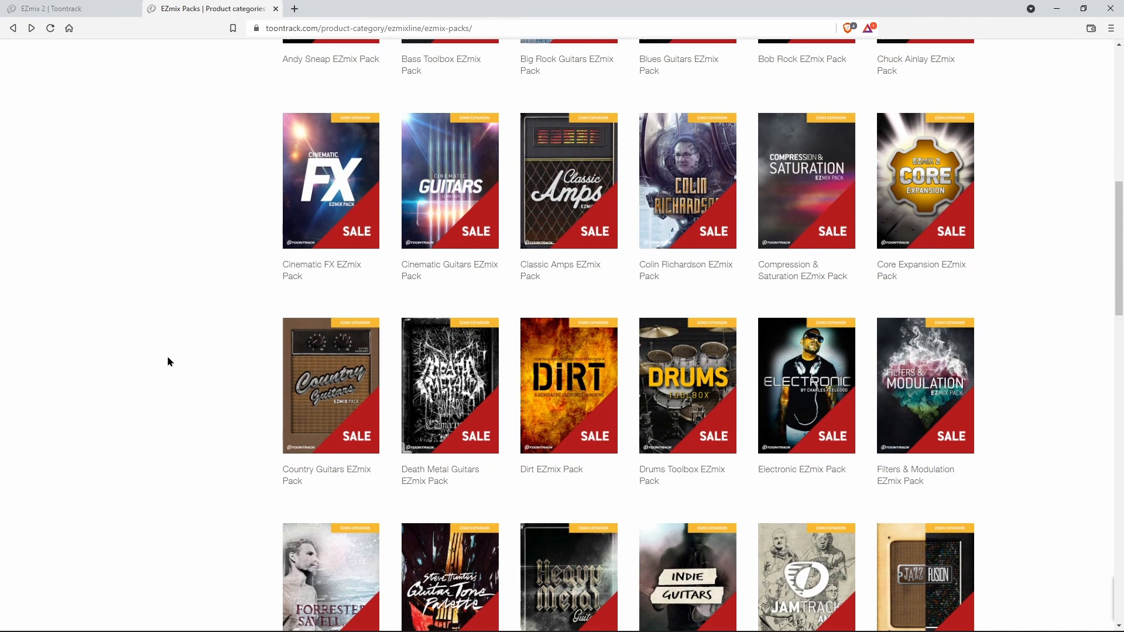
scroll(187, 252, "down", 2)
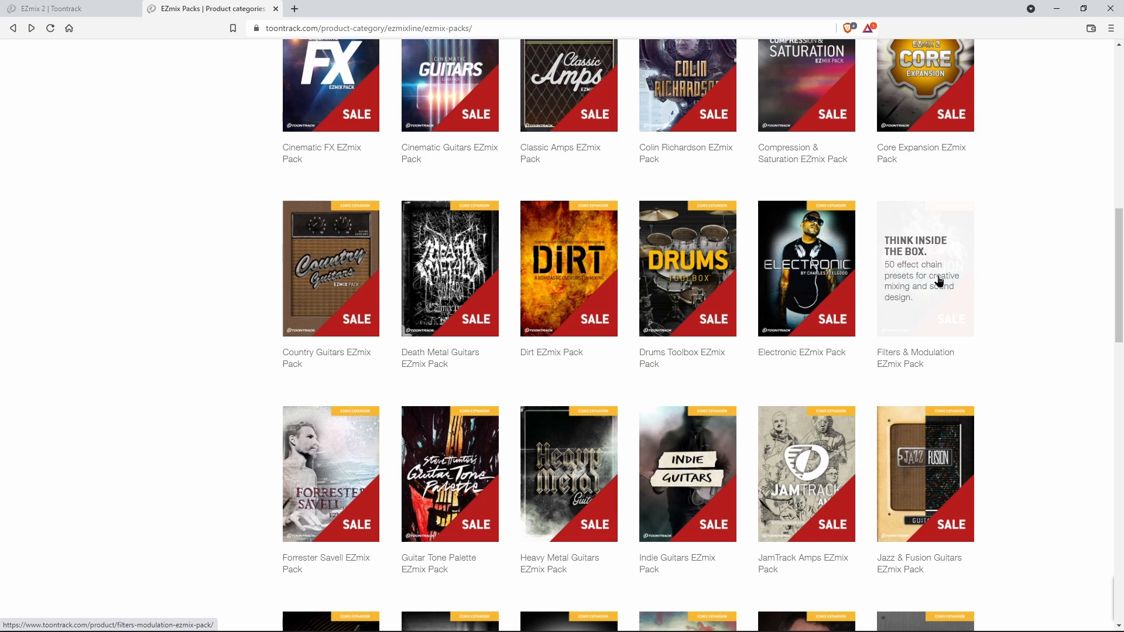
mouse_move(443, 262)
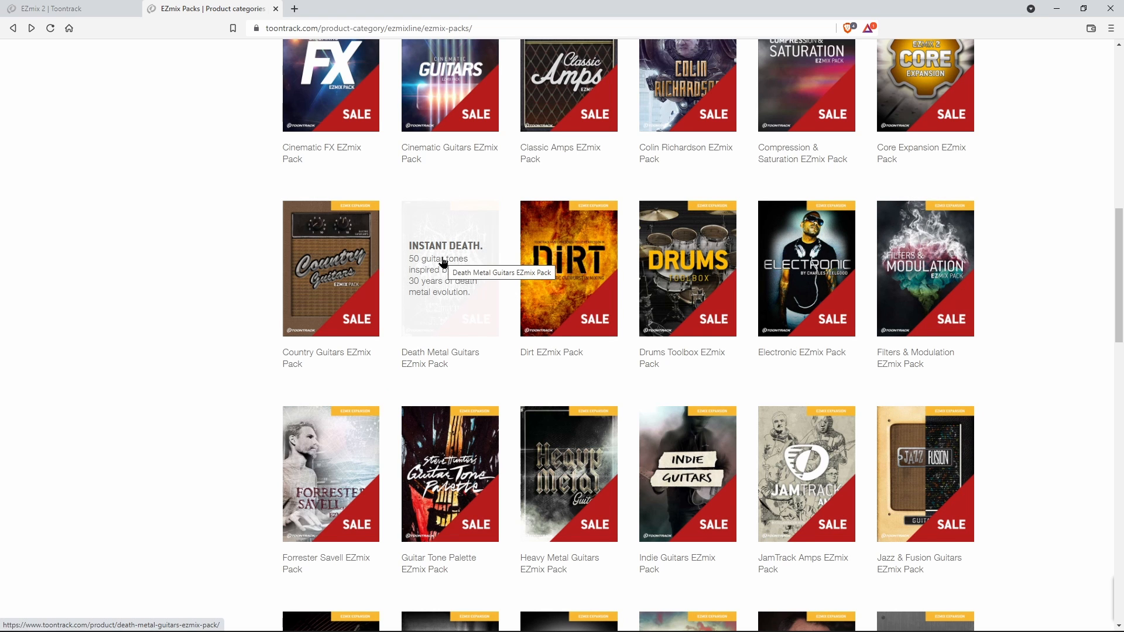
scroll(443, 262, "down", 4)
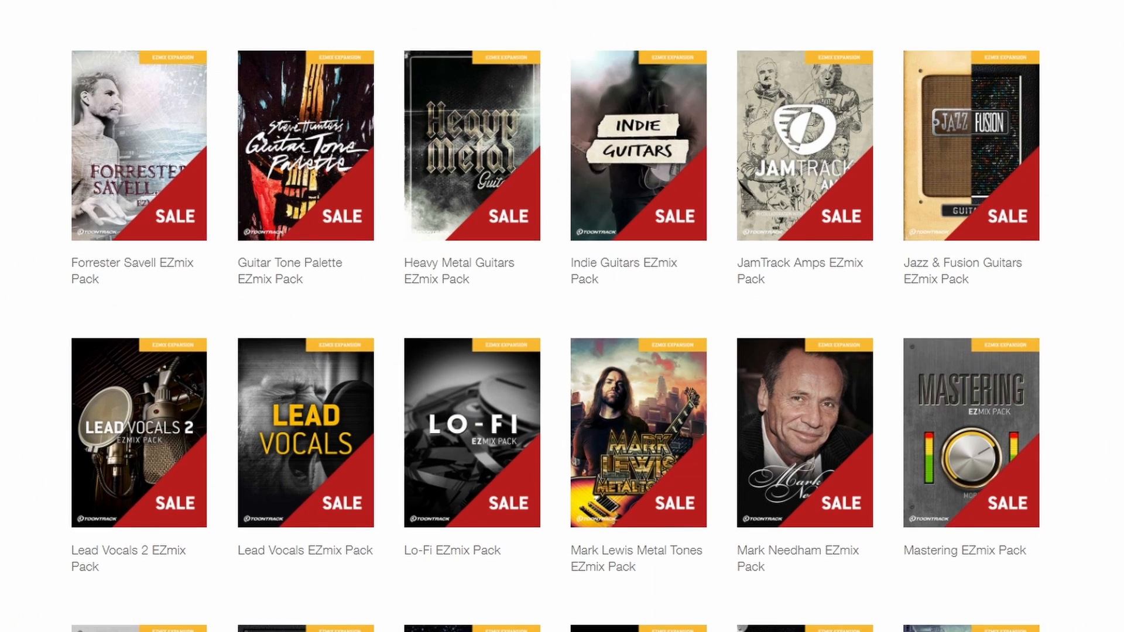
scroll(555, 316, "down", 3)
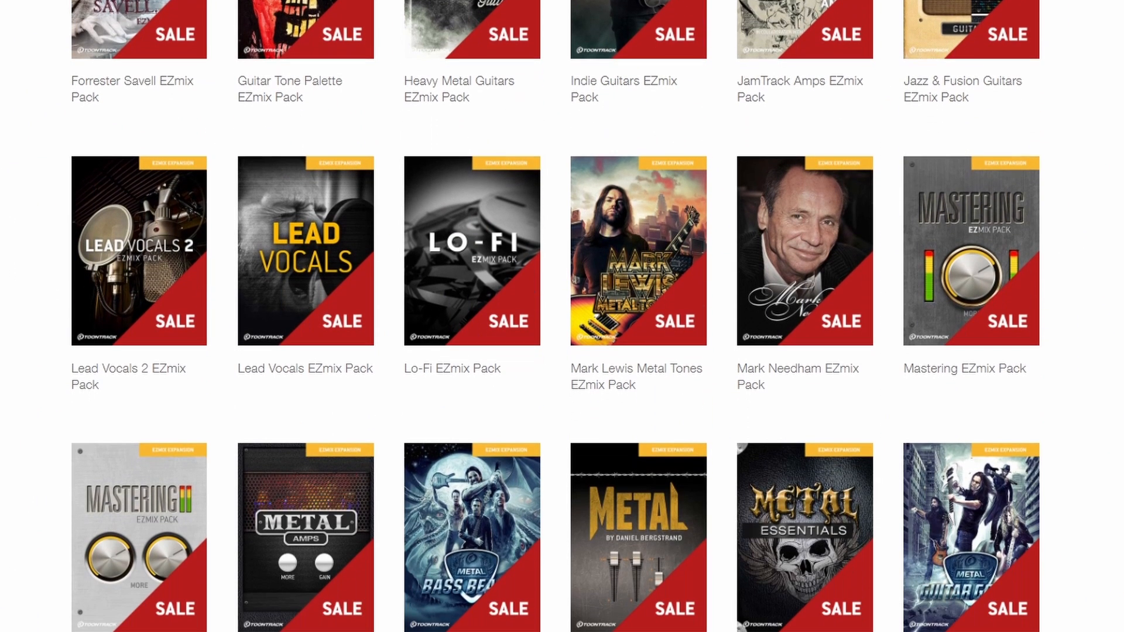
mouse_move(114, 257)
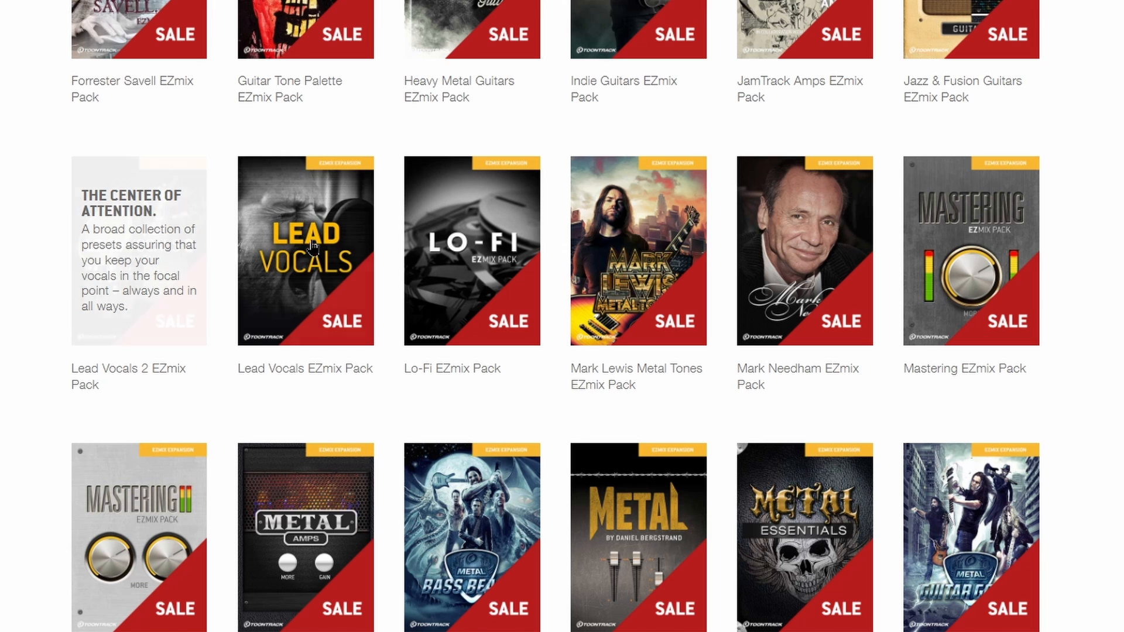
scroll(443, 316, "down", 5)
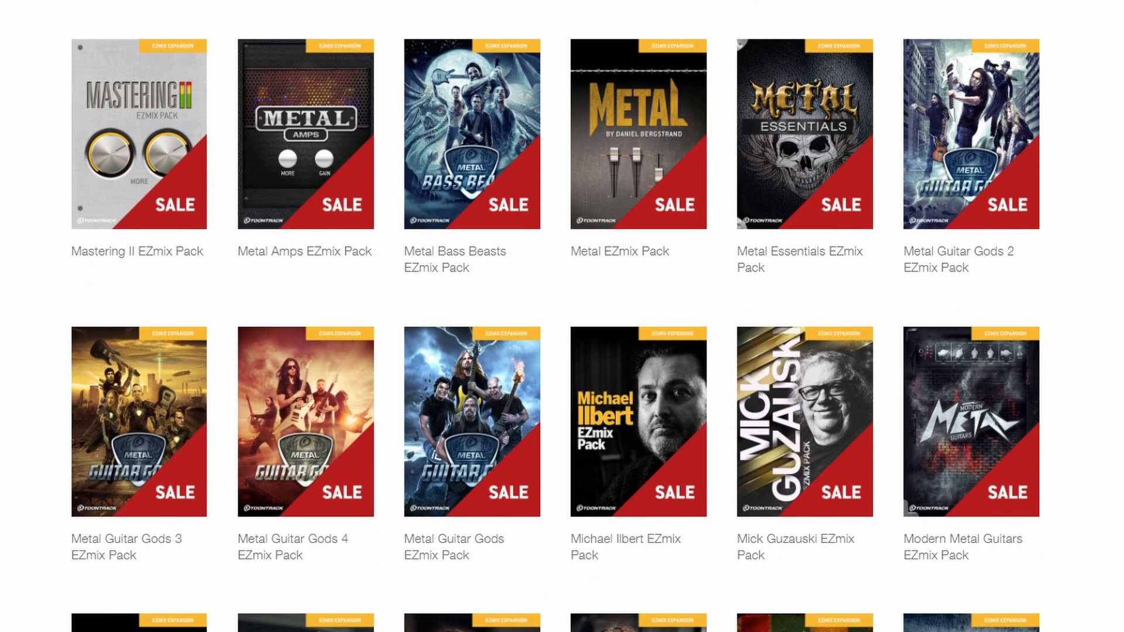
Open the Metal Guitar Gods 4 EZmix Pack and highlight "50 guitar/bass settings based on amp and cab" in its Feature Spotlight
scroll(439, 263, "down", 1)
scroll(408, 259, "down", 1)
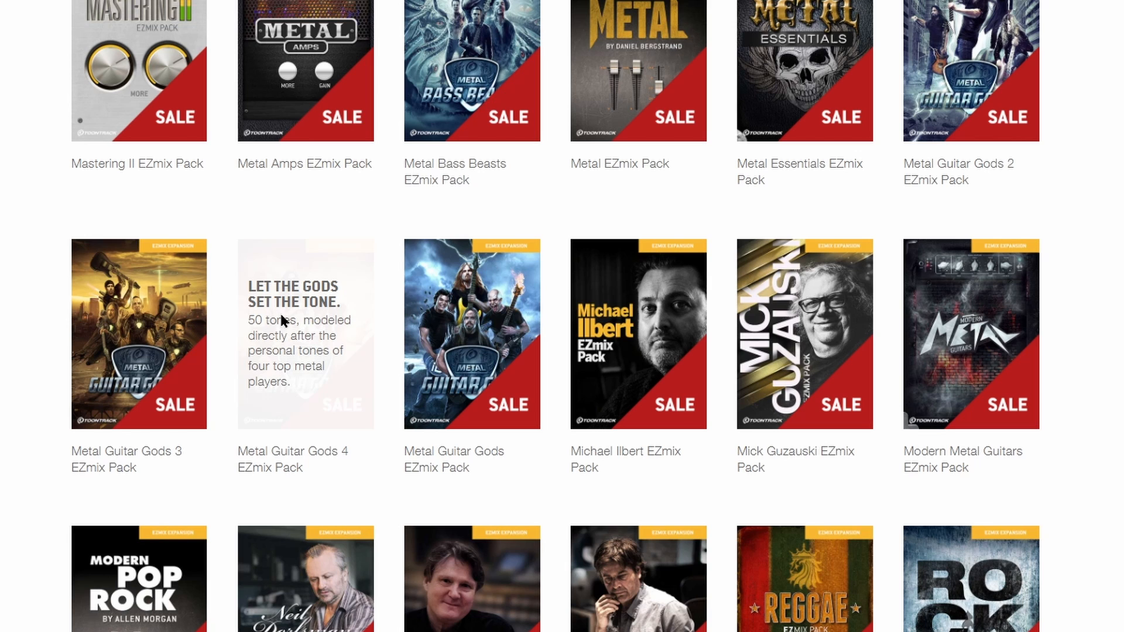
left_click(281, 317)
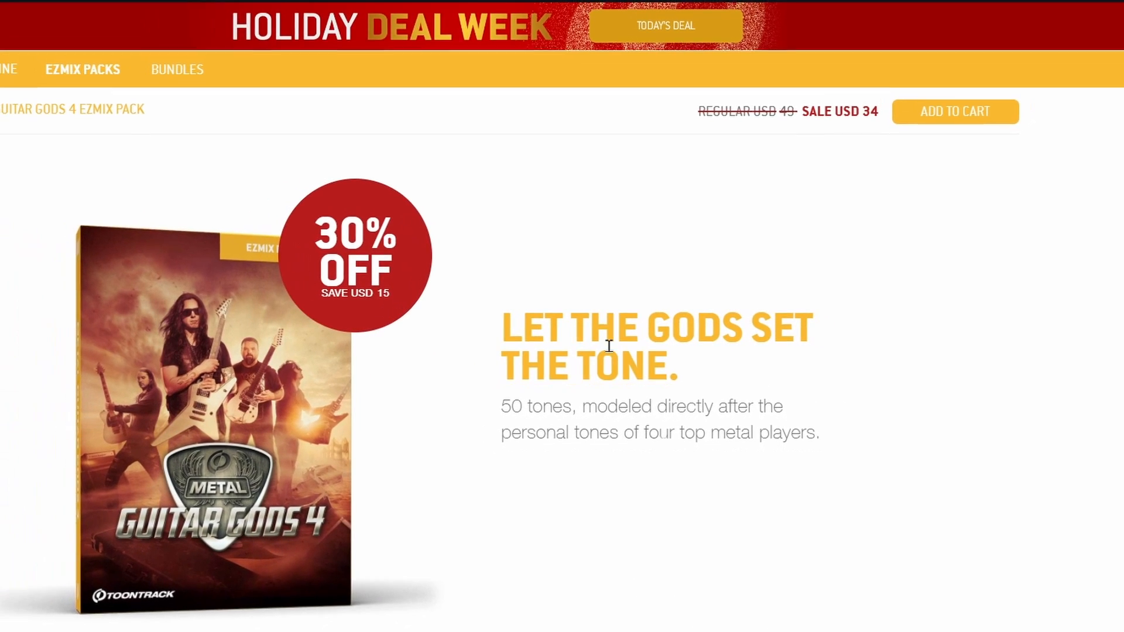
scroll(609, 346, "down", 5)
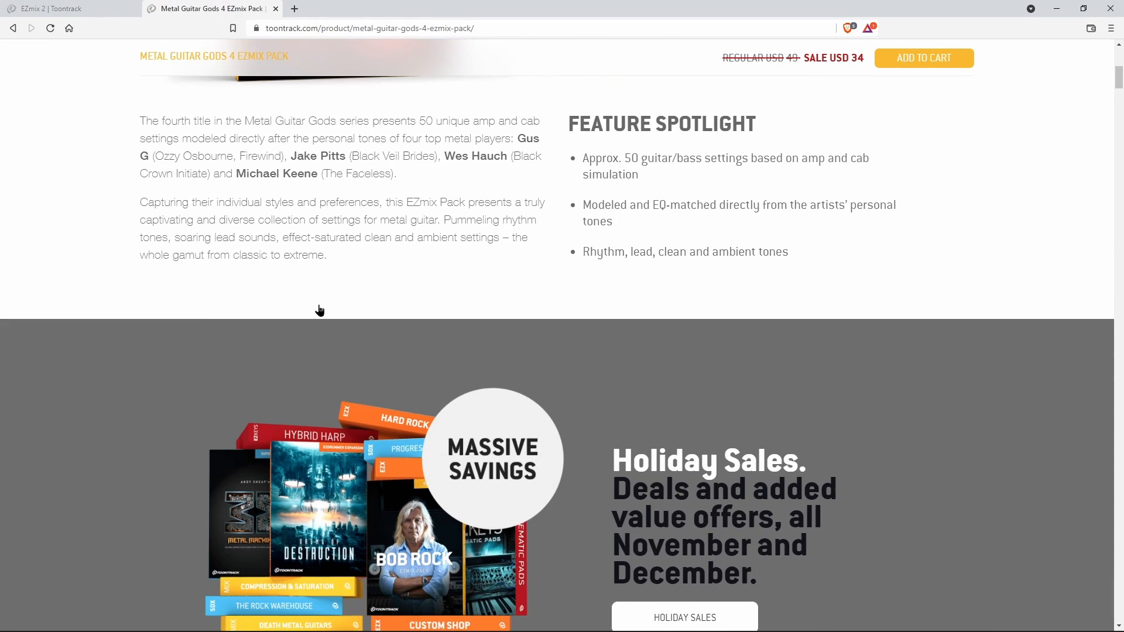
scroll(635, 294, "up", 2)
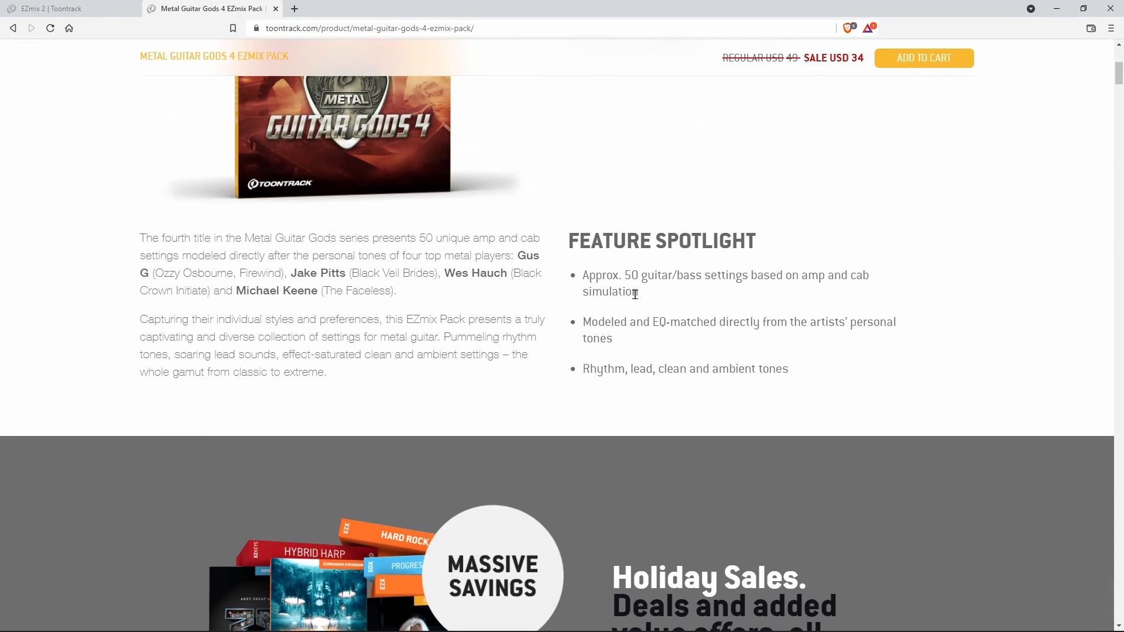
left_click_drag(624, 275, 851, 276)
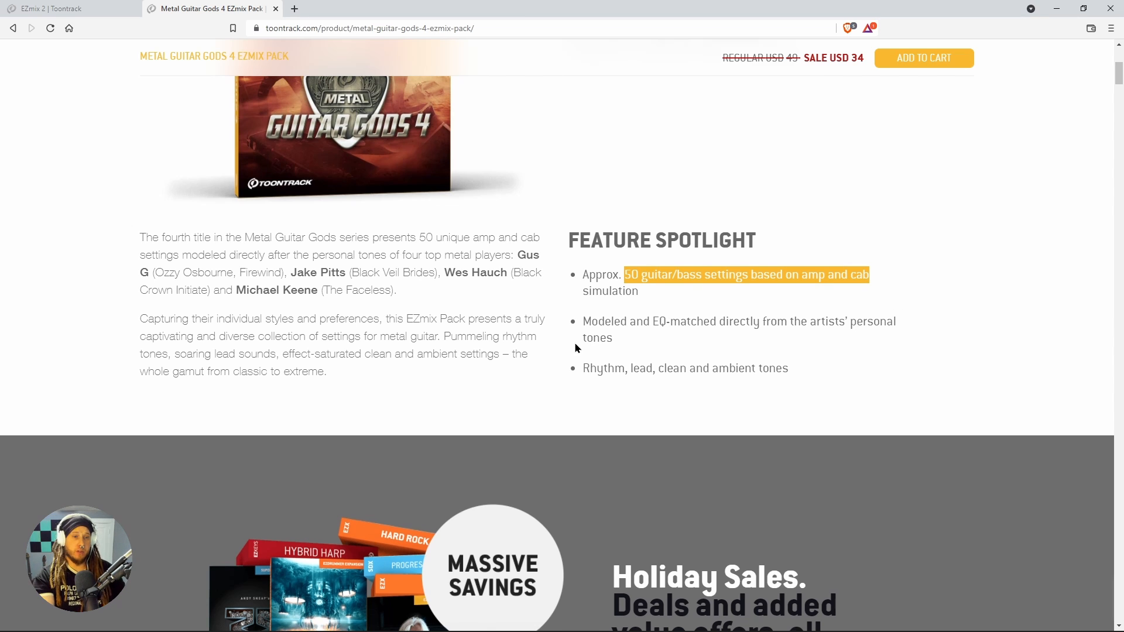
Examine the Metal Guitar Gods 4 page from the guitarist interviews down to the end of the preset list
scroll(576, 349, "down", 15)
scroll(577, 349, "down", 10)
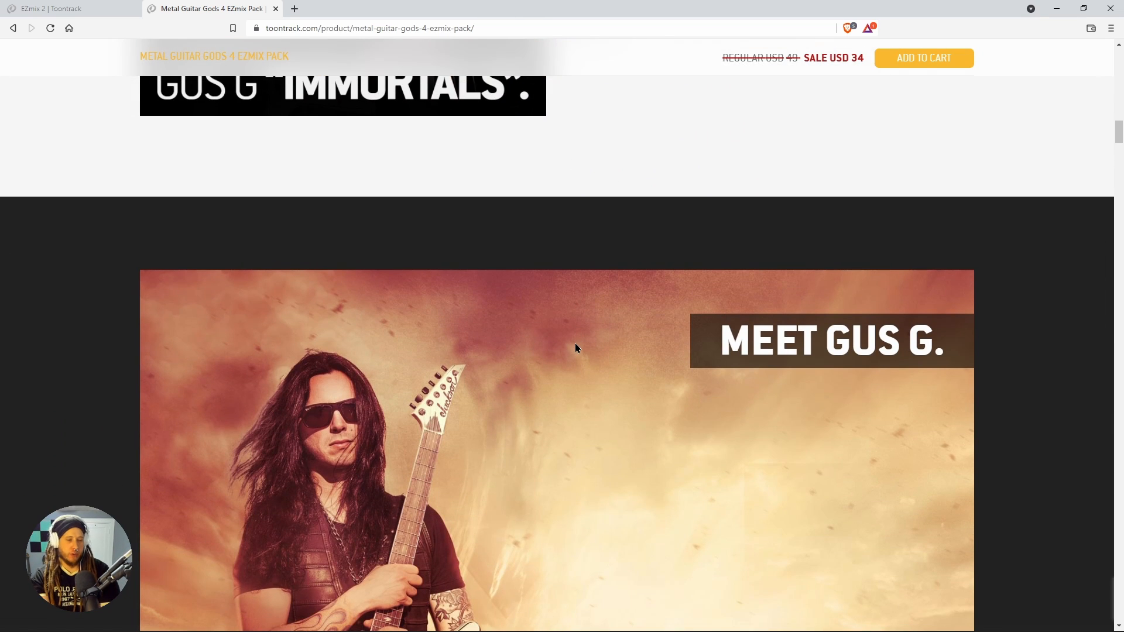
scroll(575, 348, "down", 7)
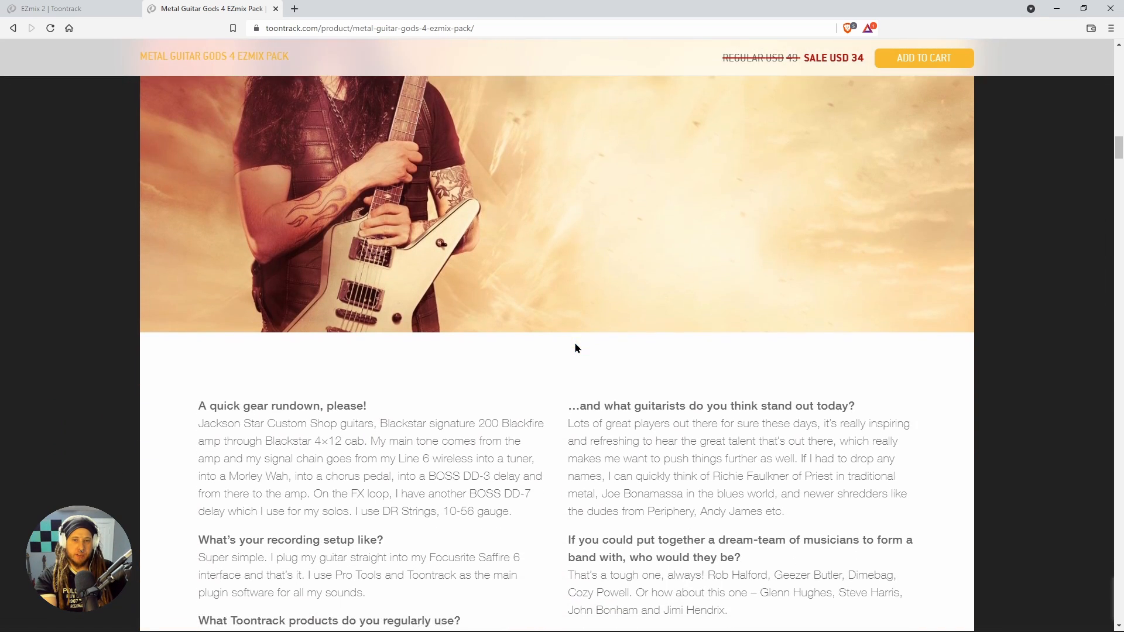
scroll(575, 348, "down", 3)
scroll(575, 343, "down", 20)
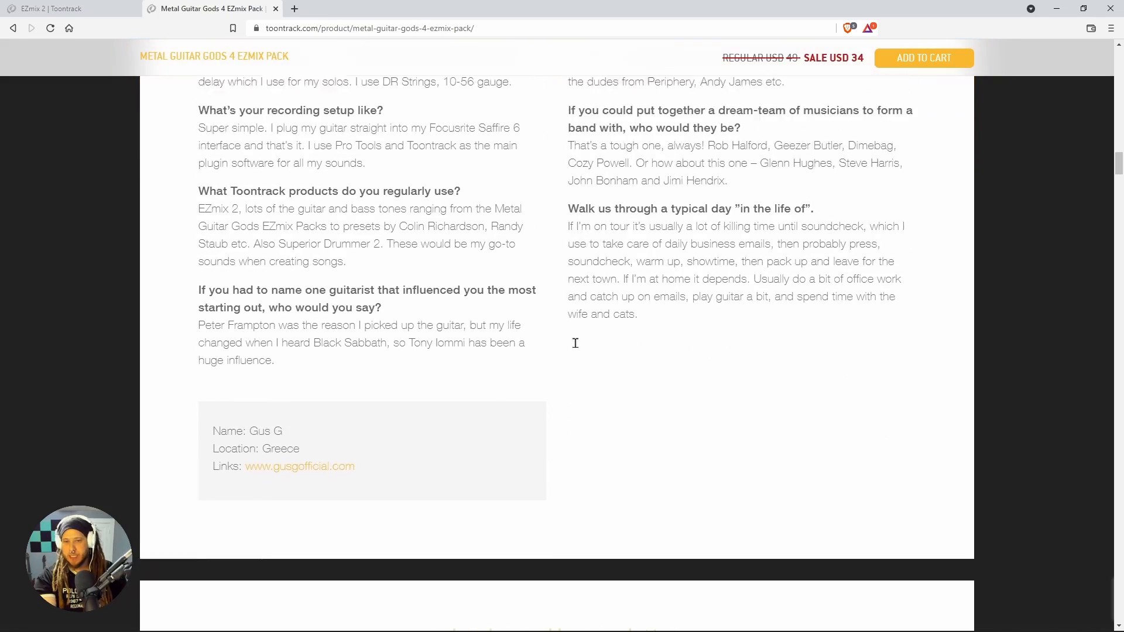
scroll(575, 348, "down", 20)
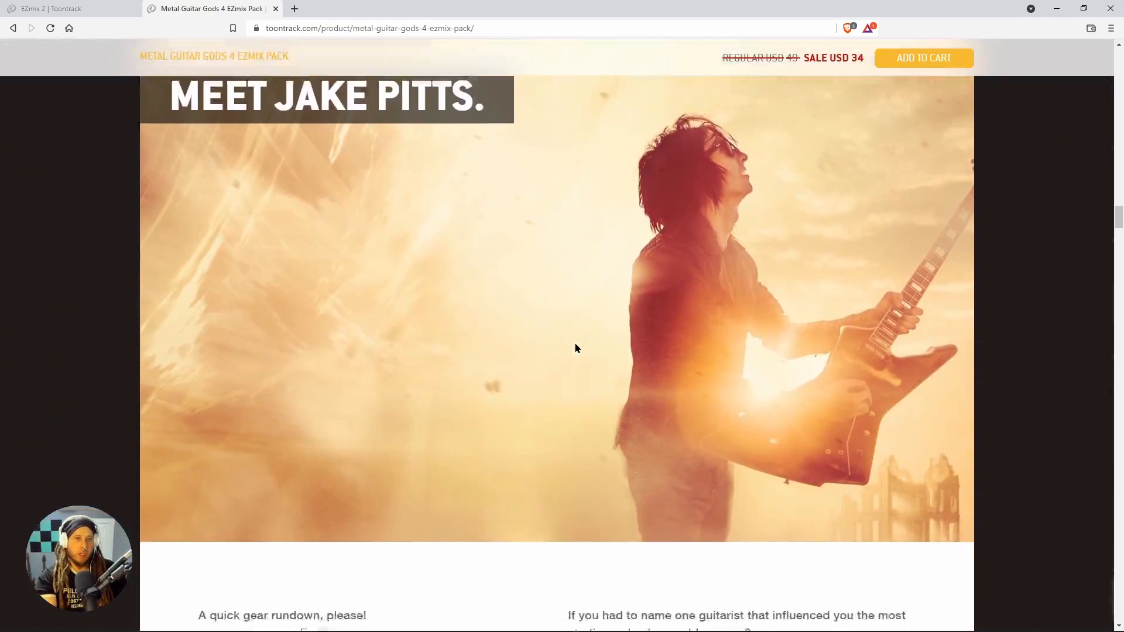
scroll(562, 351, "down", 20)
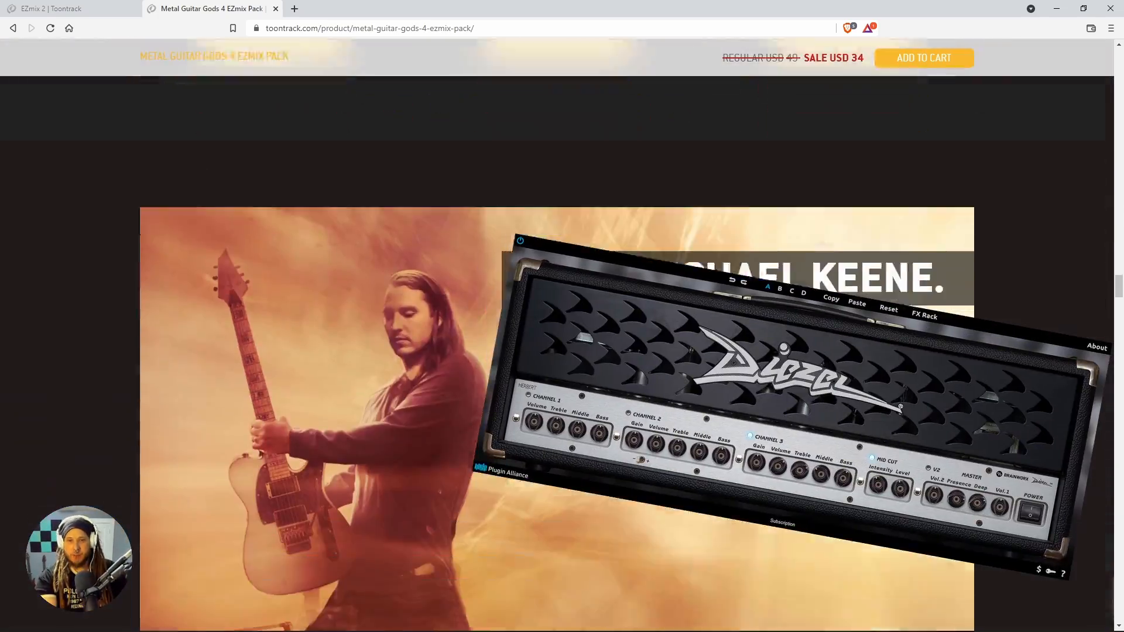
scroll(566, 383, "down", 20)
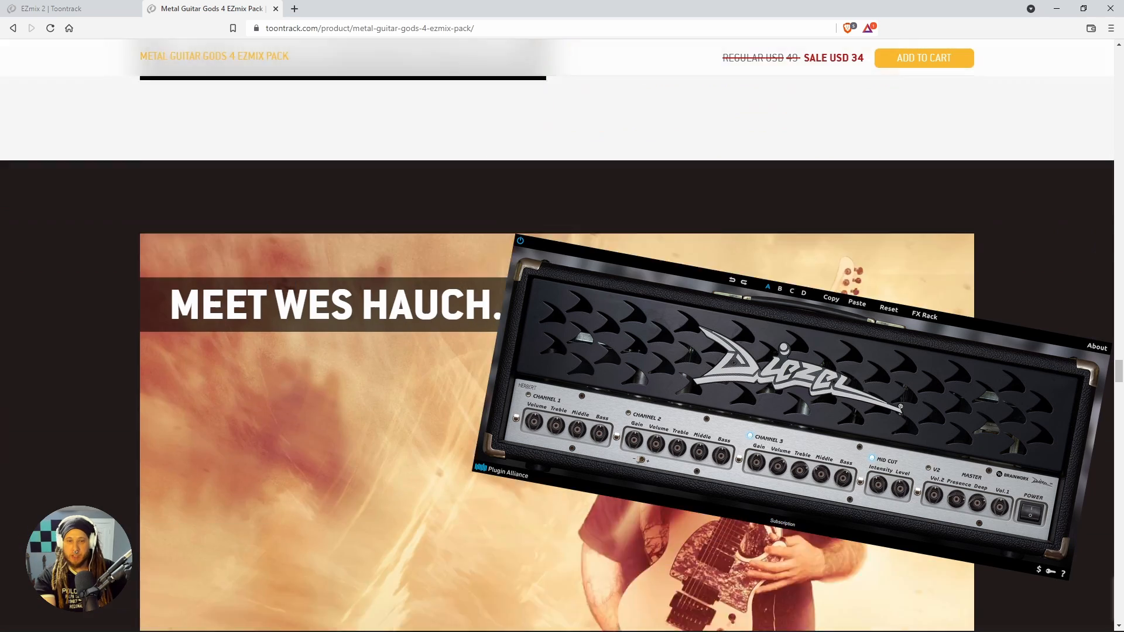
scroll(462, 223, "up", 3)
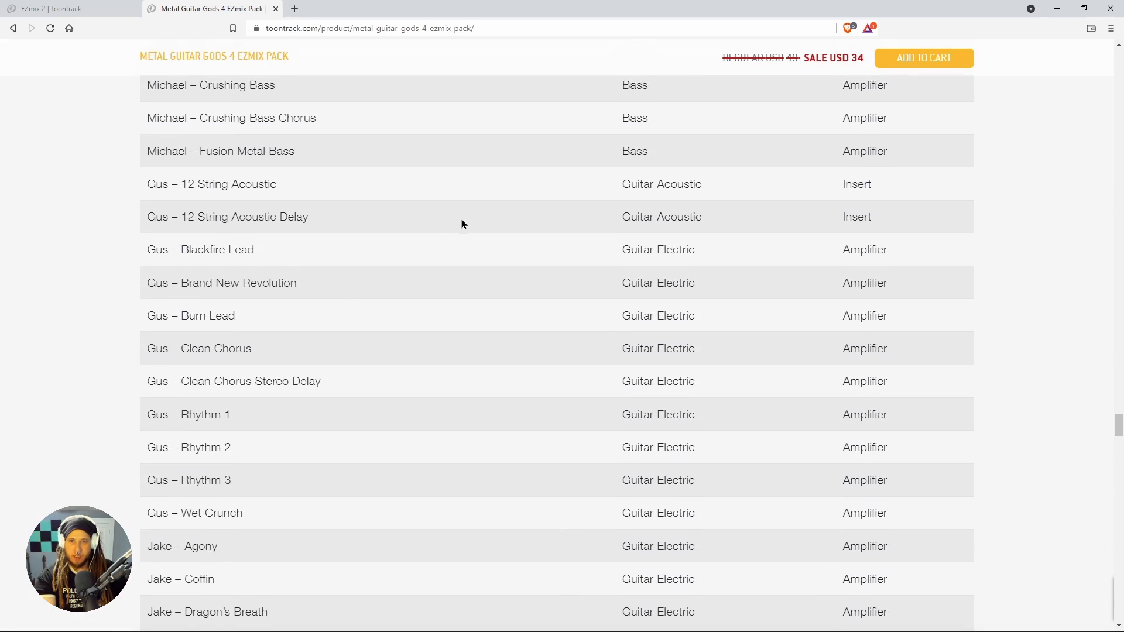
scroll(462, 238, "down", 20)
Return to the EZmix Packs page and look over the last packs in the catalogue
left_click(13, 28)
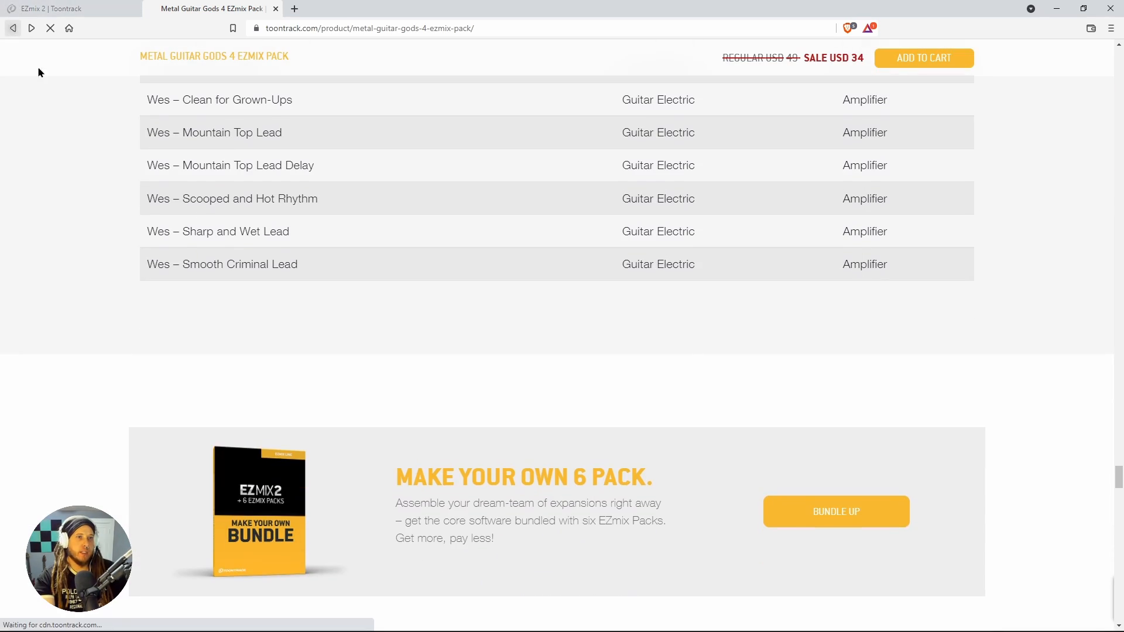
scroll(535, 352, "down", 5)
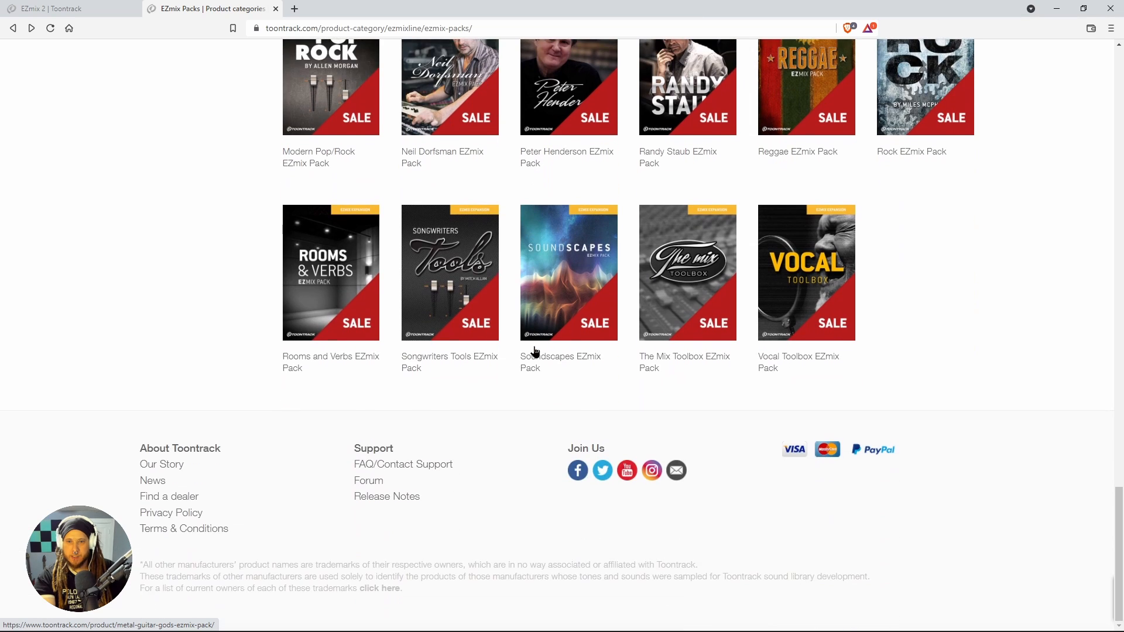
scroll(534, 352, "up", 15)
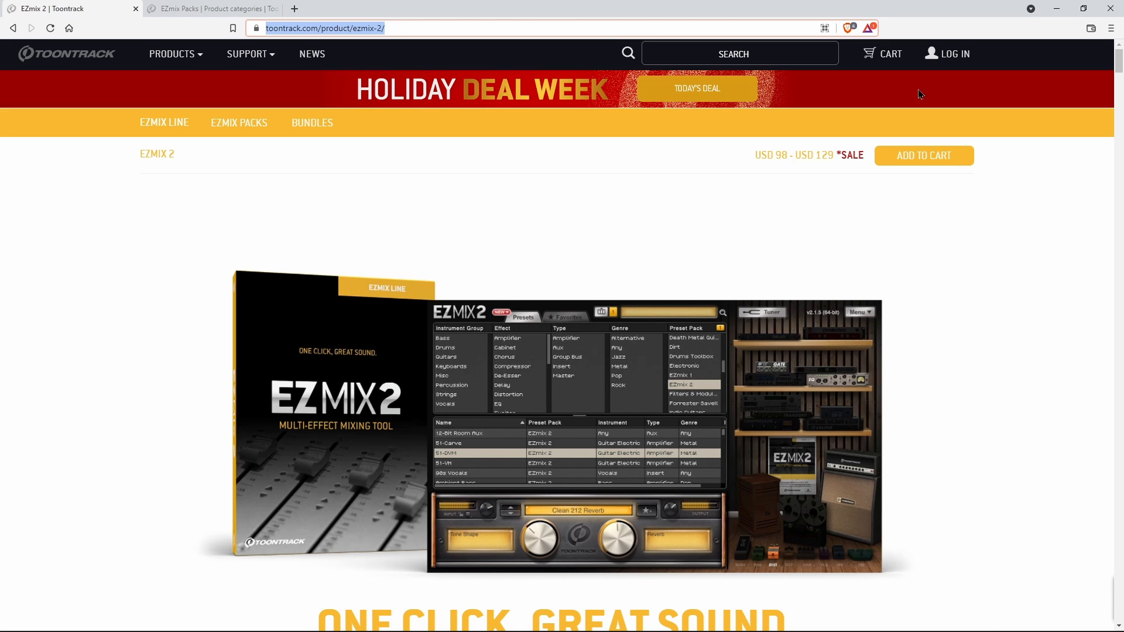
Switch back to Studio One, move the EZmix window further left over the arrangement, and look over the song's tracks
left_click(1057, 7)
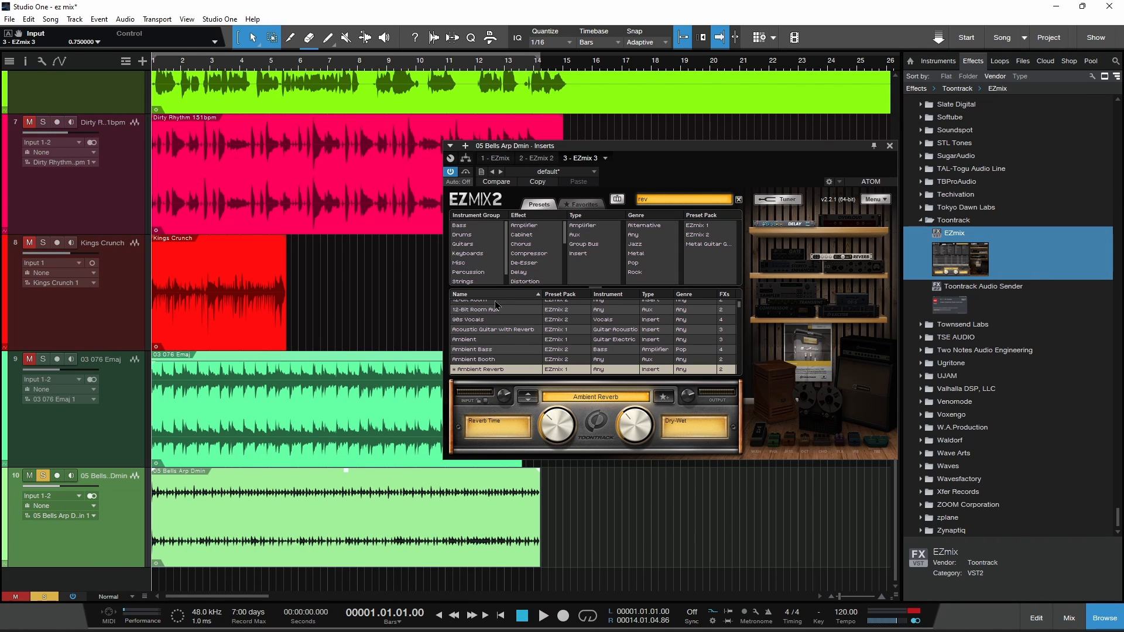
left_click_drag(702, 152, 627, 153)
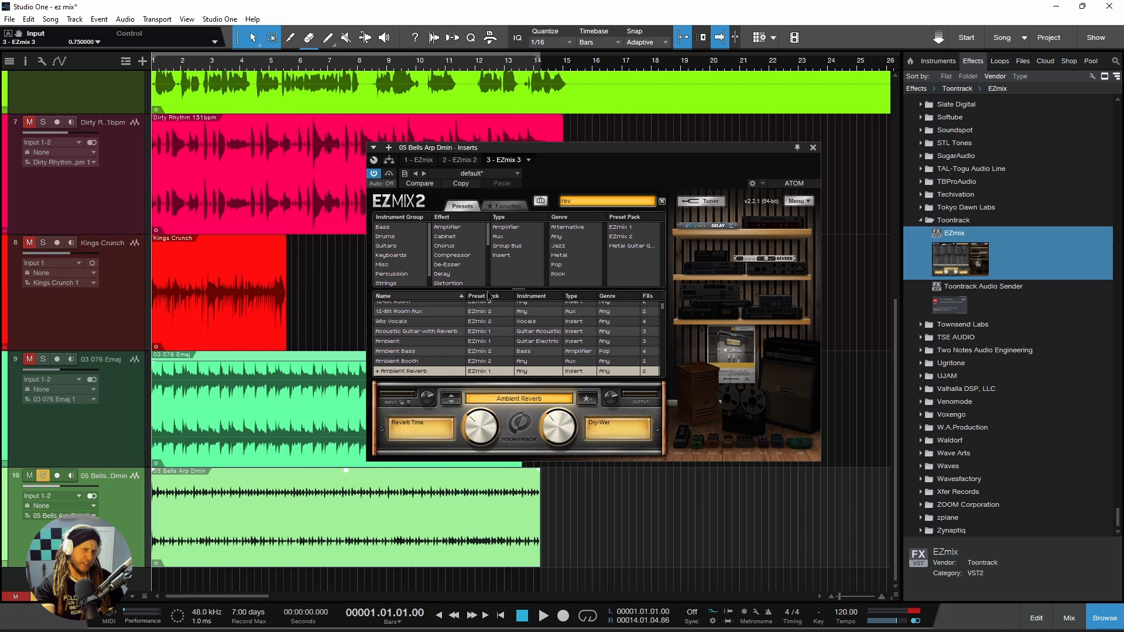
scroll(260, 377, "up", 6)
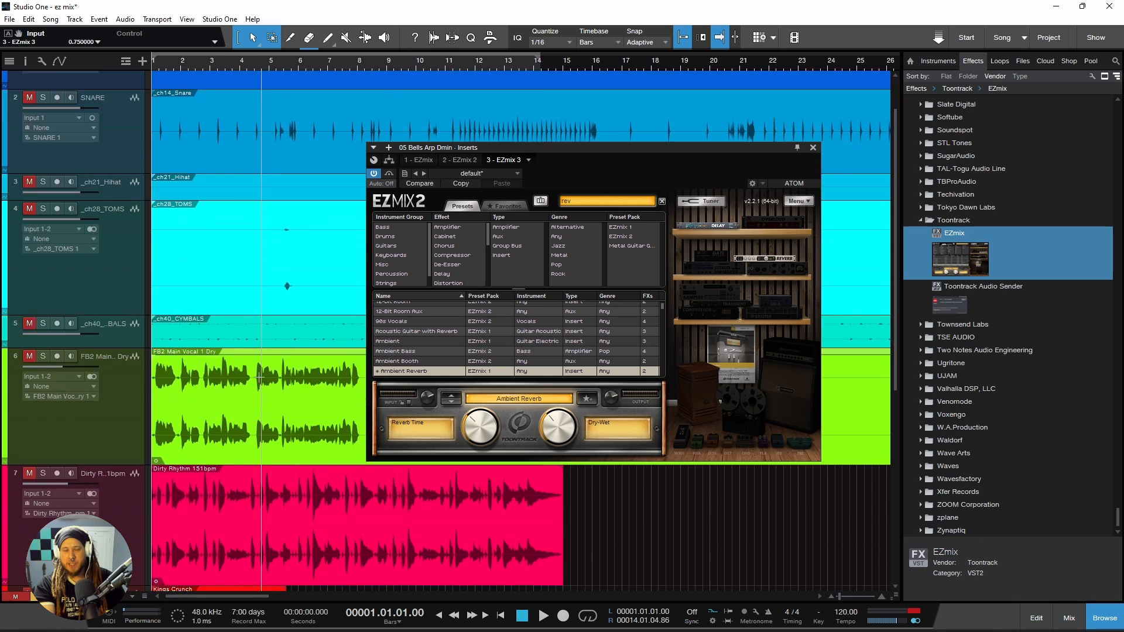
scroll(260, 377, "down", 6)
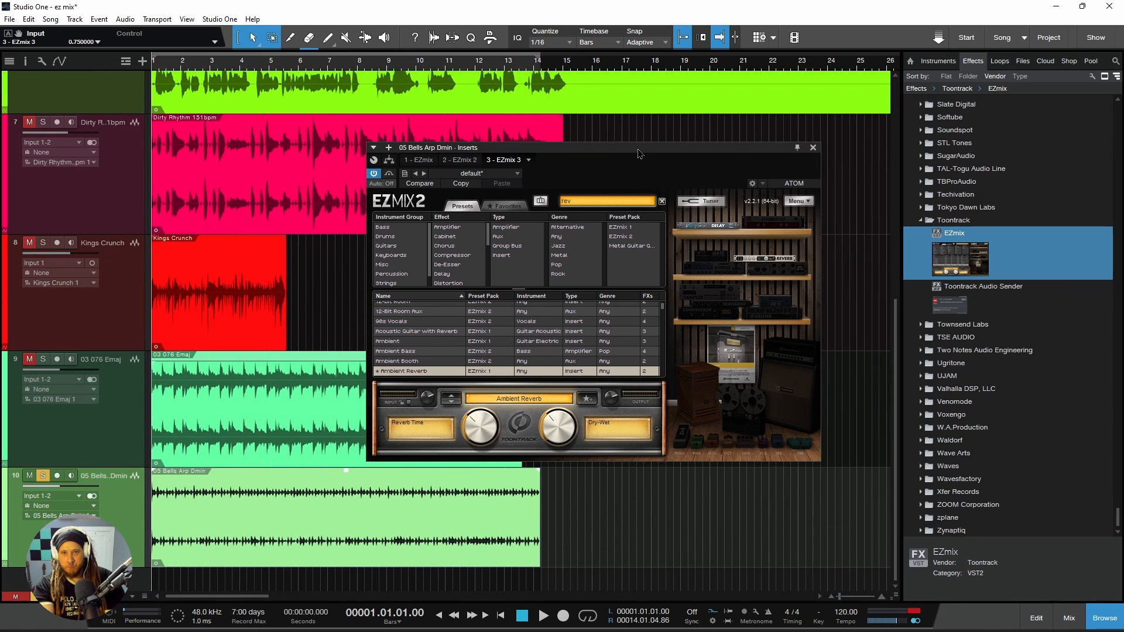
left_click_drag(640, 154, 631, 171)
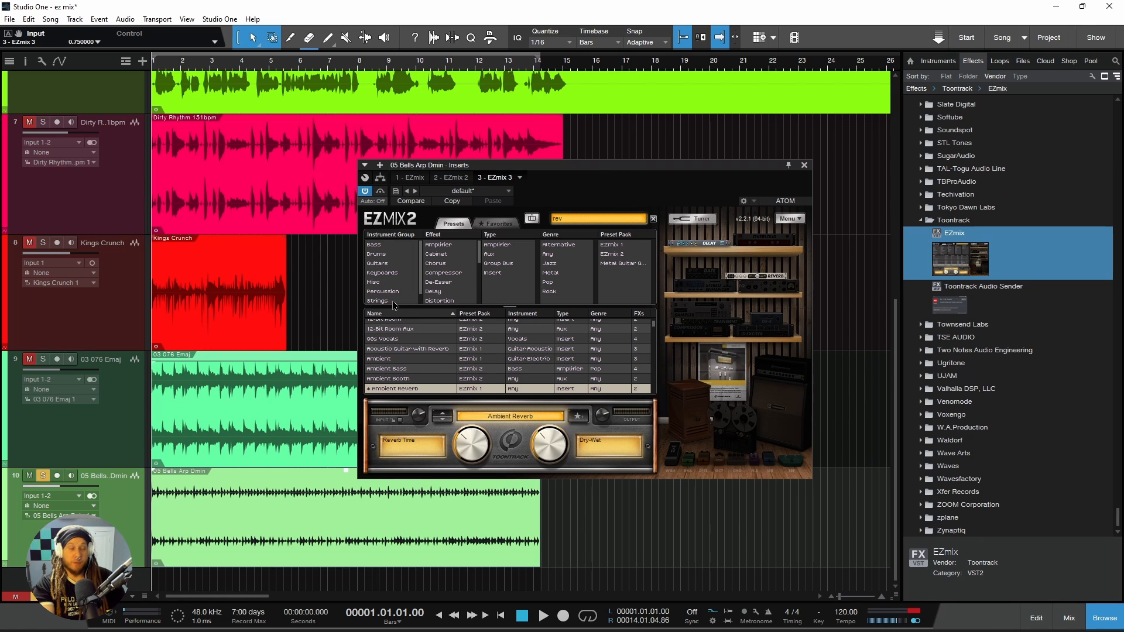
left_click_drag(604, 170, 596, 153)
Switch to the Brave browser and look over the EZmix 2 product page's introduction and holiday sale section
mouse_move(412, 615)
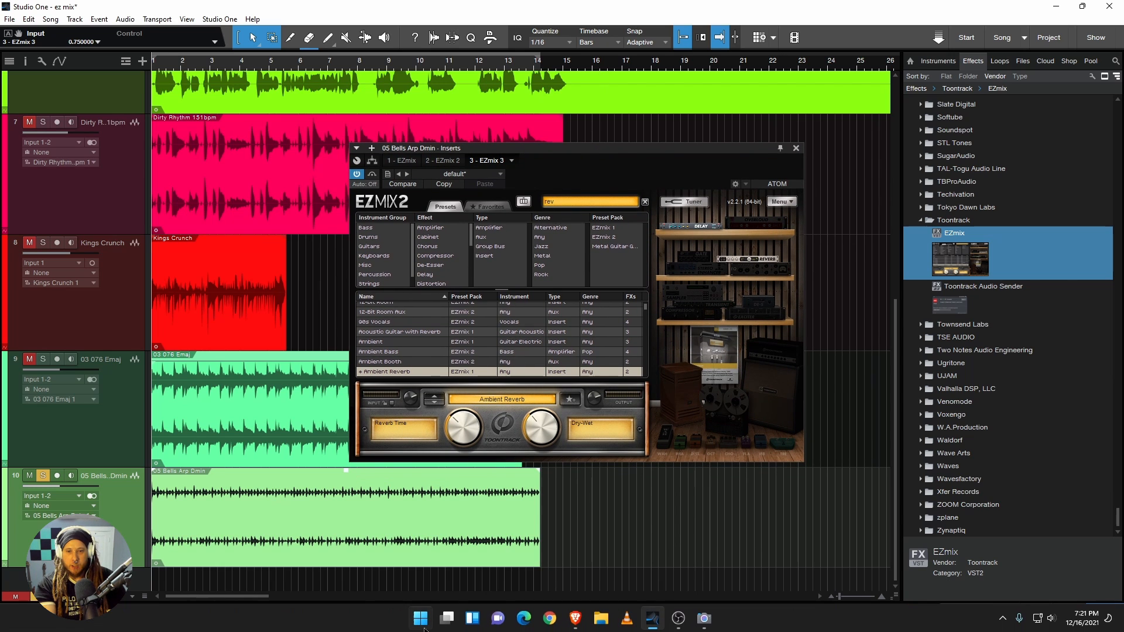
left_click(575, 618)
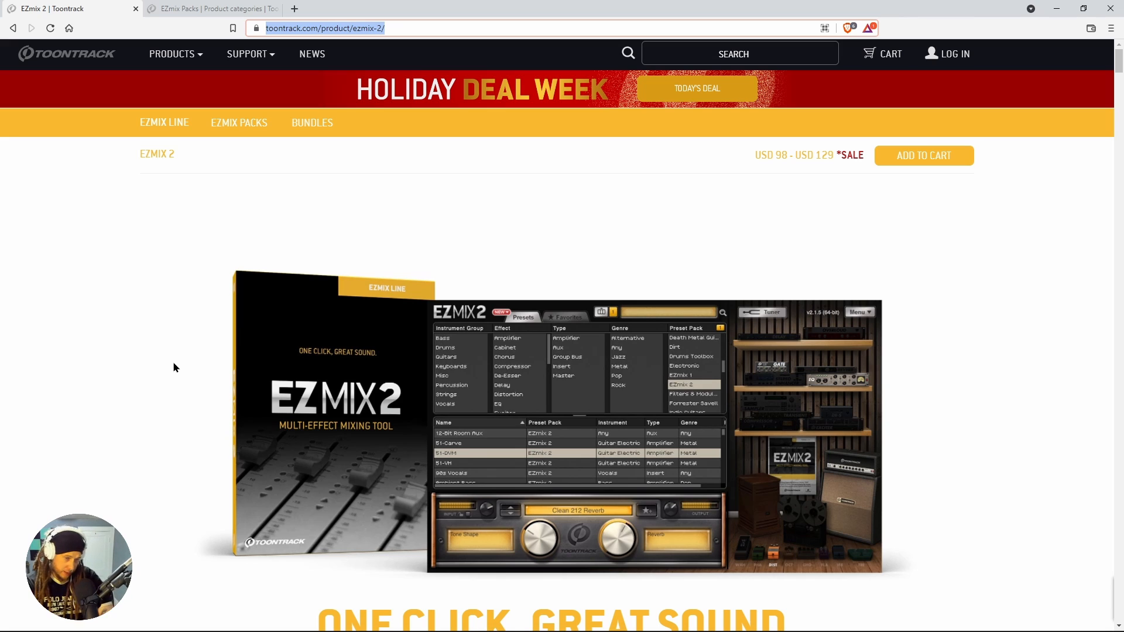
scroll(174, 363, "down", 10)
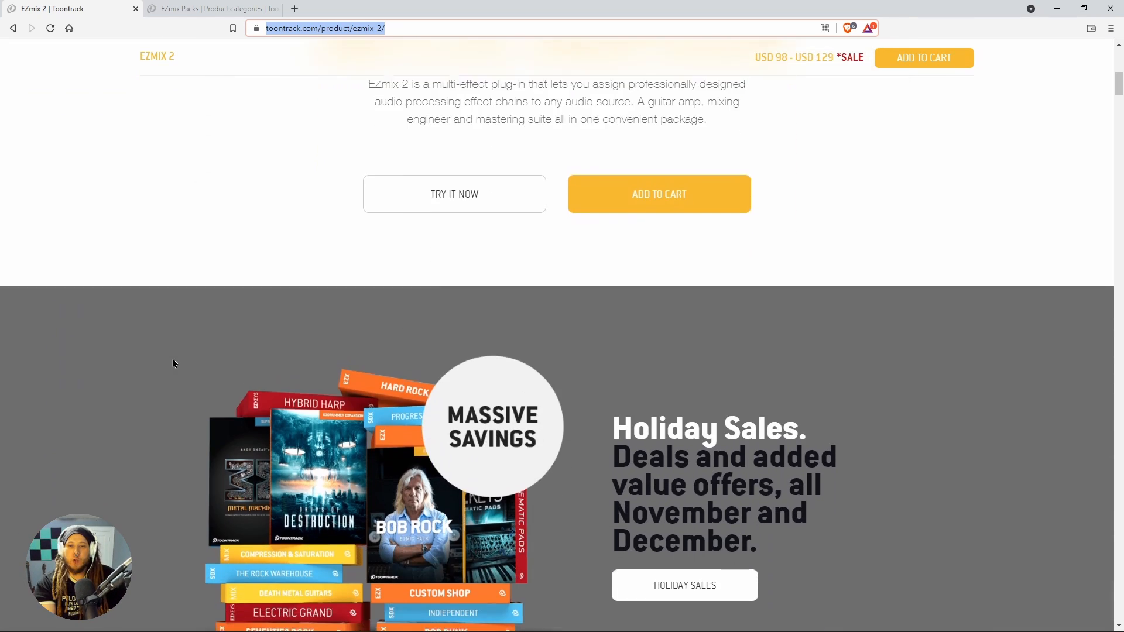
scroll(172, 360, "up", 9)
scroll(173, 363, "up", 1)
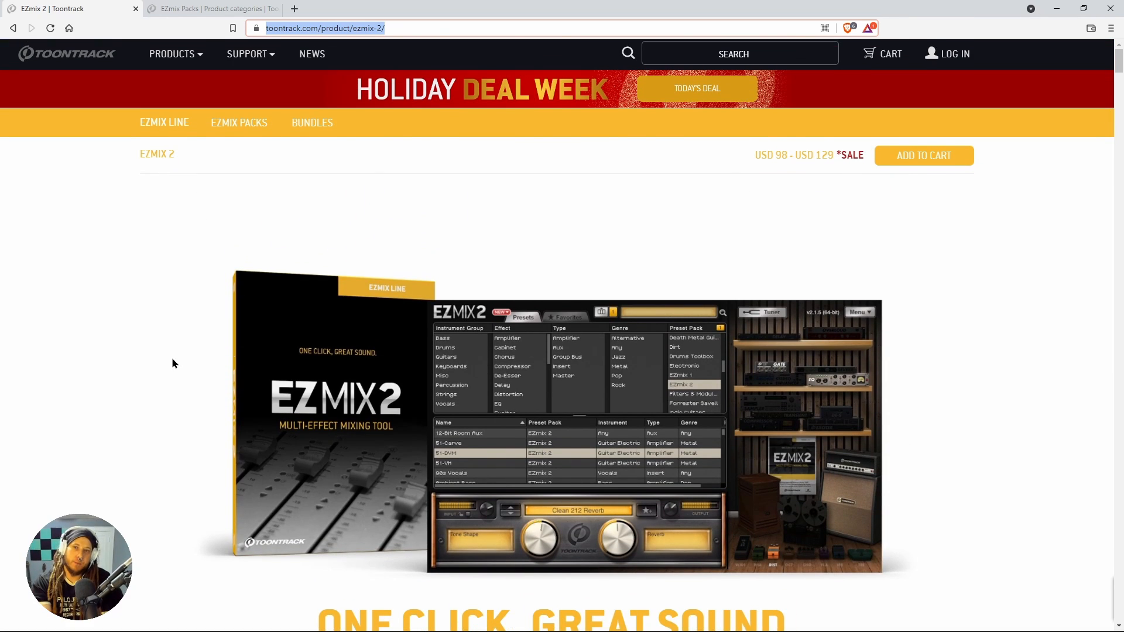